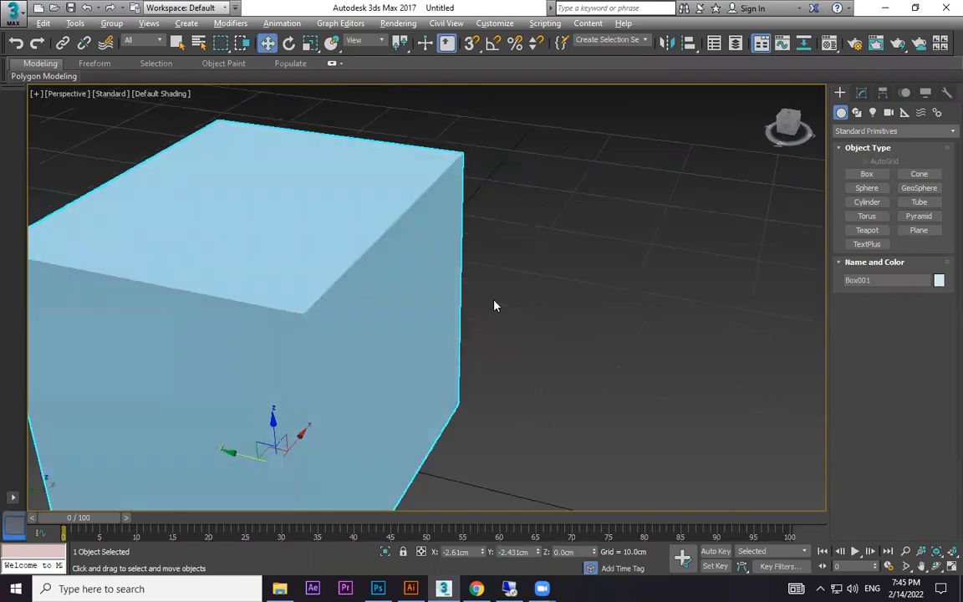
# Shrink the transform gizmo and move the selected box slightly along the X axis to about -3.38 cm.
pyautogui.press('-')
pyautogui.press('-')
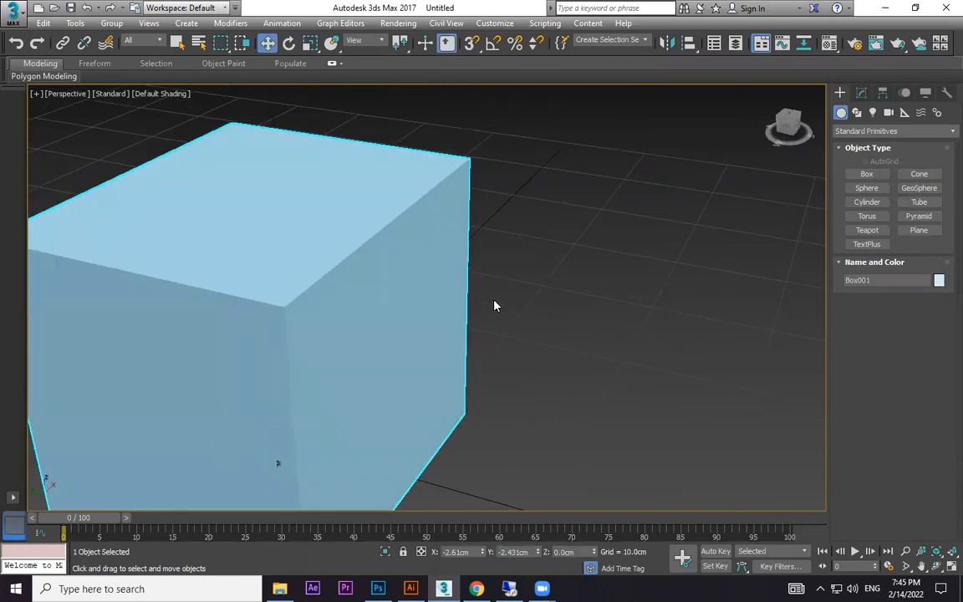
pyautogui.keyDown('alt'); pyautogui.moveTo(455, 400); pyautogui.dragTo(322, 405, button='middle'); pyautogui.keyUp('alt')
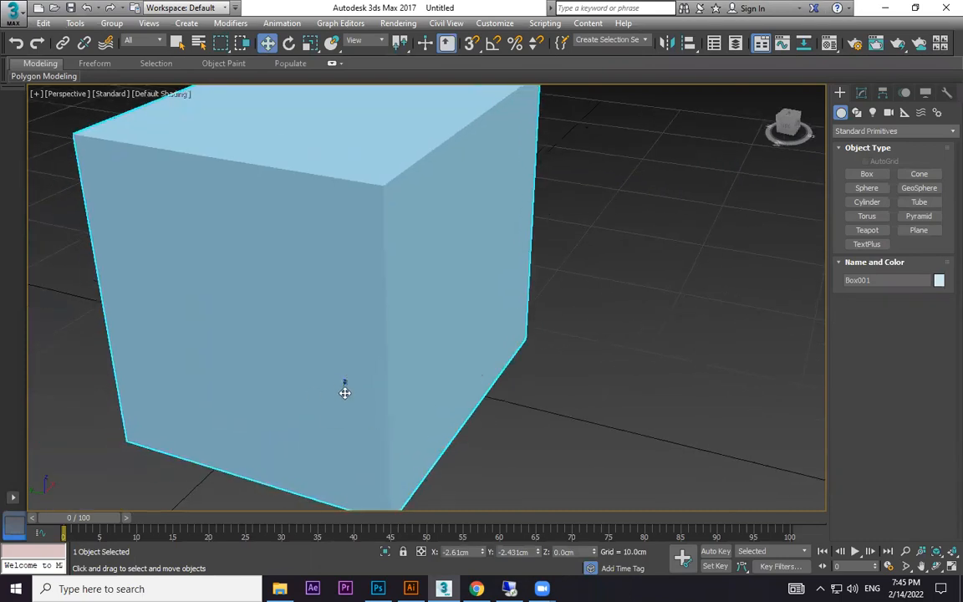
pyautogui.scroll(-5, 585, 381)
pyautogui.click(598, 380)
pyautogui.click(543, 378)
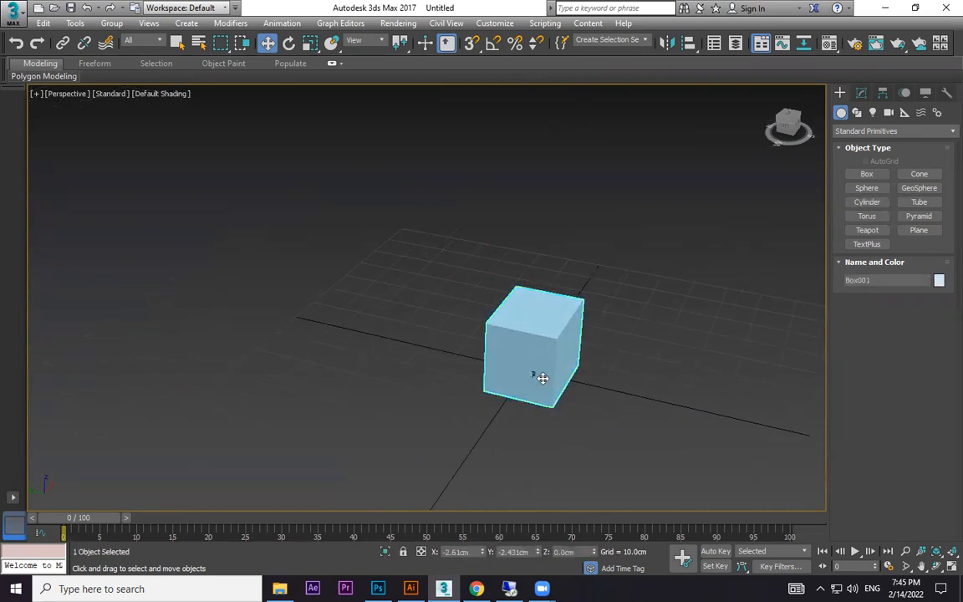
pyautogui.moveTo(529, 375)
pyautogui.mouseDown()
pyautogui.moveTo(484, 369)
pyautogui.moveTo(528, 375)
pyautogui.mouseUp()
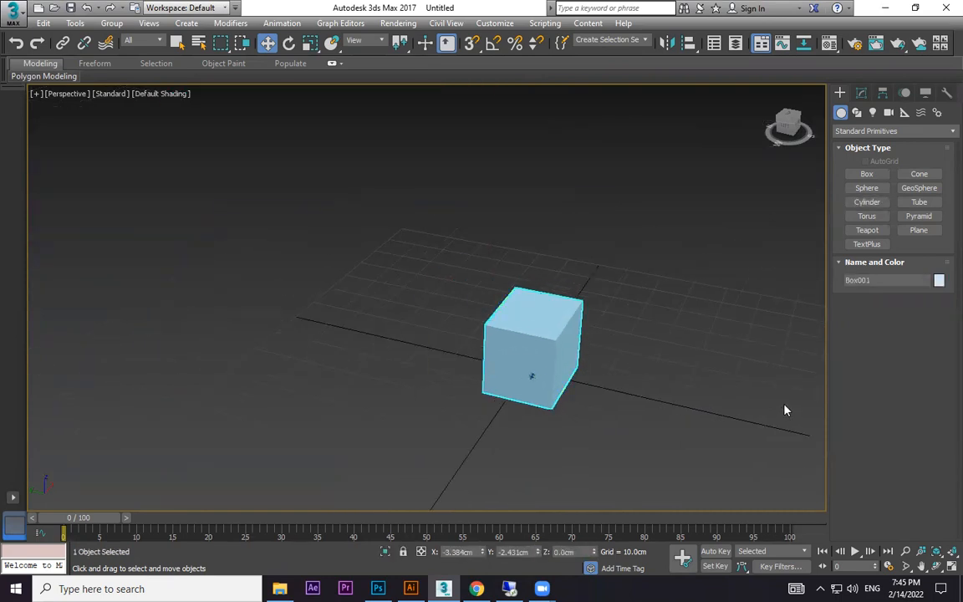
# Enlarge and shrink the transform gizmo repeatedly, leaving it at a medium size on the box.
pyautogui.press('=')
pyautogui.press('=')
pyautogui.press('=')
pyautogui.press('=')
pyautogui.press('=')
pyautogui.press('=')
pyautogui.press('=')
pyautogui.press('=')
pyautogui.press('=')
pyautogui.press('=')
pyautogui.press('-')
pyautogui.press('-')
pyautogui.press('-')
pyautogui.press('-')
pyautogui.press('-')
pyautogui.press('-')
pyautogui.press('-')
pyautogui.press('-')
pyautogui.press('-')
pyautogui.press('-')
pyautogui.press('=')
pyautogui.press('=')
pyautogui.press('=')
pyautogui.press('=')
pyautogui.press('-')
pyautogui.press('-')
pyautogui.press('-')
pyautogui.press('-')
pyautogui.press('-')
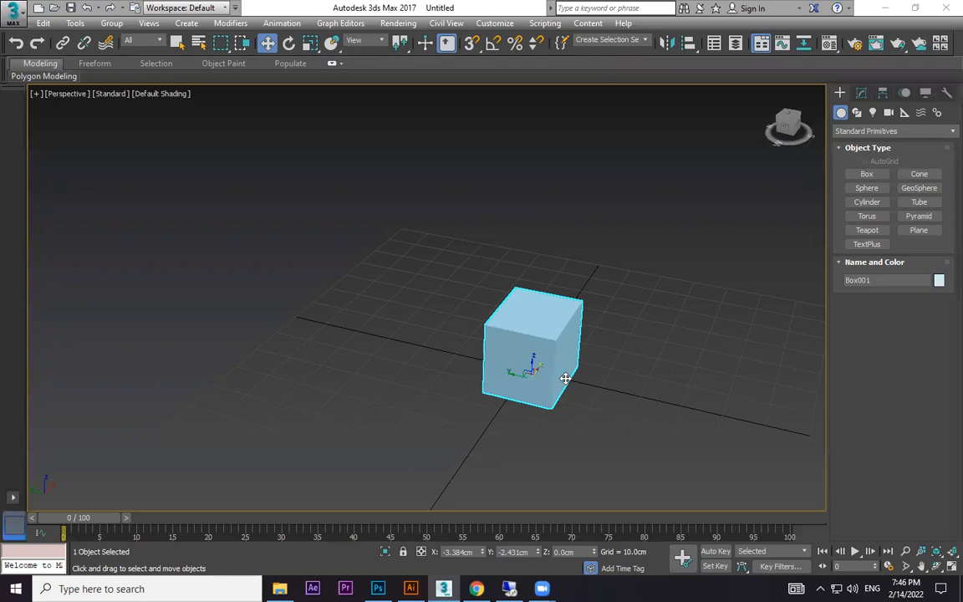
pyautogui.press('=')
pyautogui.press('=')
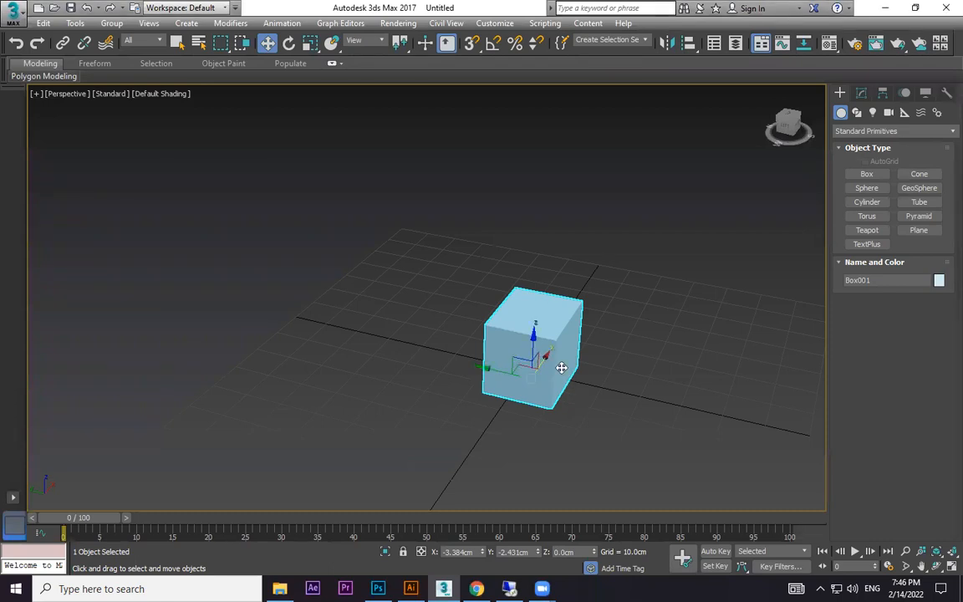
pyautogui.scroll(4, 554, 366)
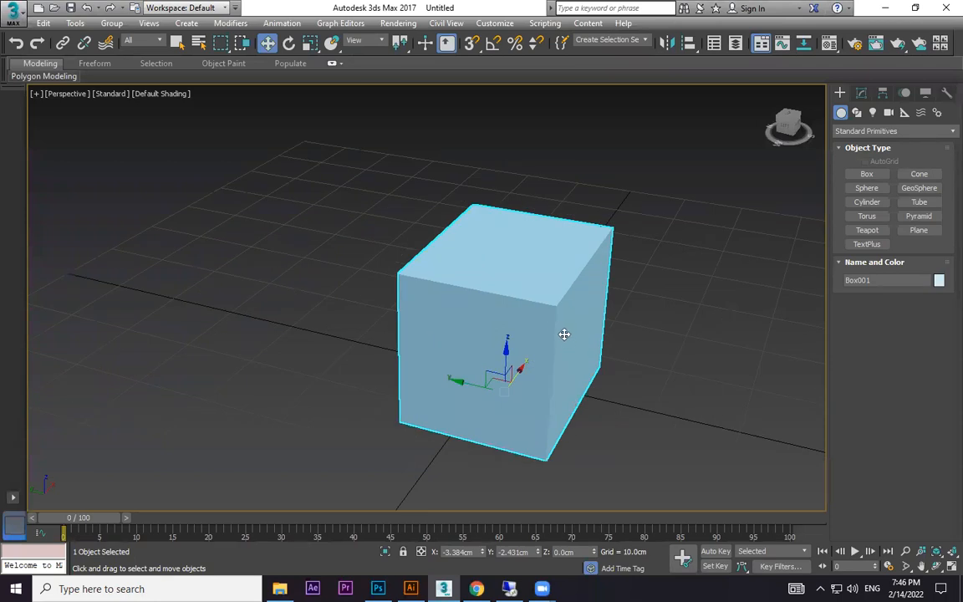
# Stretch the box vertically with Select and Squash to about 155% in Z and 97% in X and Y.
pyautogui.press('r')
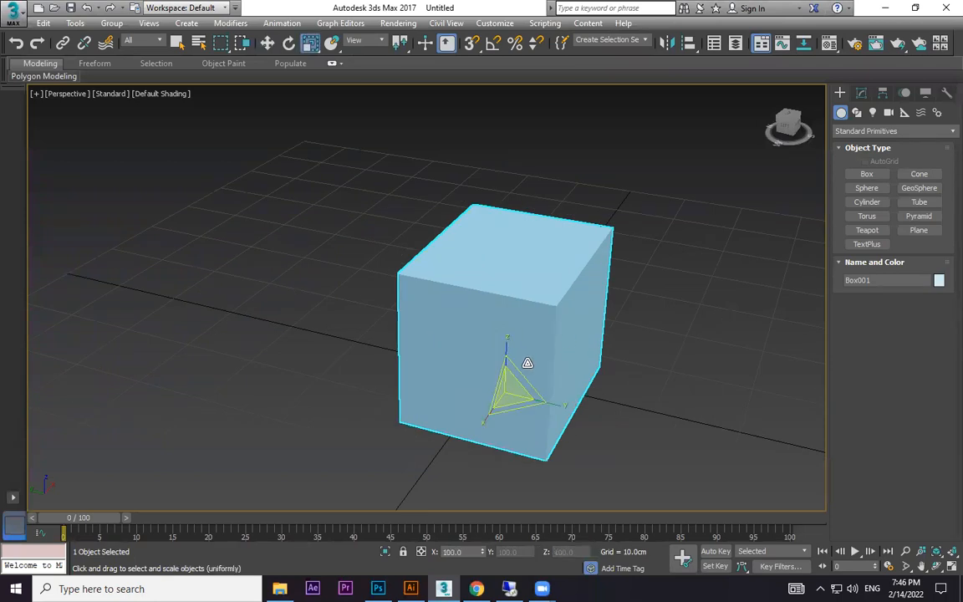
pyautogui.press('r')
pyautogui.moveTo(508, 361)
pyautogui.mouseDown()
pyautogui.moveTo(515, 331)
pyautogui.moveTo(508, 358)
pyautogui.moveTo(508, 334)
pyautogui.moveTo(508, 378)
pyautogui.moveTo(509, 356)
pyautogui.mouseUp()
pyautogui.press('r')
pyautogui.moveTo(309, 48); pyautogui.dragTo(311, 84)
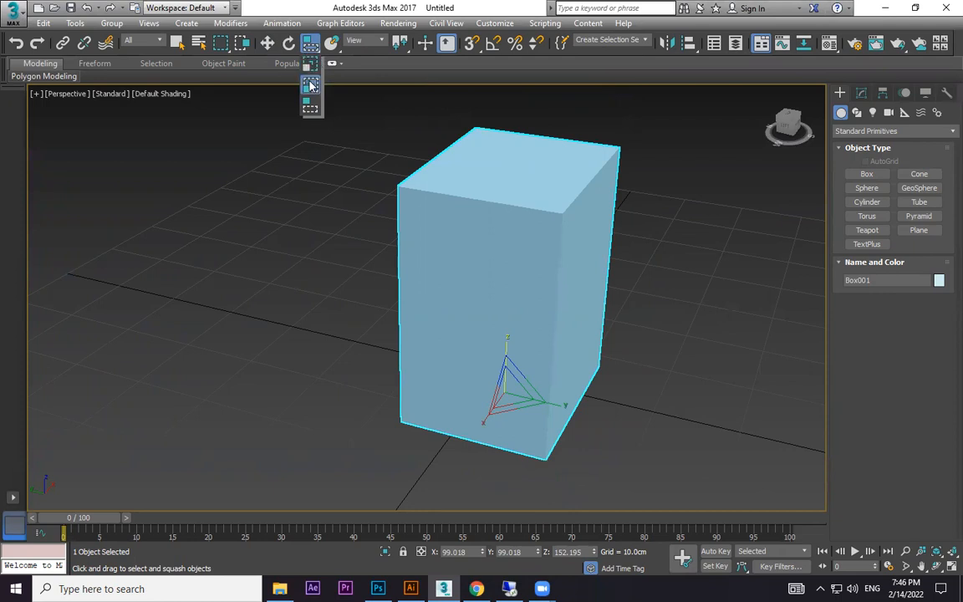
pyautogui.moveTo(312, 94); pyautogui.dragTo(312, 113)
pyautogui.moveTo(515, 372); pyautogui.dragTo(488, 380)
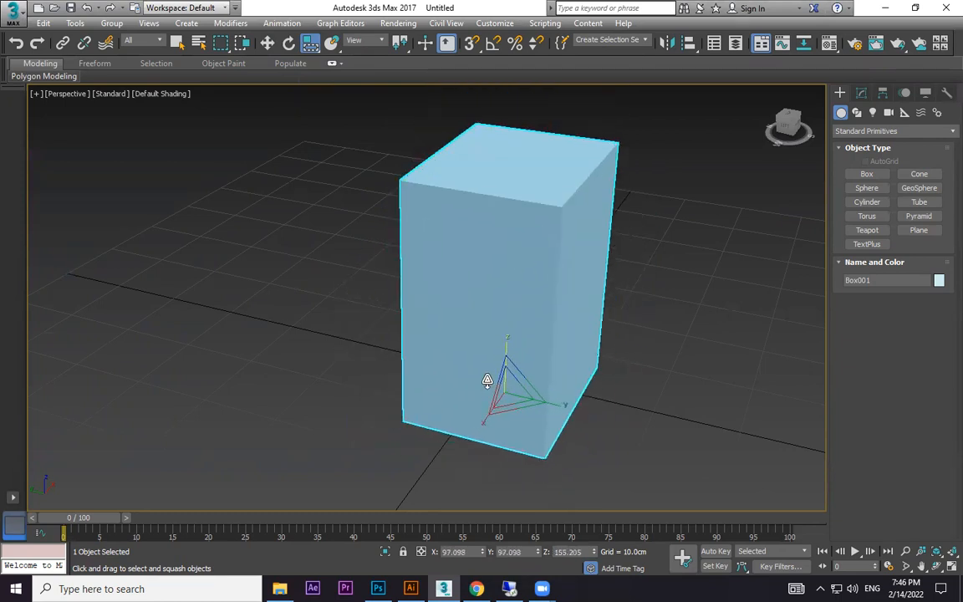
# Switch to Select and Uniform Scale and delete the box.
pyautogui.press('r')
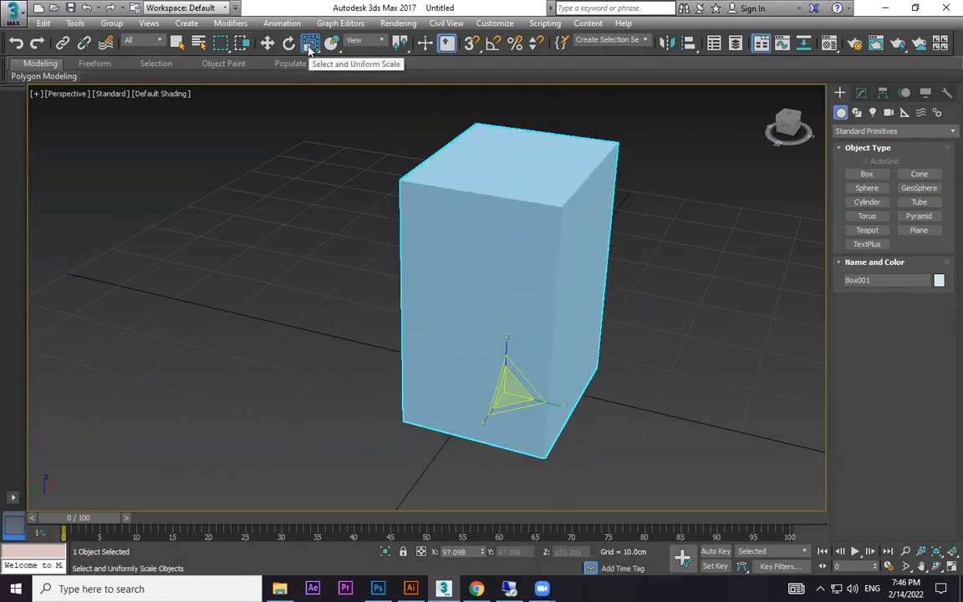
pyautogui.moveTo(511, 339); pyautogui.dragTo(532, 418)
pyautogui.press('Delete')
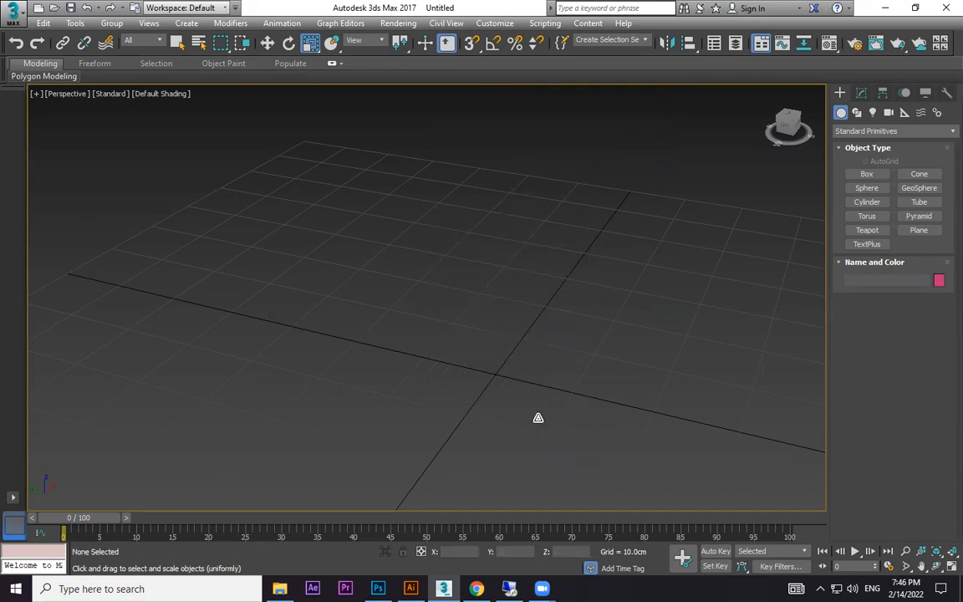
# Create a box about 24.4 cm long, 27.5 cm wide and 26.2 cm high near the grid's centre.
pyautogui.click(861, 177)
pyautogui.moveTo(428, 290); pyautogui.dragTo(523, 430)
pyautogui.click(512, 237)
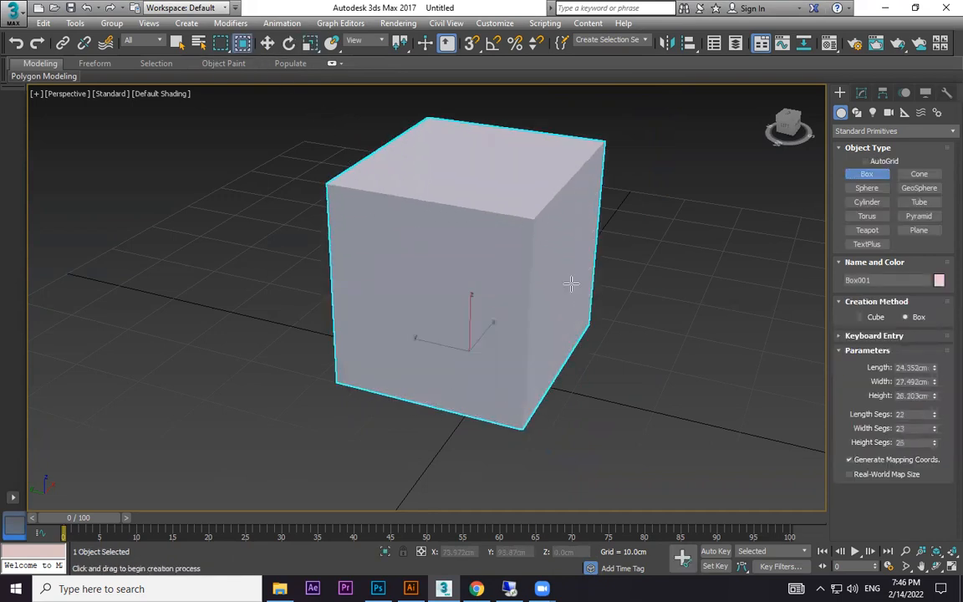
pyautogui.press('w')
# Try region selection across part of the box in Window mode and in Crossing mode, and clear the selection.
pyautogui.moveTo(676, 203); pyautogui.dragTo(630, 249, button='middle')
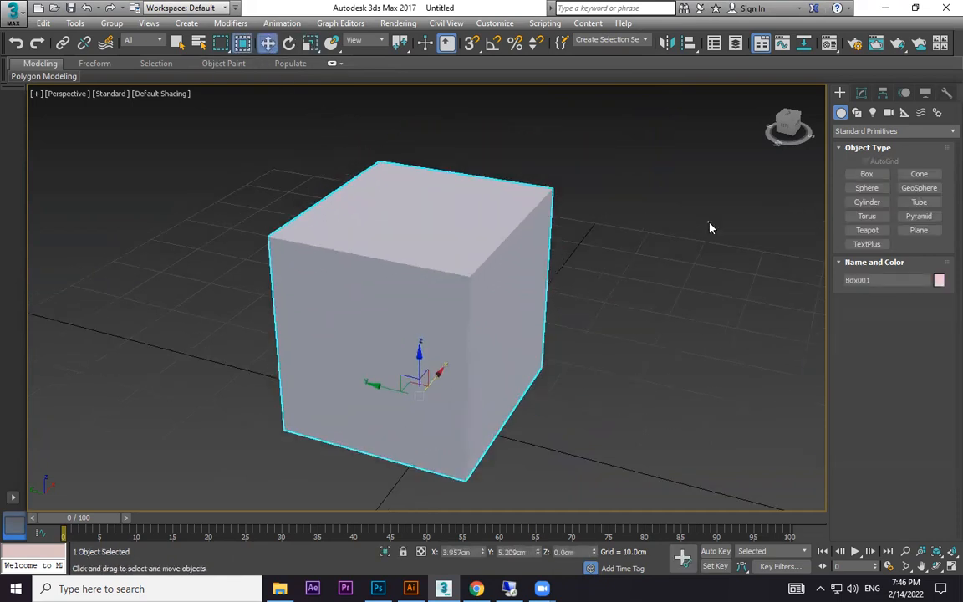
pyautogui.click(631, 151)
pyautogui.moveTo(475, 302); pyautogui.dragTo(643, 152)
pyautogui.moveTo(498, 257); pyautogui.dragTo(606, 177)
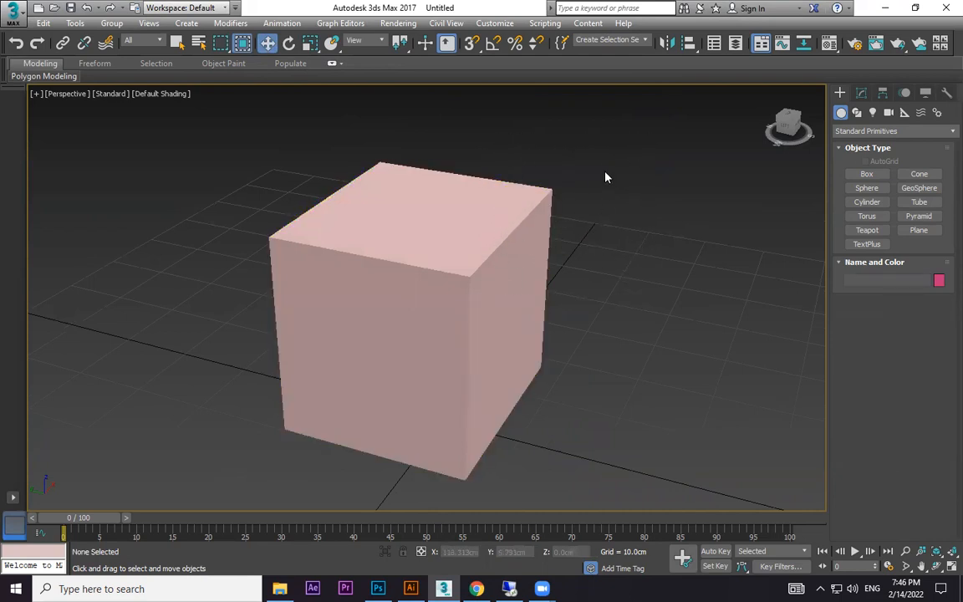
pyautogui.click(241, 45)
pyautogui.moveTo(545, 201); pyautogui.dragTo(548, 198)
pyautogui.click(628, 167)
# Try Window region selection on the box again, and set region selection back to Crossing mode.
pyautogui.click(242, 43)
pyautogui.moveTo(264, 436); pyautogui.dragTo(218, 500)
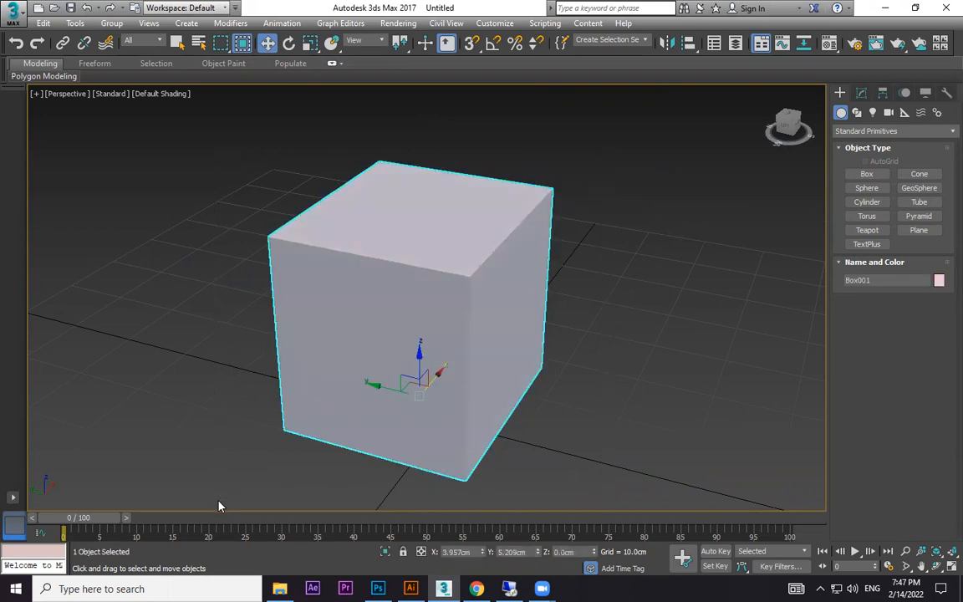
pyautogui.moveTo(618, 146); pyautogui.dragTo(510, 213)
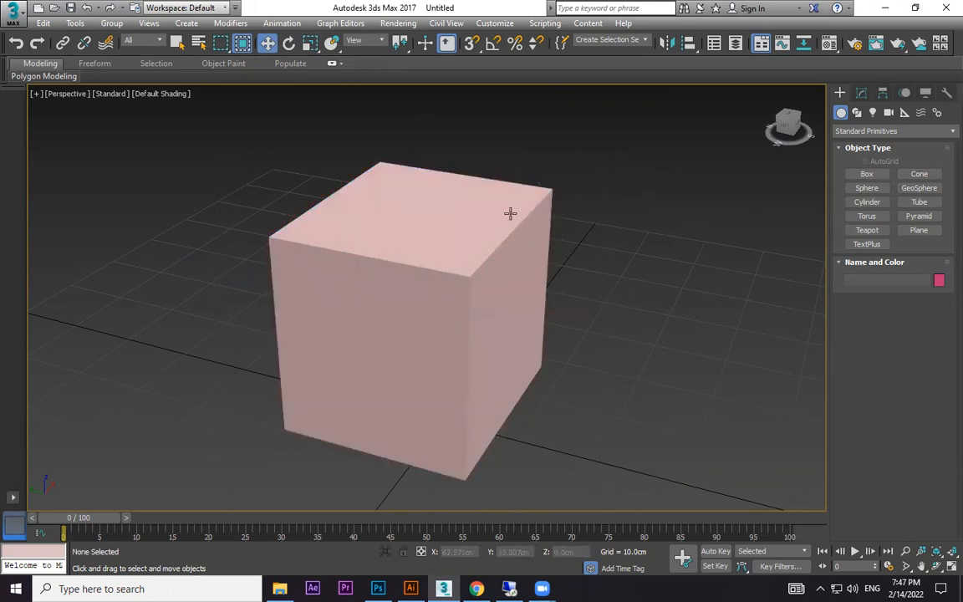
pyautogui.click(239, 49)
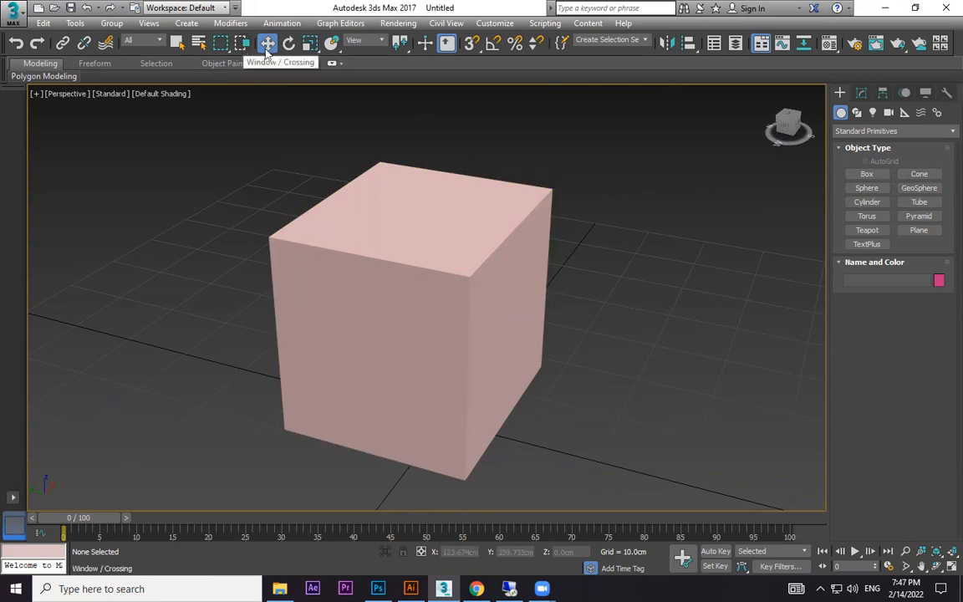
# Select the box and squash it to about 79% in Z and 127% in X and Y.
pyautogui.moveTo(315, 49); pyautogui.dragTo(451, 175)
pyautogui.press('r')
pyautogui.click(502, 268)
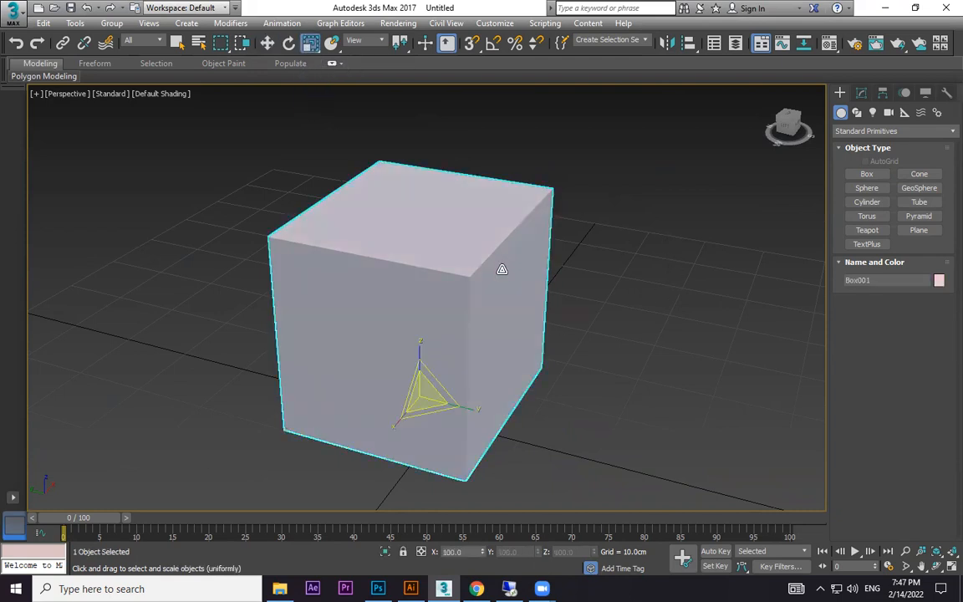
pyautogui.moveTo(433, 398)
pyautogui.mouseDown()
pyautogui.moveTo(425, 333)
pyautogui.moveTo(430, 397)
pyautogui.moveTo(433, 368)
pyautogui.moveTo(441, 414)
pyautogui.mouseUp()
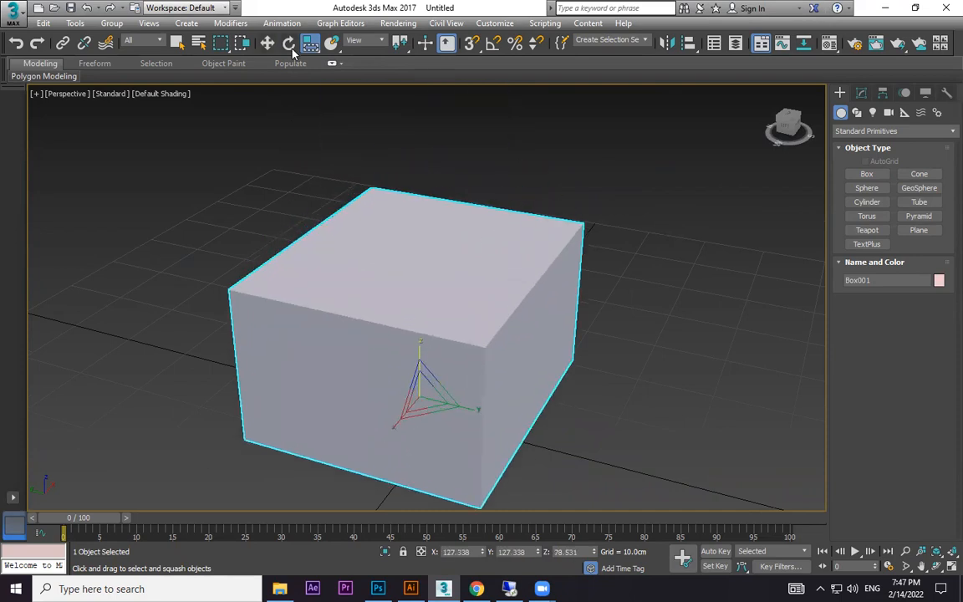
# Cycle through the scale modes and scale the box non-uniformly along Z to about 144%.
pyautogui.press('r')
pyautogui.press('r')
pyautogui.press('r')
pyautogui.press('r')
pyautogui.press('r')
pyautogui.press('r')
pyautogui.press('r')
pyautogui.press('r')
pyautogui.press('r')
pyautogui.press('r')
pyautogui.press('r')
pyautogui.press('r')
pyautogui.press('r')
pyautogui.press('r')
pyautogui.moveTo(419, 342)
pyautogui.mouseDown()
pyautogui.moveTo(420, 290)
pyautogui.moveTo(421, 326)
pyautogui.mouseUp()
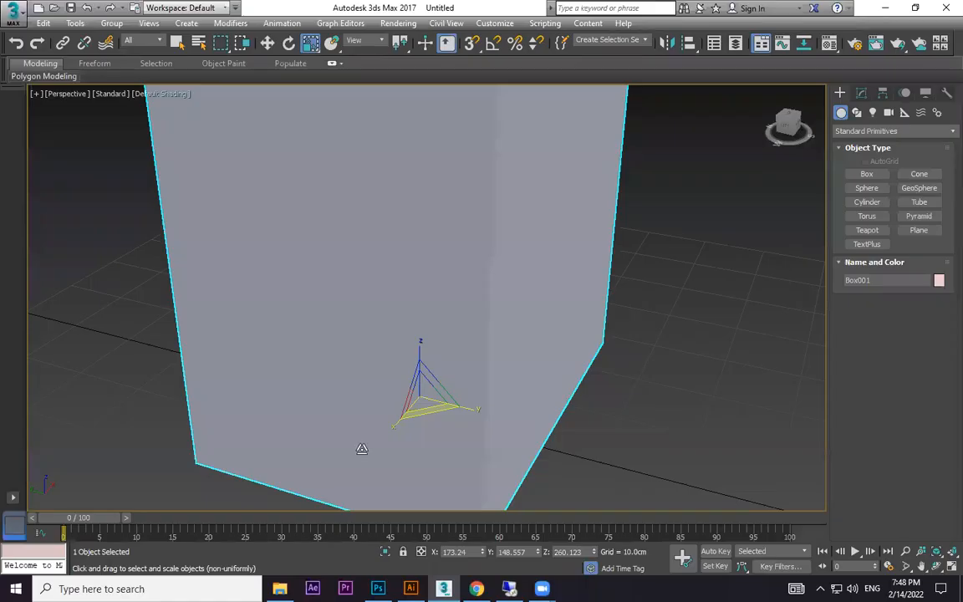
# Scale the box freely and shrink it with Uniform Scale to about 56% in X.
pyautogui.moveTo(431, 360); pyautogui.dragTo(365, 336, button='middle')
pyautogui.scroll(-2, 417, 337)
pyautogui.press('r')
pyautogui.scroll(3, 417, 336)
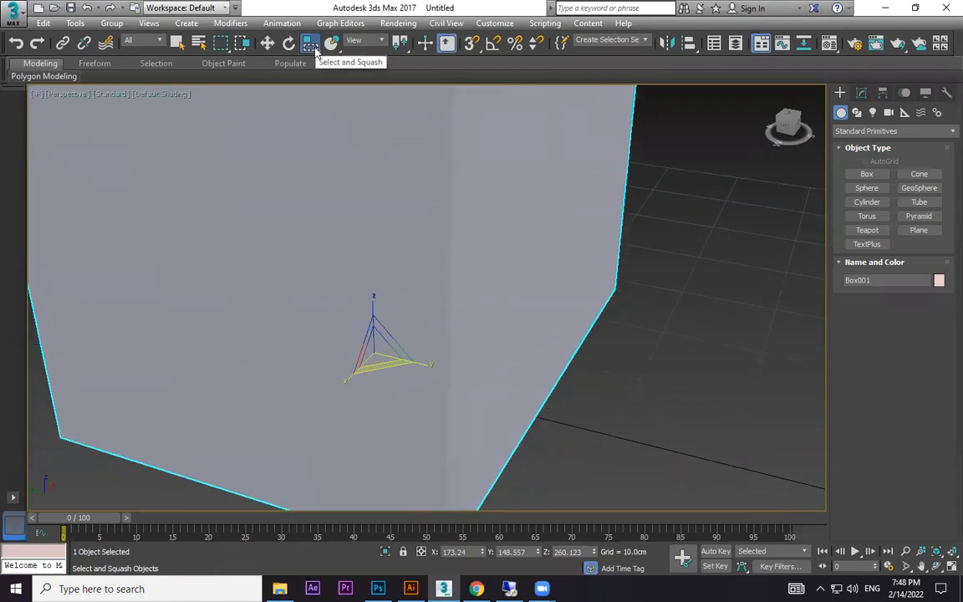
pyautogui.press('r')
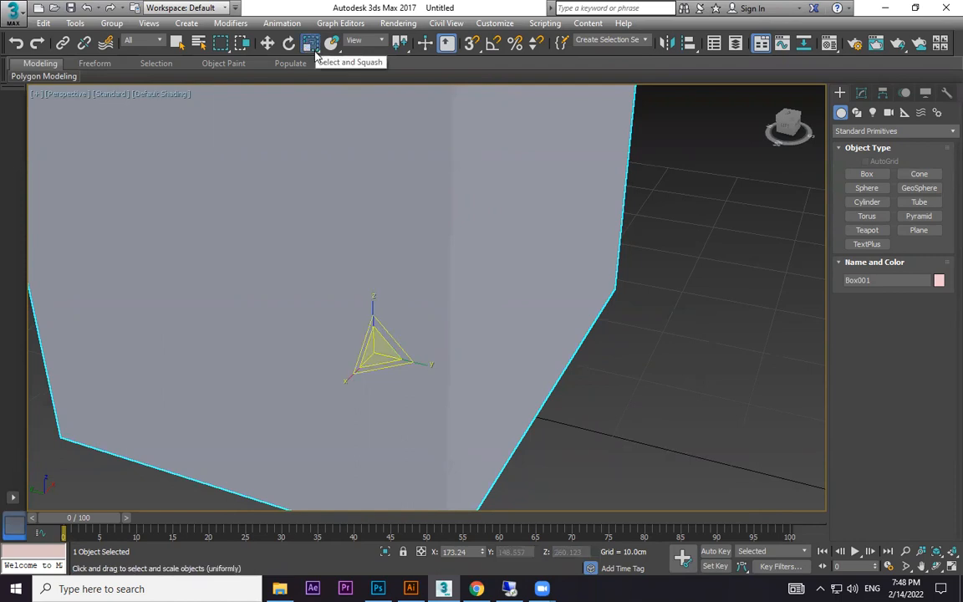
pyautogui.moveTo(375, 344); pyautogui.dragTo(402, 489)
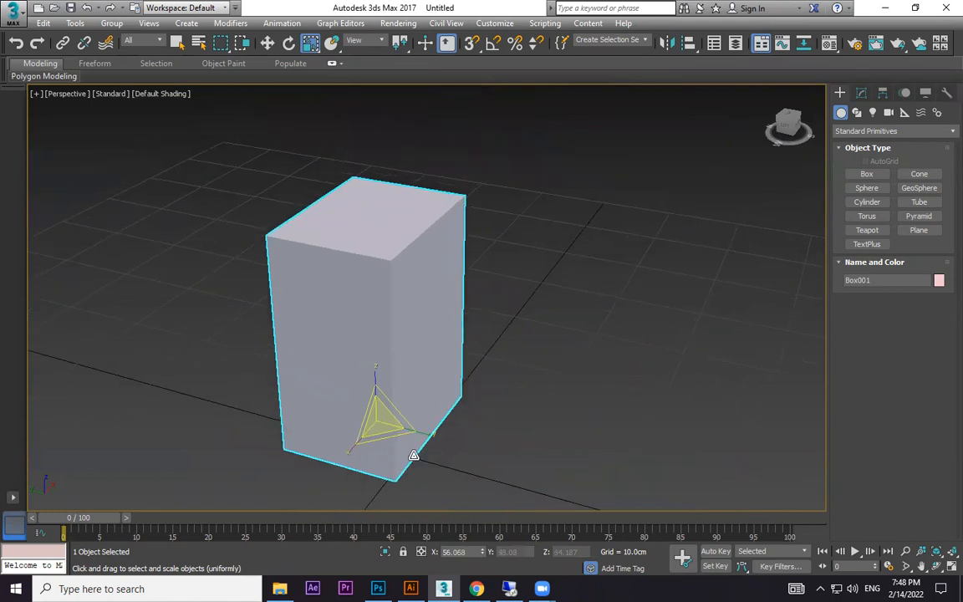
# Enlarge the box, try a non-uniform scaling along its Z axis, and undo the last two scale changes.
pyautogui.moveTo(389, 406); pyautogui.dragTo(373, 389)
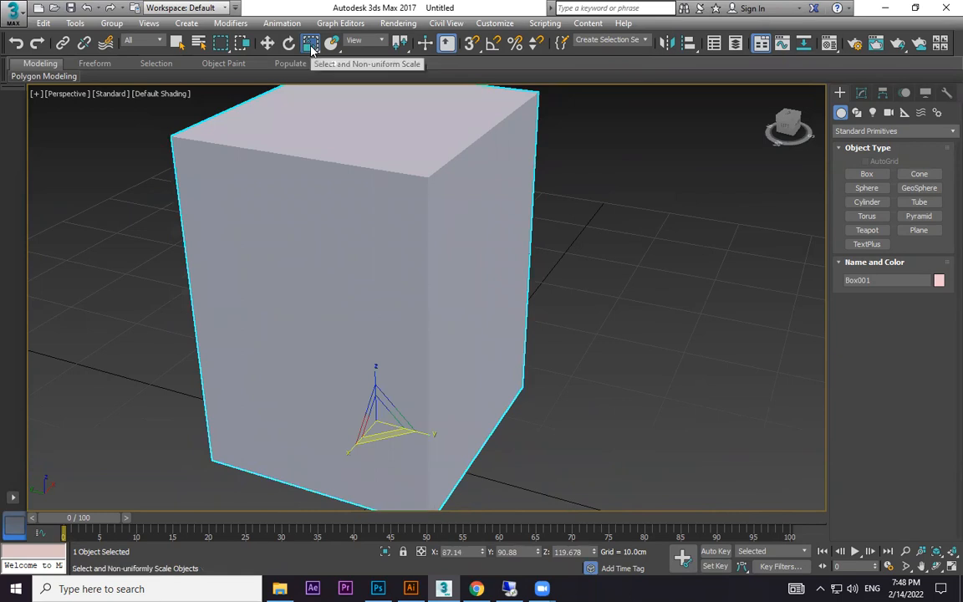
pyautogui.press('r')
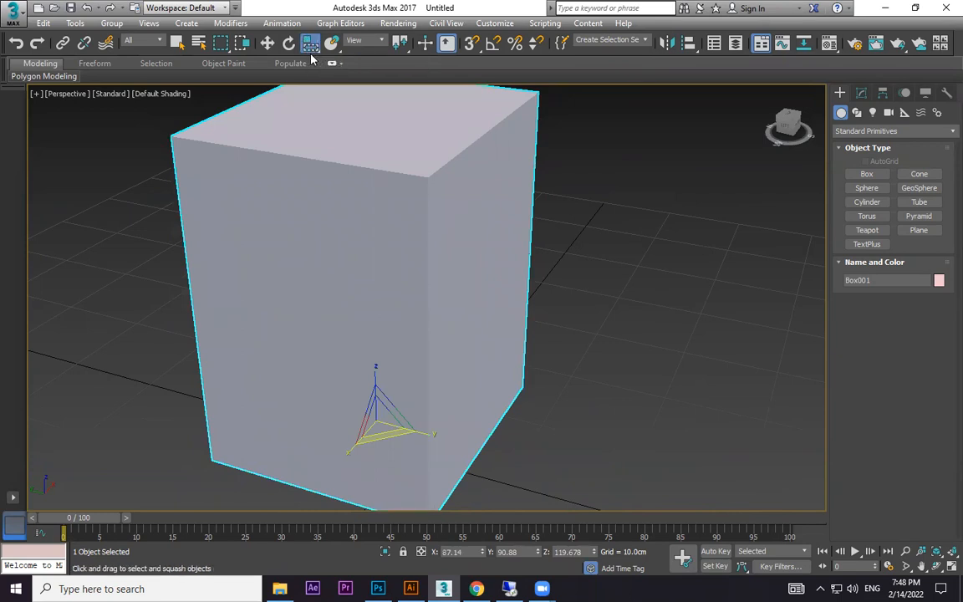
pyautogui.press('r')
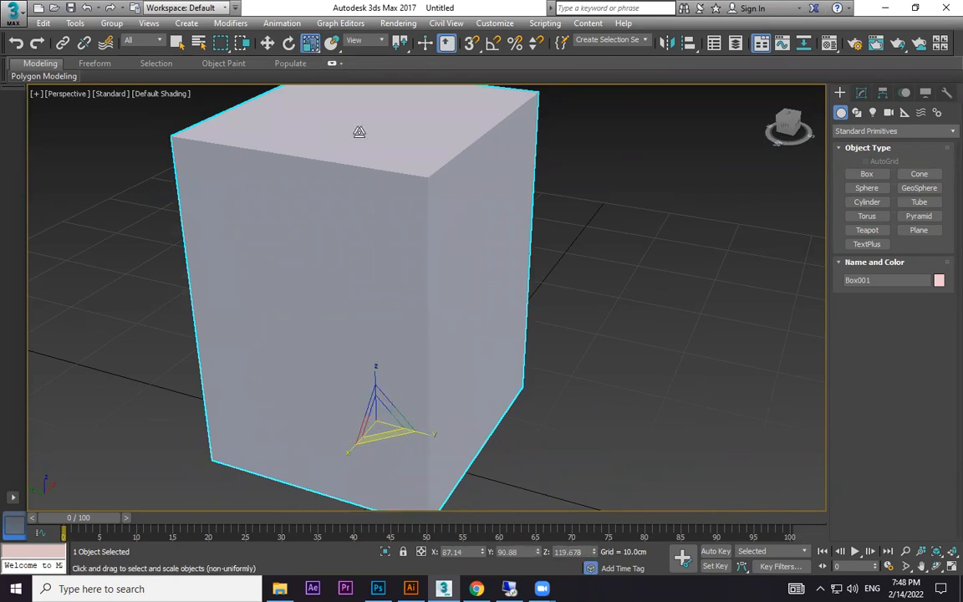
pyautogui.moveTo(378, 355); pyautogui.dragTo(378, 424)
pyautogui.hotkey('ctrl', 'z')
pyautogui.hotkey('ctrl', 'z')
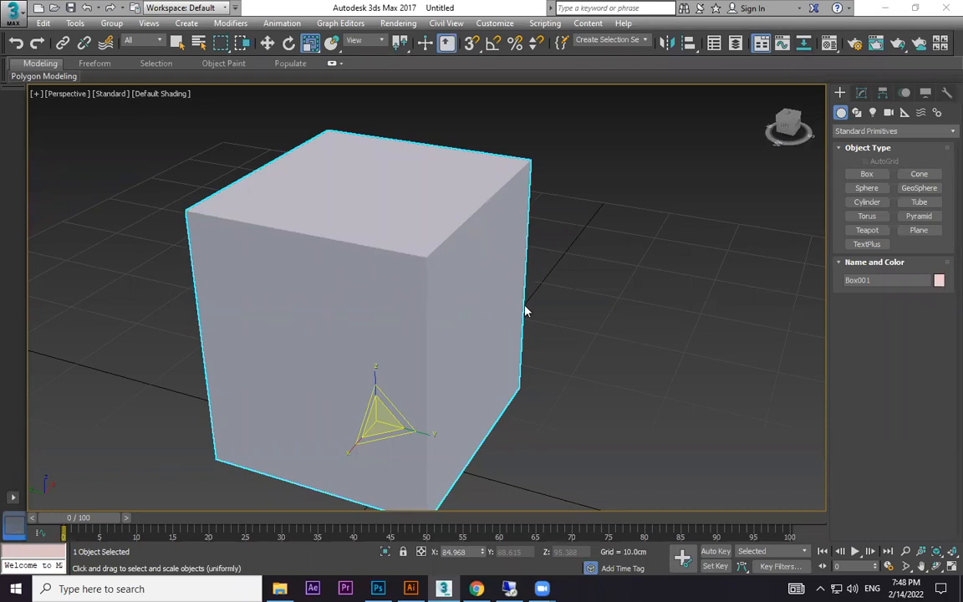
# Lock the selection and scale the box up uniformly to about 102.5% in X.
pyautogui.scroll(-4, 534, 337)
pyautogui.scroll(2, 516, 335)
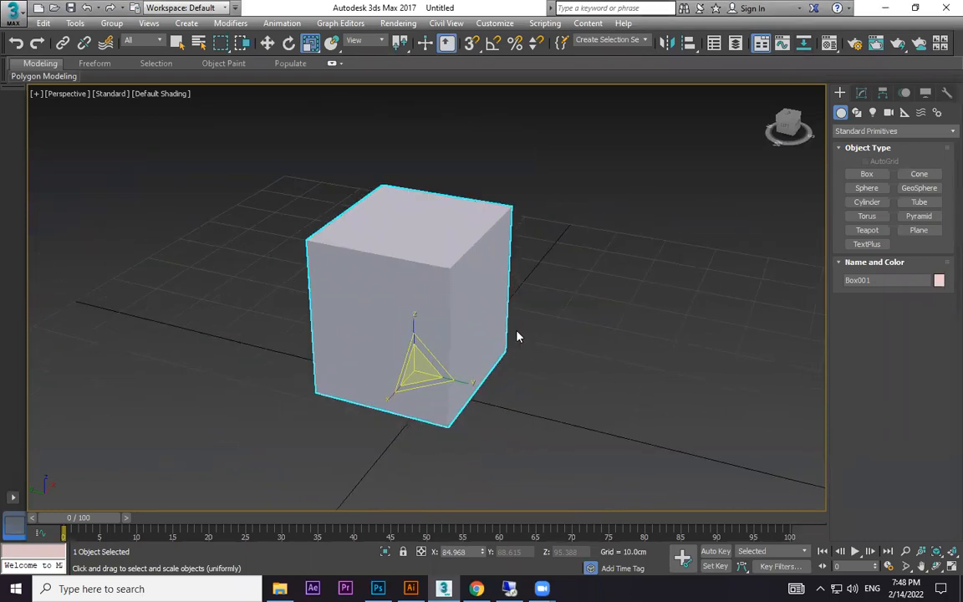
pyautogui.press('space')
pyautogui.moveTo(572, 254); pyautogui.dragTo(585, 167)
# Convert the box to an Editable Poly and enter its Vertex sub-object level.
pyautogui.click(861, 94)
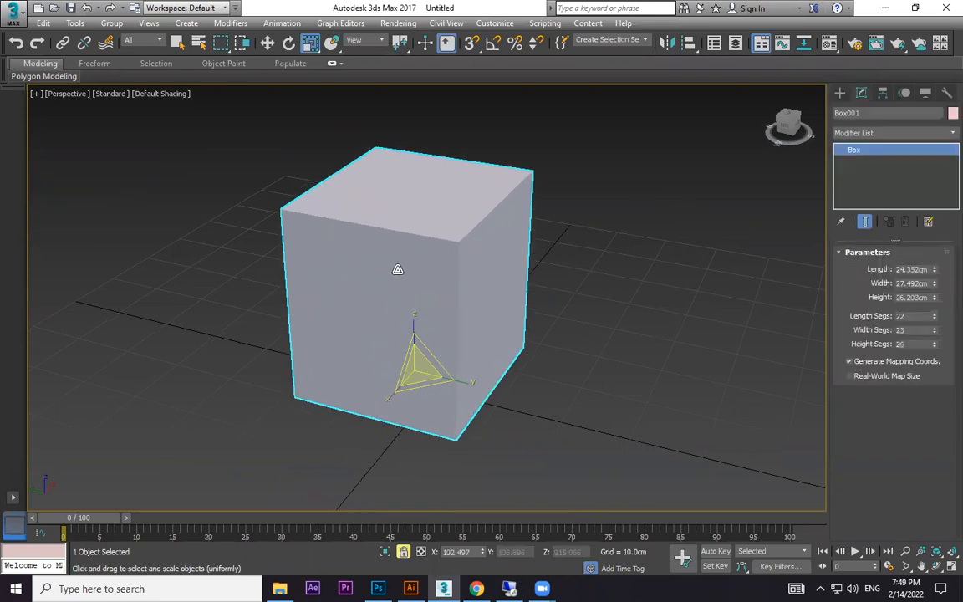
pyautogui.rightClick(563, 218)
pyautogui.moveTo(518, 365)
pyautogui.click(596, 376)
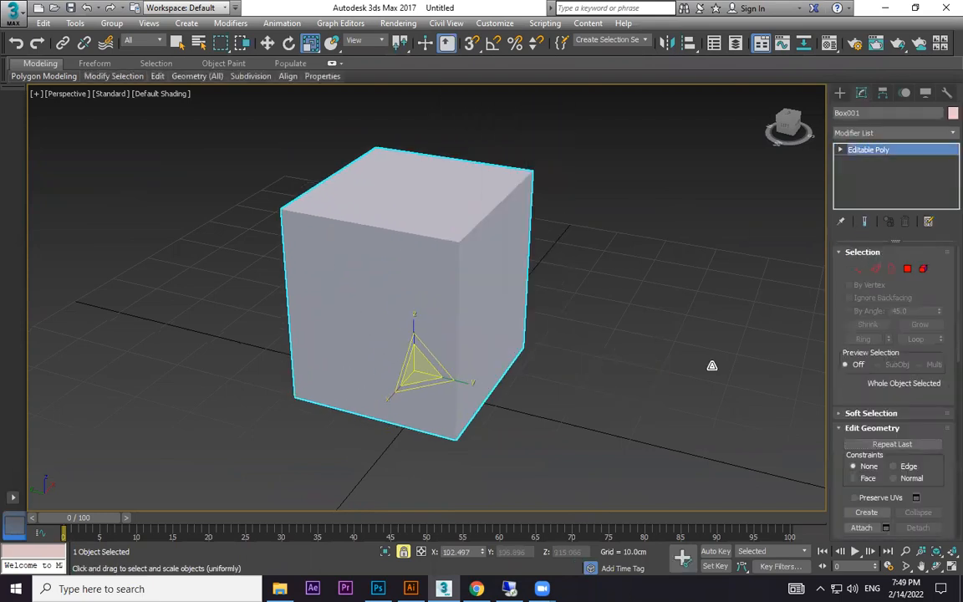
pyautogui.press('1')
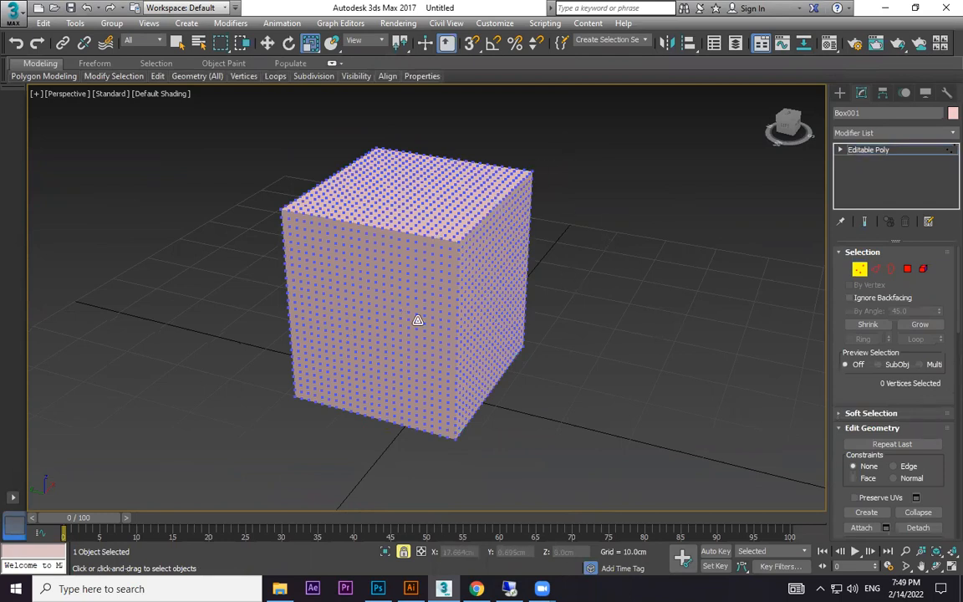
# Create a small box on the grid beside the large box.
pyautogui.click(839, 93)
pyautogui.click(871, 177)
pyautogui.moveTo(656, 378); pyautogui.dragTo(700, 445)
pyautogui.click(731, 342)
pyautogui.press('w')
# Move the large box to about X 4.88, Y 5.17, Z 1.58 cm and delete the small box.
pyautogui.click(443, 271)
pyautogui.moveTo(405, 362)
pyautogui.mouseDown()
pyautogui.moveTo(407, 386)
pyautogui.moveTo(413, 337)
pyautogui.moveTo(424, 363)
pyautogui.mouseUp()
pyautogui.click(690, 360)
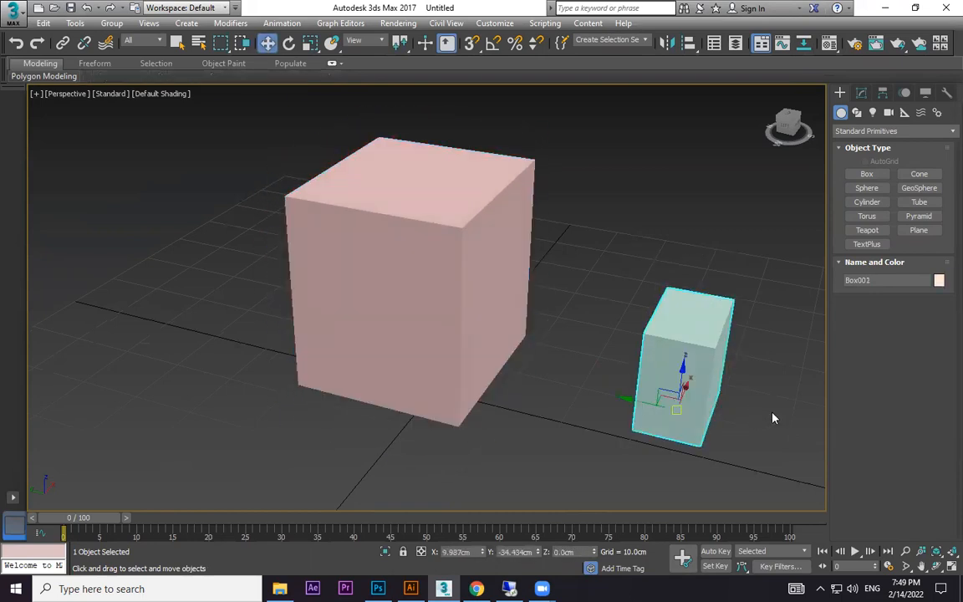
pyautogui.press('Delete')
pyautogui.click(439, 230)
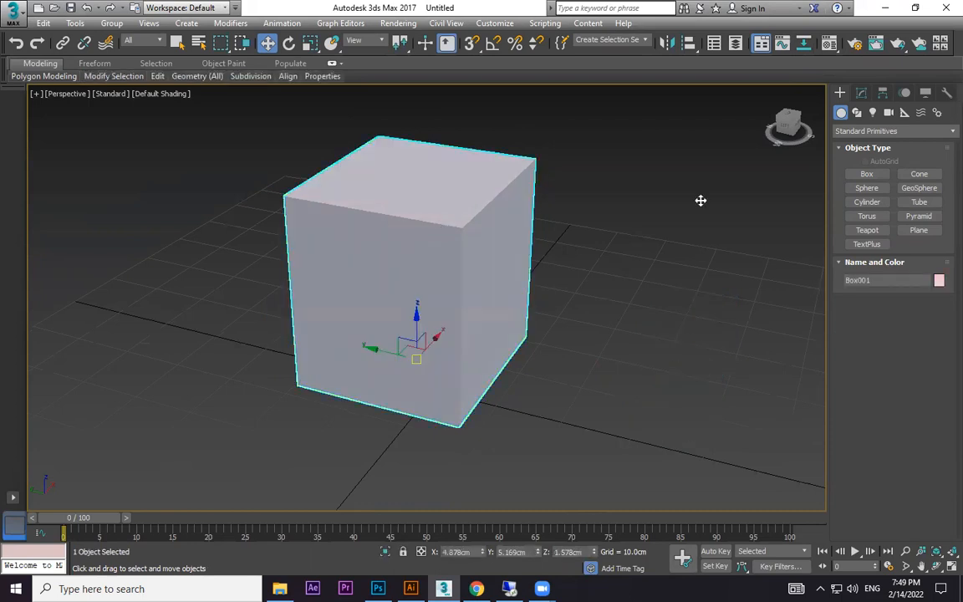
# Create a tall, narrow box beside the large box and reselect the large box.
pyautogui.click(862, 174)
pyautogui.moveTo(662, 425); pyautogui.dragTo(715, 401)
pyautogui.click(738, 241)
pyautogui.press('w')
pyautogui.click(435, 248)
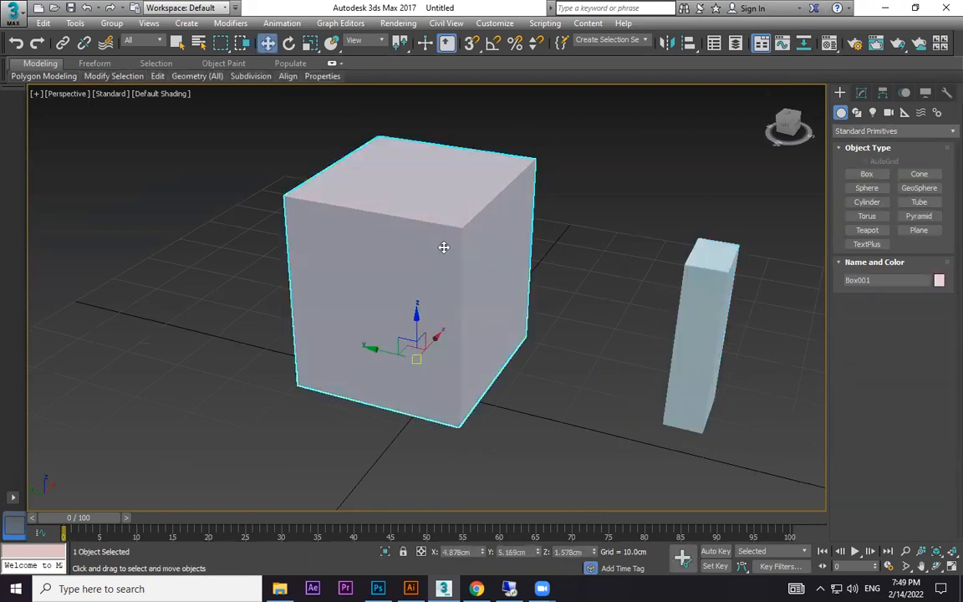
# Delete the tall, narrow box standing beside the large box.
pyautogui.click(700, 194)
pyautogui.click(701, 337)
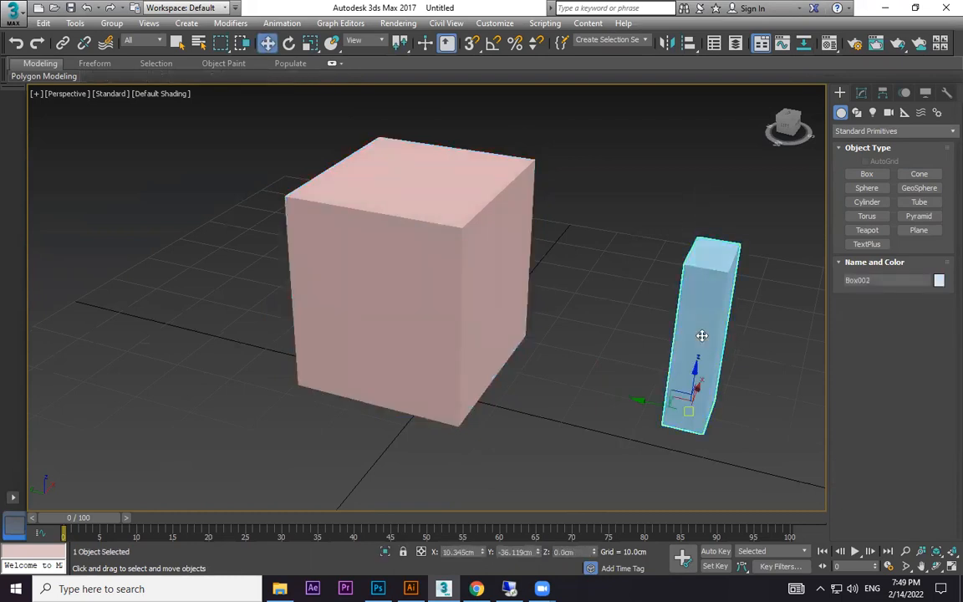
pyautogui.press('Delete')
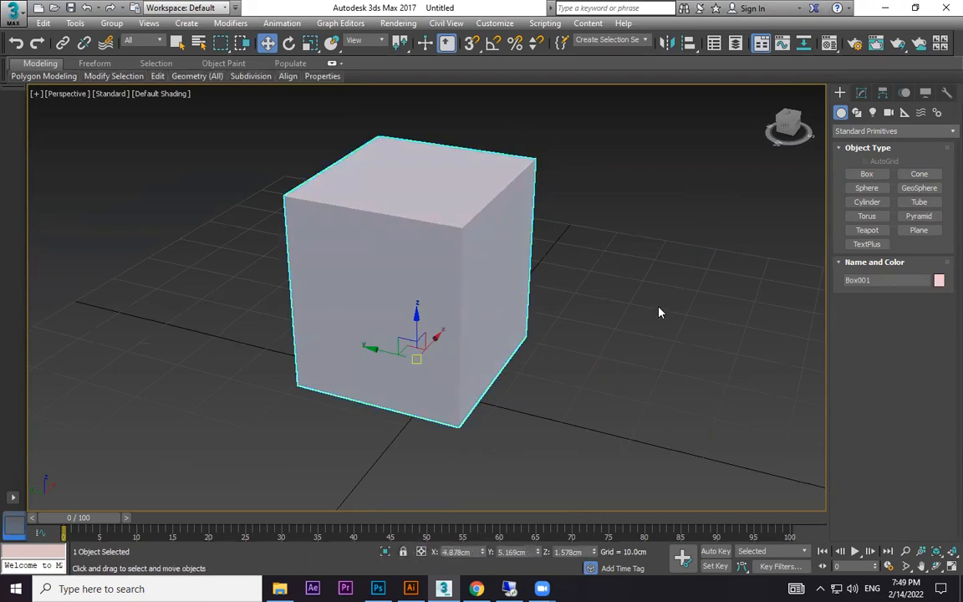
# Move the large box with its selection locked, unlock it, reposition it at about X 5.23, Y 4.41, Z 1.58 cm and deselect it.
pyautogui.press('space')
pyautogui.moveTo(658, 307); pyautogui.dragTo(688, 283)
pyautogui.press('space')
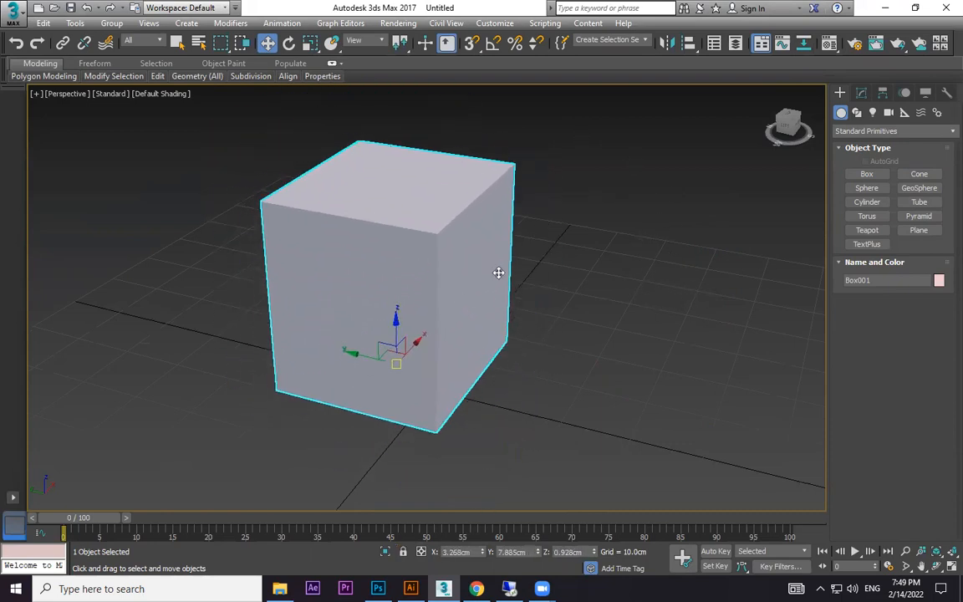
pyautogui.moveTo(498, 272); pyautogui.dragTo(528, 269)
pyautogui.click(755, 351)
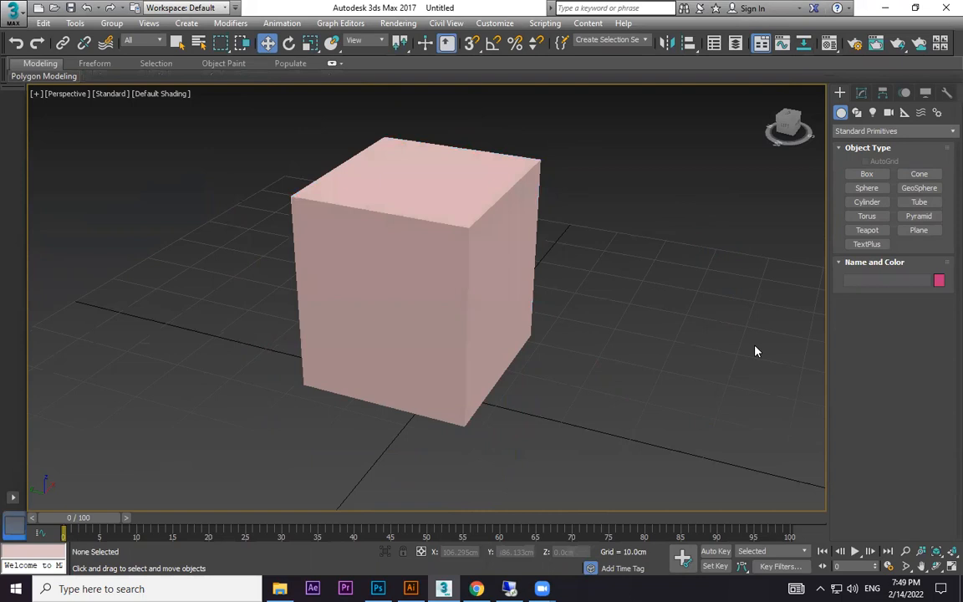
# Convert the large box to an Editable Poly again and enter its Vertex sub-object level.
pyautogui.click(507, 222)
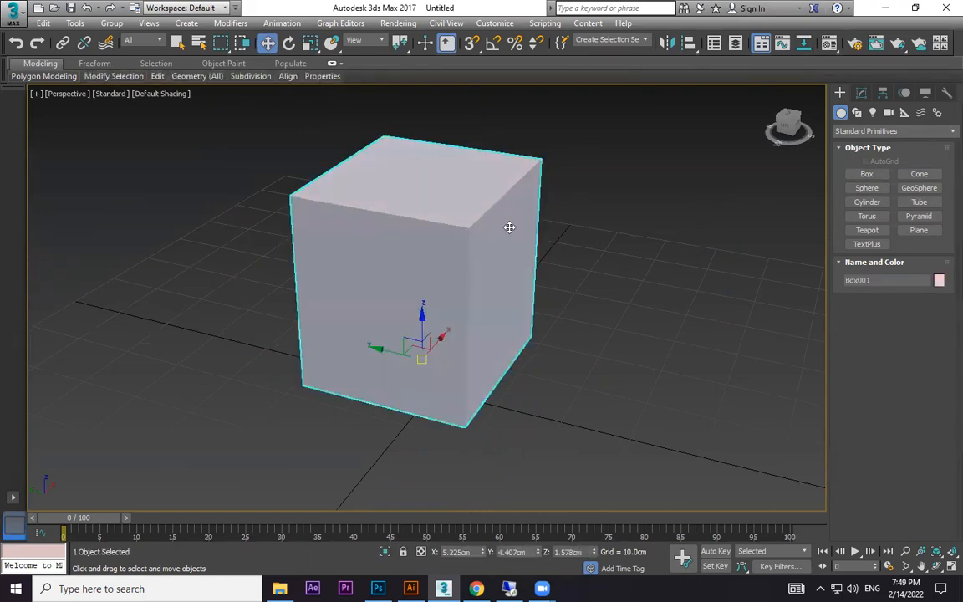
pyautogui.rightClick(507, 223)
pyautogui.moveTo(552, 369)
pyautogui.click(706, 381)
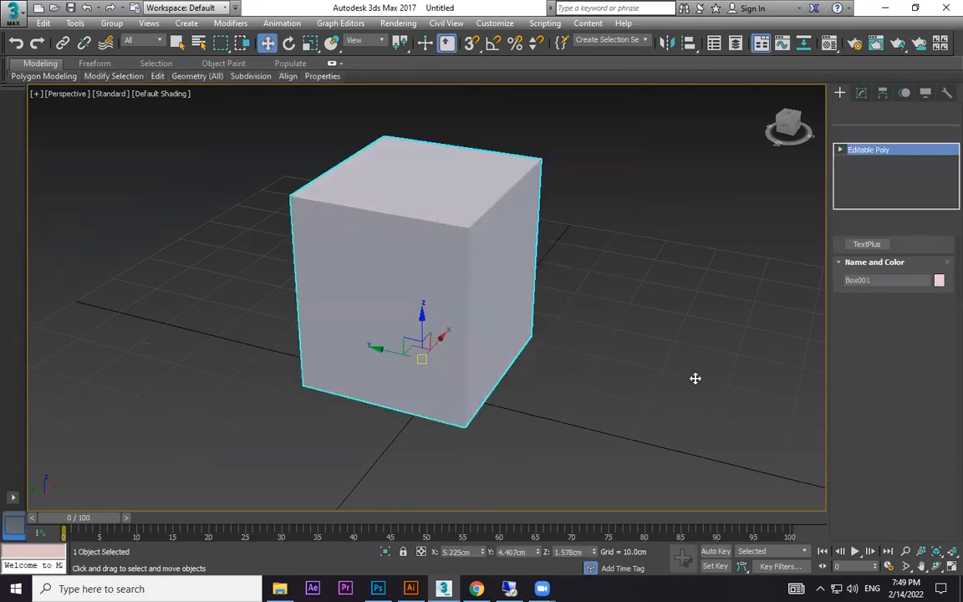
pyautogui.press('1')
# Try moving the vertices at the box's upper back corner with the selection locked, and unlock the selection.
pyautogui.moveTo(602, 133); pyautogui.dragTo(501, 211)
pyautogui.press('space')
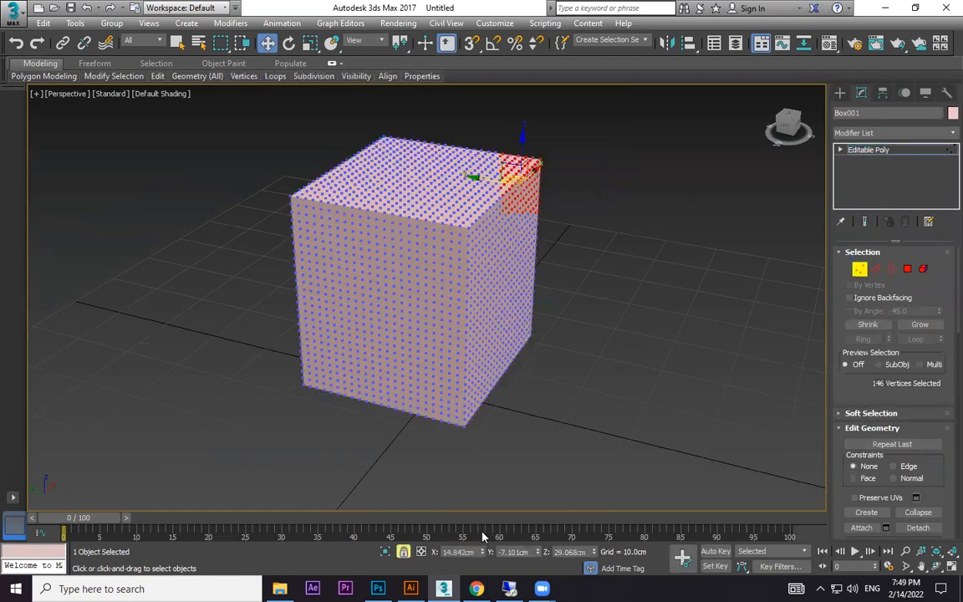
pyautogui.moveTo(554, 309); pyautogui.dragTo(610, 314)
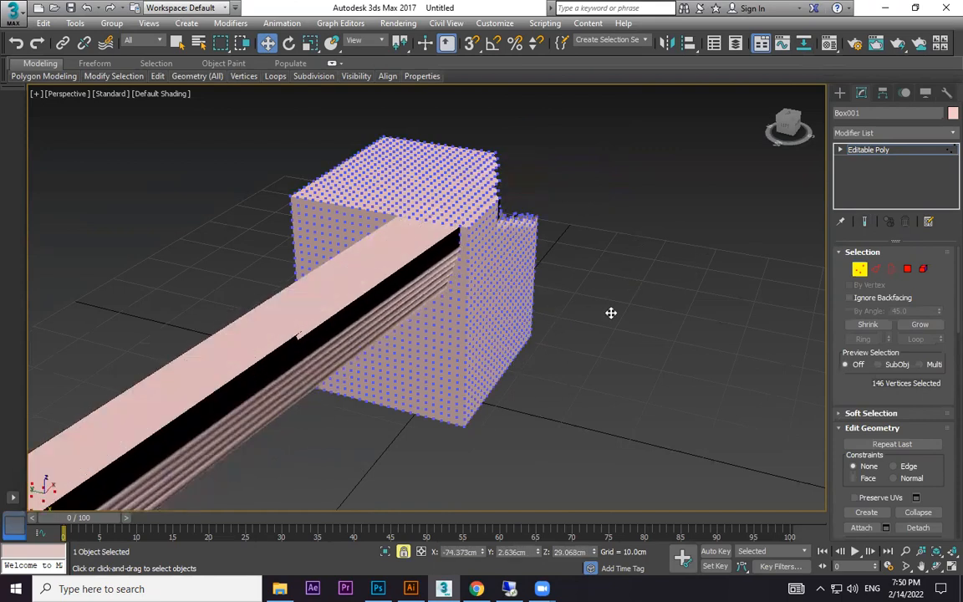
pyautogui.rightClick(611, 313)
pyautogui.click(404, 553)
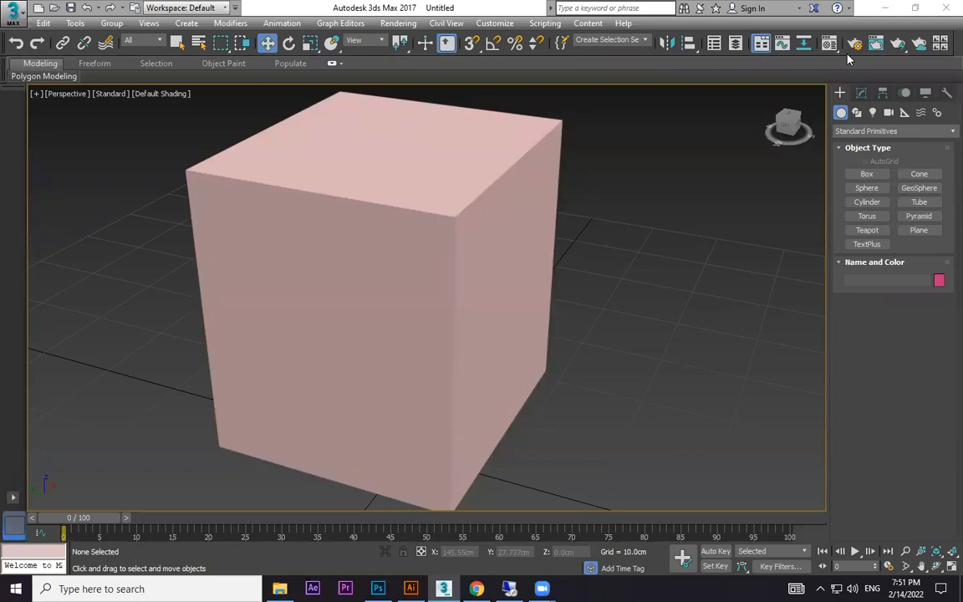
# Select the large box with the Select Object tool and try a Circular selection region over its upper corner.
pyautogui.click(488, 269)
pyautogui.scroll(-3, 488, 268)
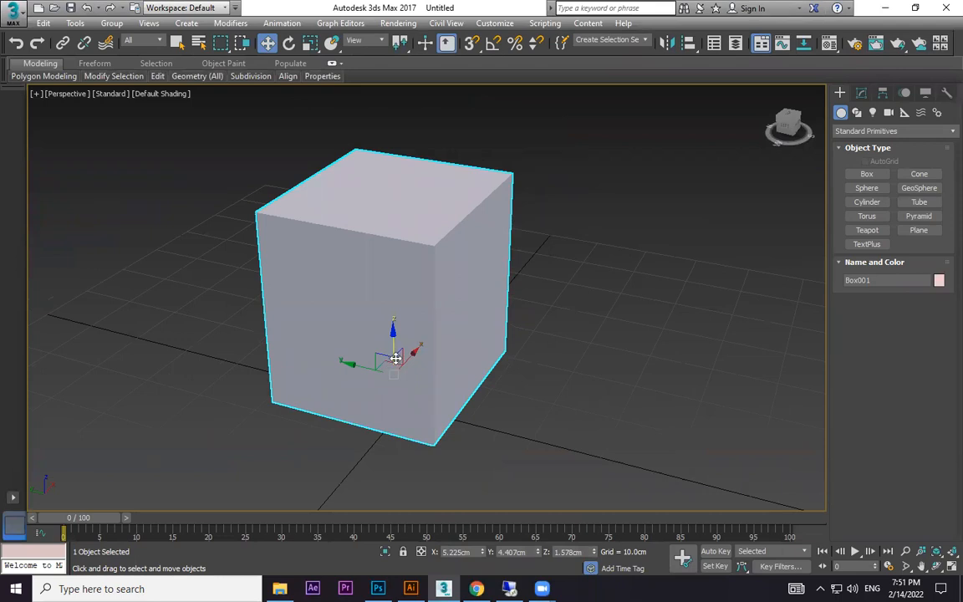
pyautogui.press('q')
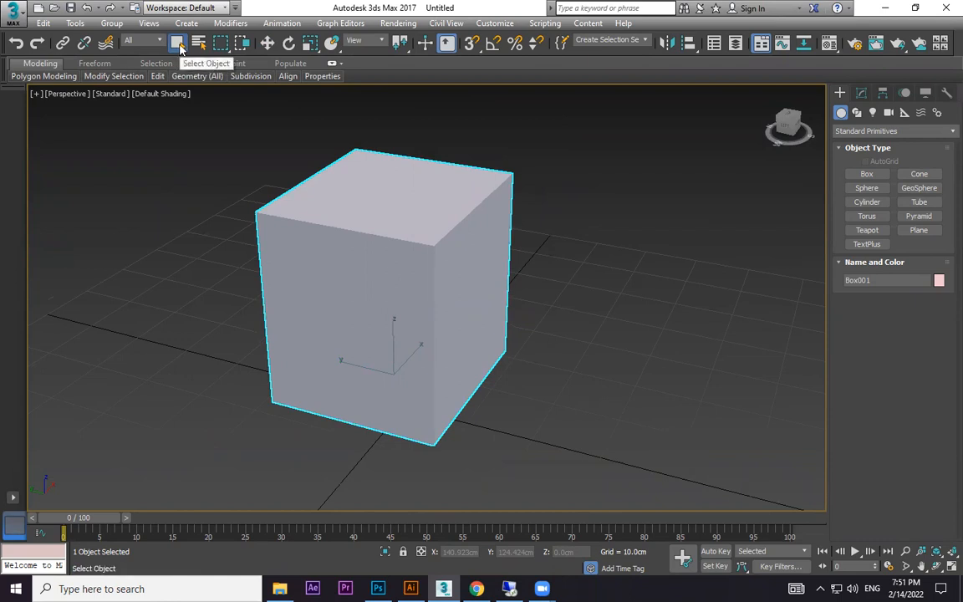
pyautogui.click(224, 49)
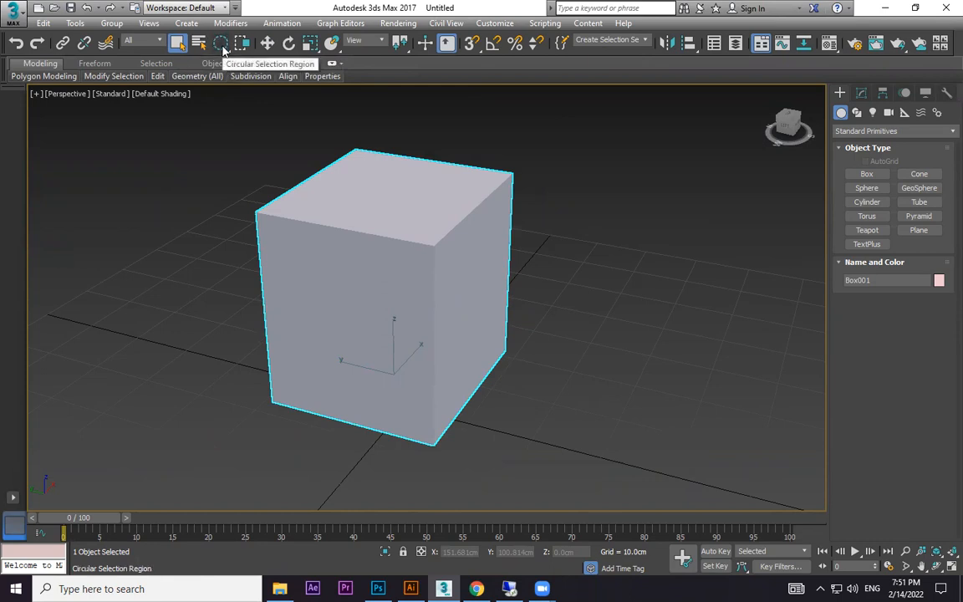
pyautogui.moveTo(237, 180); pyautogui.dragTo(287, 261)
# Try the Fence and Lasso selection regions around the large box and switch to the Paint selection region.
pyautogui.press('q')
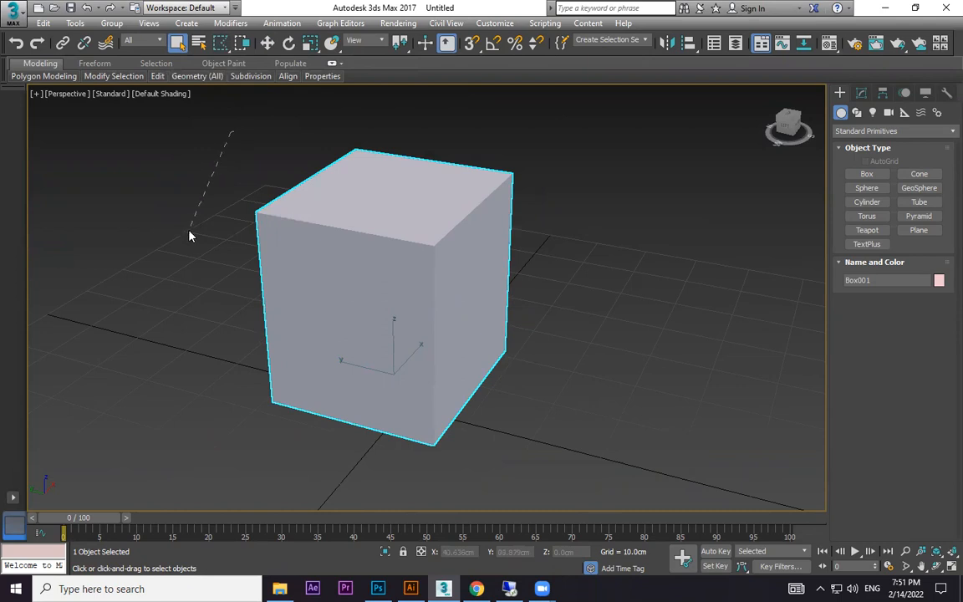
pyautogui.moveTo(548, 130); pyautogui.dragTo(544, 129)
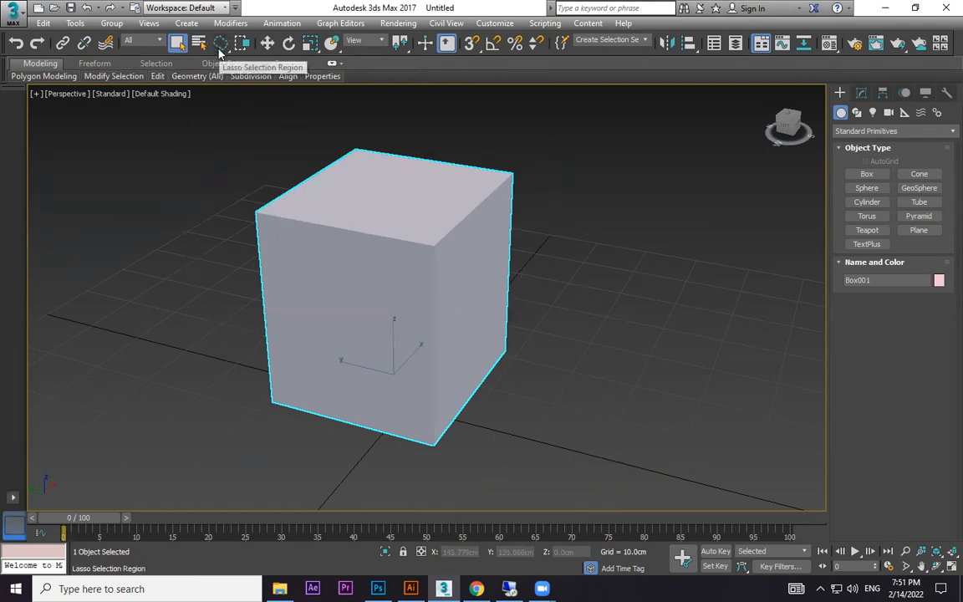
pyautogui.moveTo(262, 125)
pyautogui.mouseDown()
pyautogui.moveTo(198, 351)
pyautogui.moveTo(419, 288)
pyautogui.moveTo(280, 104)
pyautogui.mouseUp()
pyautogui.press('q')
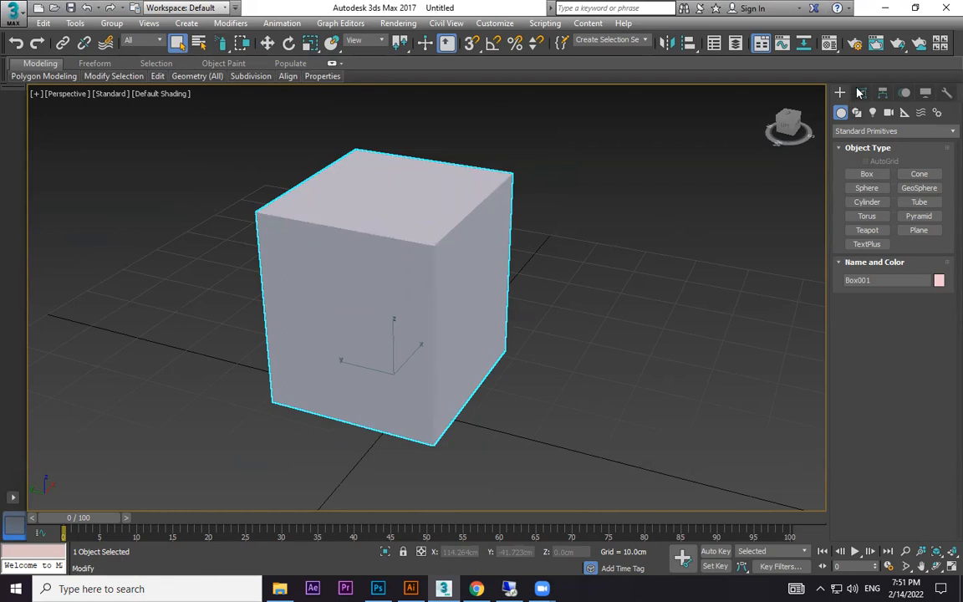
pyautogui.moveTo(222, 43); pyautogui.dragTo(220, 150)
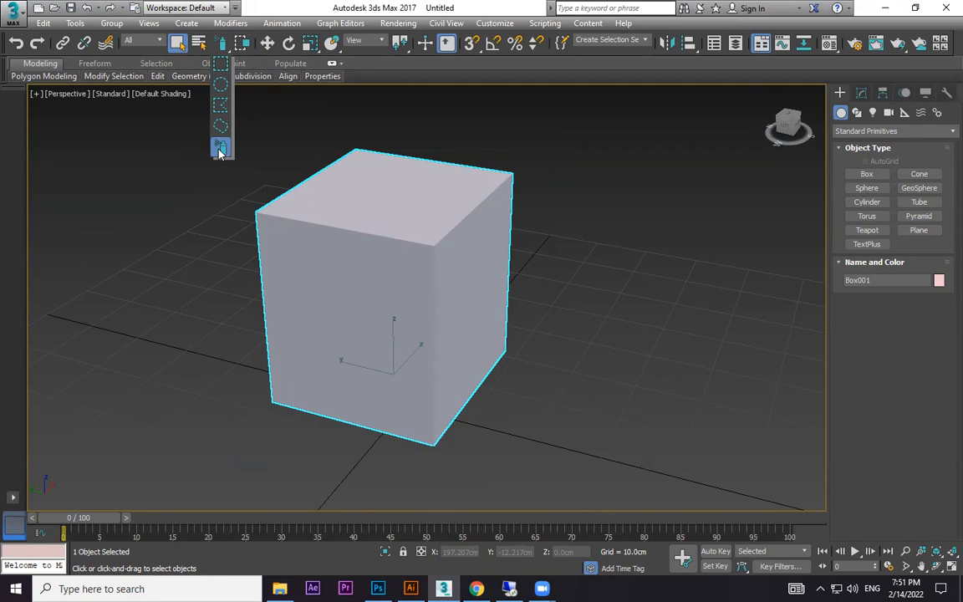
pyautogui.moveTo(219, 153); pyautogui.dragTo(221, 151)
pyautogui.scroll(4, 508, 291)
pyautogui.moveTo(507, 291)
pyautogui.mouseDown(button='middle')
pyautogui.moveTo(567, 310)
pyautogui.moveTo(582, 325)
pyautogui.mouseUp(button='middle')
pyautogui.scroll(-4, 581, 325)
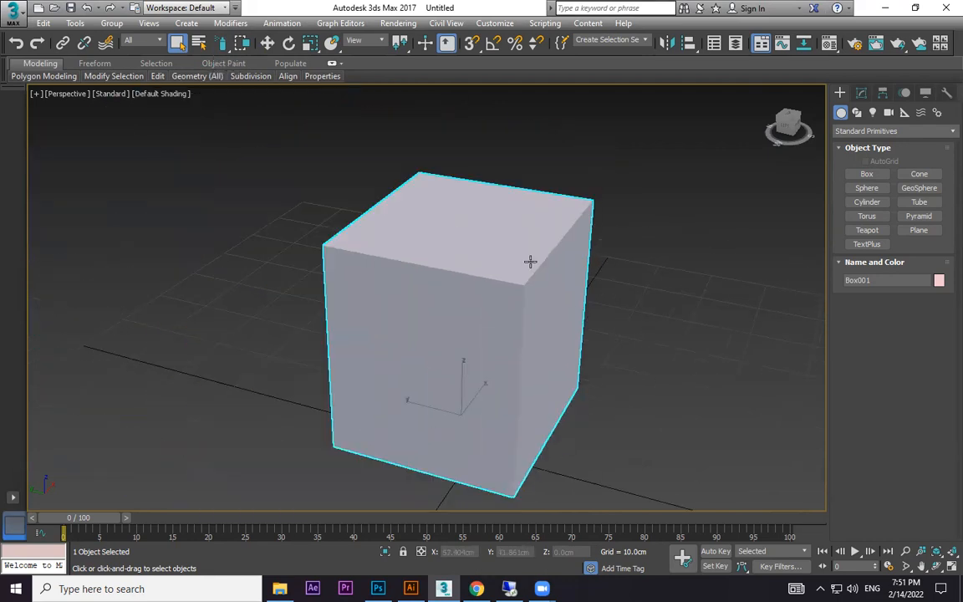
# Return to the Rectangular selection region and convert the large box to an Editable Poly.
pyautogui.moveTo(221, 42); pyautogui.dragTo(221, 44)
pyautogui.rightClick(528, 237)
pyautogui.moveTo(641, 380)
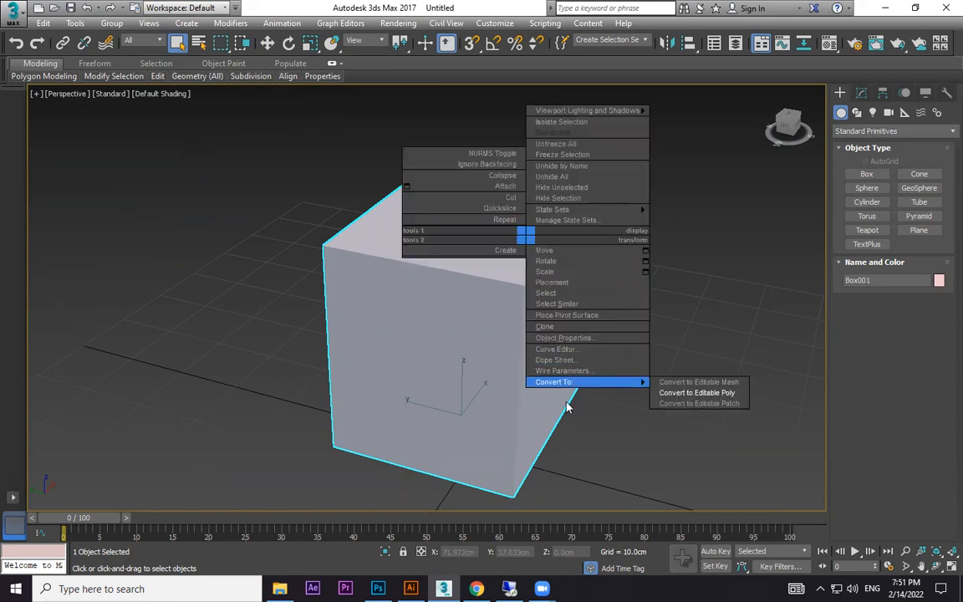
pyautogui.click(699, 396)
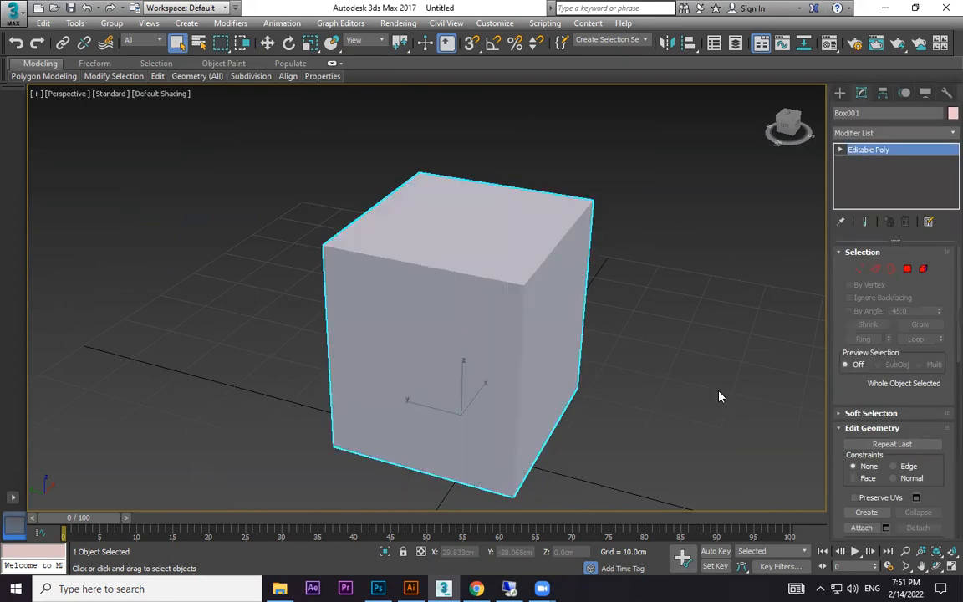
# Display edged faces on the box, enter its Vertex level and clear the vertex selection.
pyautogui.press('F4')
pyautogui.click(859, 269)
pyautogui.scroll(4, 512, 303)
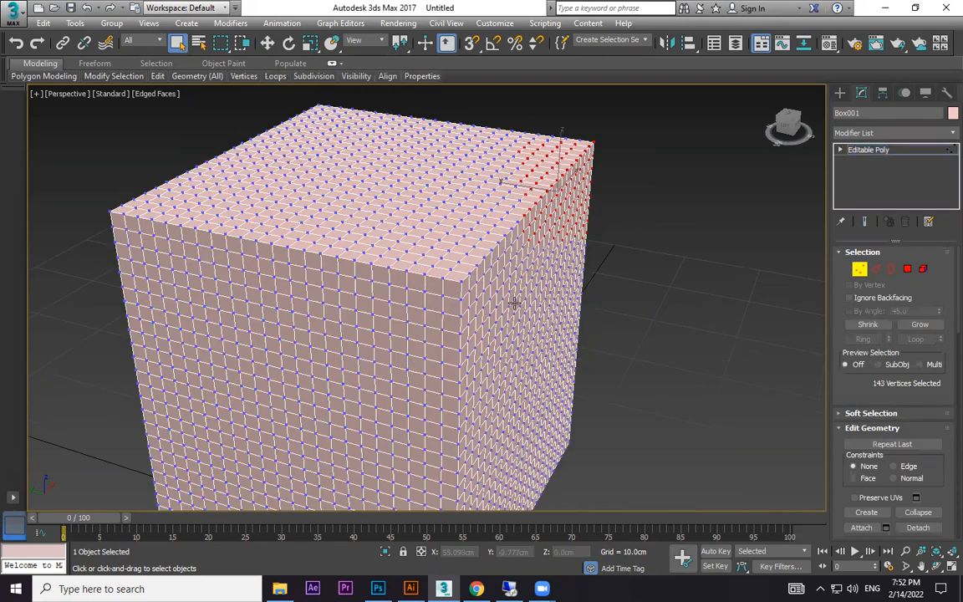
pyautogui.scroll(-4, 562, 305)
pyautogui.click(666, 254)
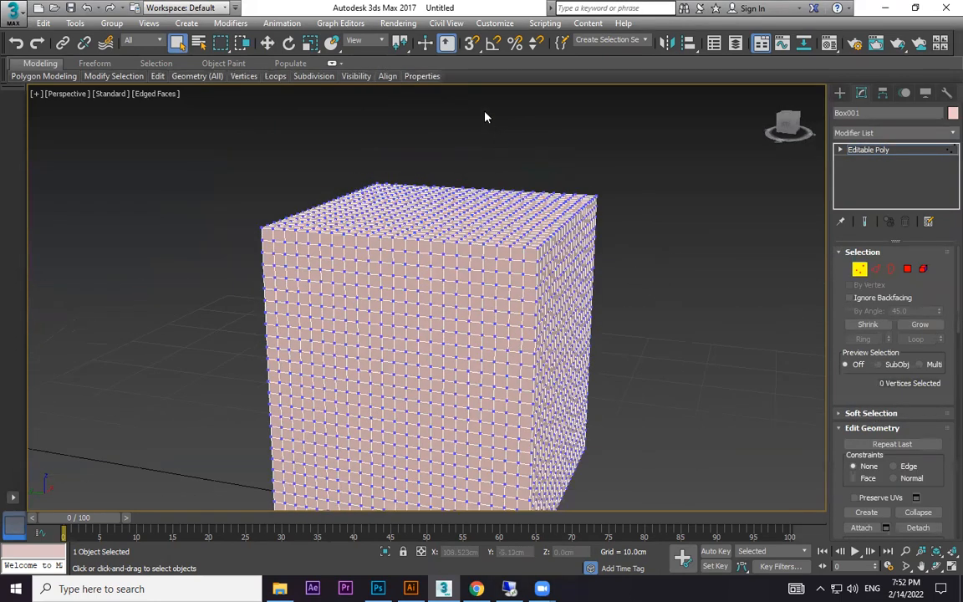
# Switch to the Paint selection region and paint-select vertices in a winding stroke across the box's faces.
pyautogui.moveTo(249, 260); pyautogui.dragTo(211, 239, button='middle')
pyautogui.moveTo(220, 42); pyautogui.dragTo(220, 151)
pyautogui.moveTo(409, 188)
pyautogui.mouseDown()
pyautogui.moveTo(382, 253)
pyautogui.moveTo(294, 272)
pyautogui.moveTo(442, 313)
pyautogui.moveTo(365, 392)
pyautogui.moveTo(462, 463)
pyautogui.moveTo(534, 379)
pyautogui.moveTo(541, 326)
pyautogui.mouseUp()
pyautogui.scroll(-3, 529, 331)
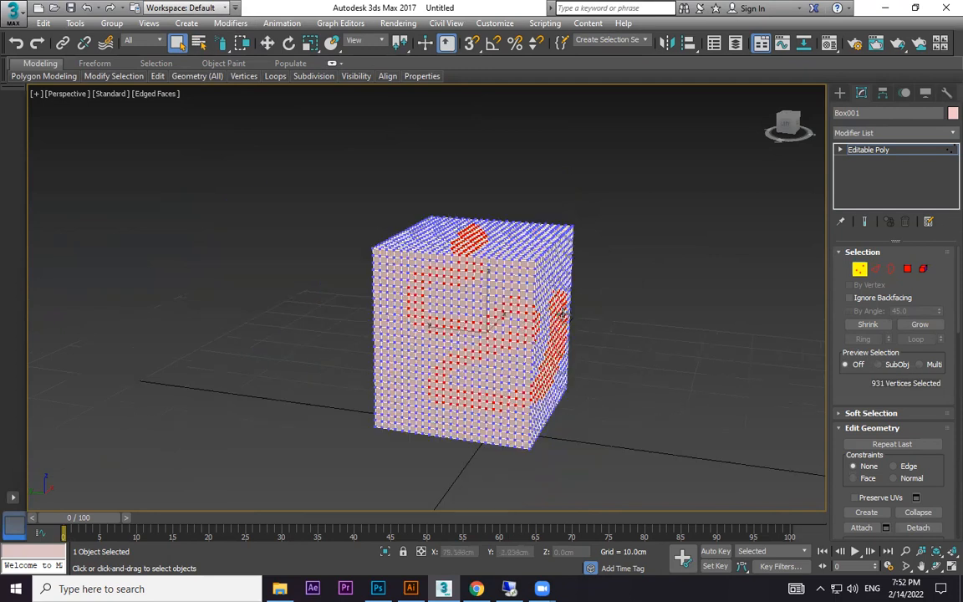
# Paint a broader vertex selection over the box's top and side faces and leave the Vertex level.
pyautogui.keyDown('alt'); pyautogui.moveTo(529, 331); pyautogui.dragTo(511, 340, button='middle'); pyautogui.keyUp('alt')
pyautogui.moveTo(534, 279)
pyautogui.mouseDown()
pyautogui.moveTo(529, 246)
pyautogui.moveTo(472, 238)
pyautogui.moveTo(393, 280)
pyautogui.moveTo(475, 391)
pyautogui.moveTo(497, 365)
pyautogui.moveTo(483, 418)
pyautogui.moveTo(576, 343)
pyautogui.moveTo(575, 238)
pyautogui.mouseUp()
pyautogui.moveTo(463, 224)
pyautogui.mouseDown()
pyautogui.moveTo(378, 217)
pyautogui.moveTo(365, 388)
pyautogui.moveTo(348, 372)
pyautogui.mouseUp()
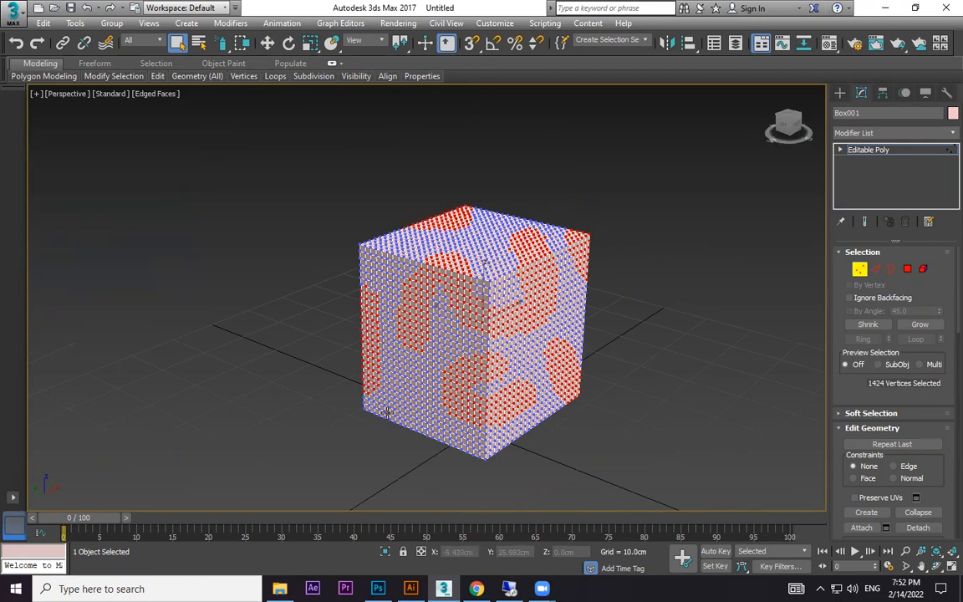
pyautogui.click(839, 92)
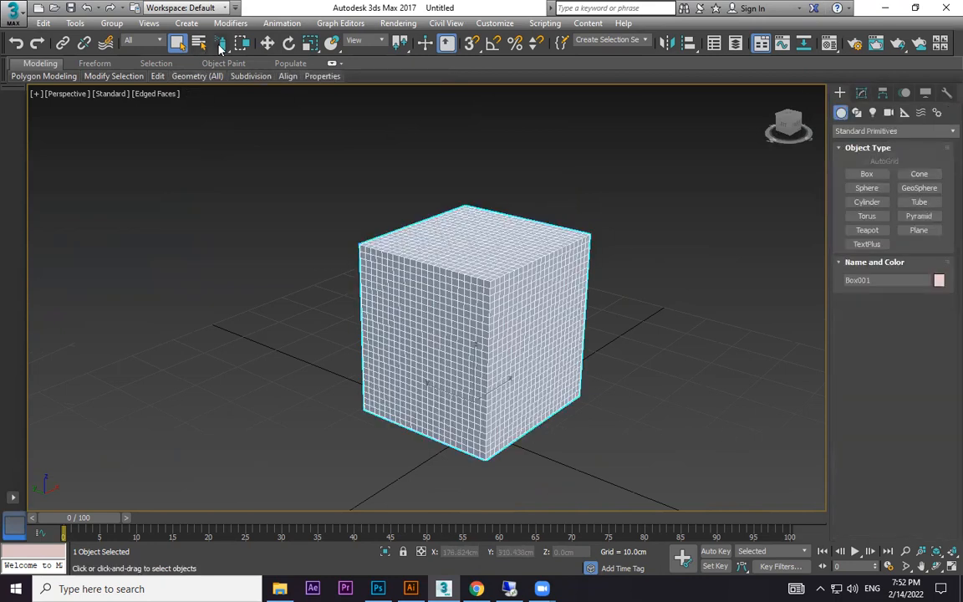
# Switch the selection region to Fence and back to Paint, and review the available region types.
pyautogui.moveTo(222, 43)
pyautogui.mouseDown()
pyautogui.moveTo(220, 144)
pyautogui.moveTo(224, 49)
pyautogui.moveTo(222, 127)
pyautogui.moveTo(221, 104)
pyautogui.mouseUp()
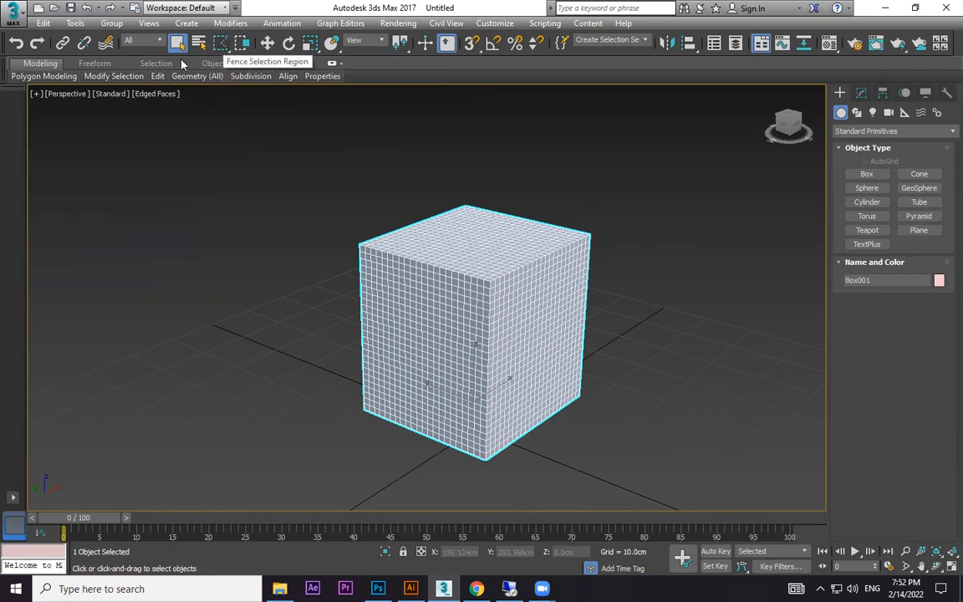
pyautogui.moveTo(220, 43); pyautogui.dragTo(223, 148)
pyautogui.moveTo(221, 43); pyautogui.dragTo(228, 74)
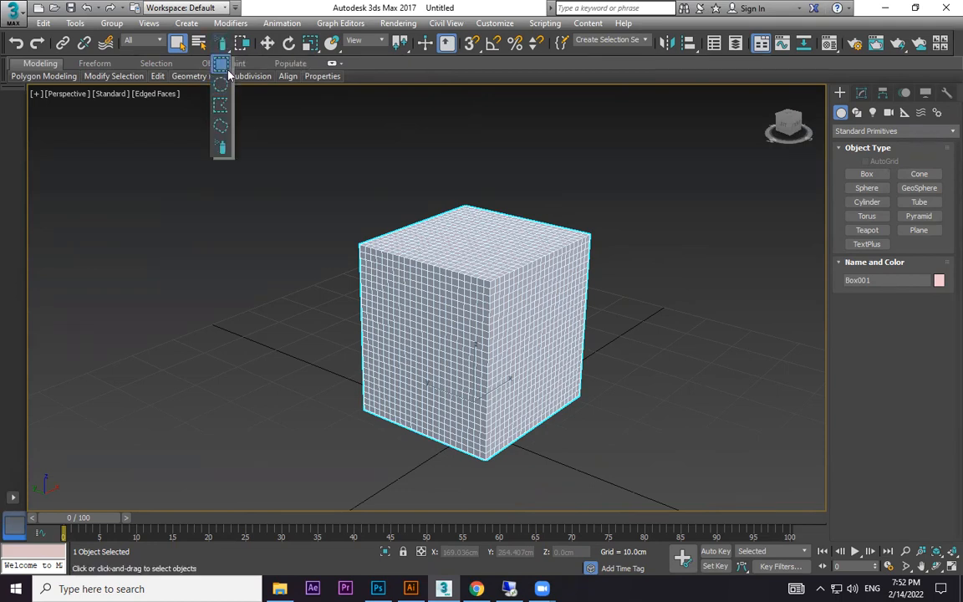
pyautogui.moveTo(228, 72); pyautogui.dragTo(227, 72)
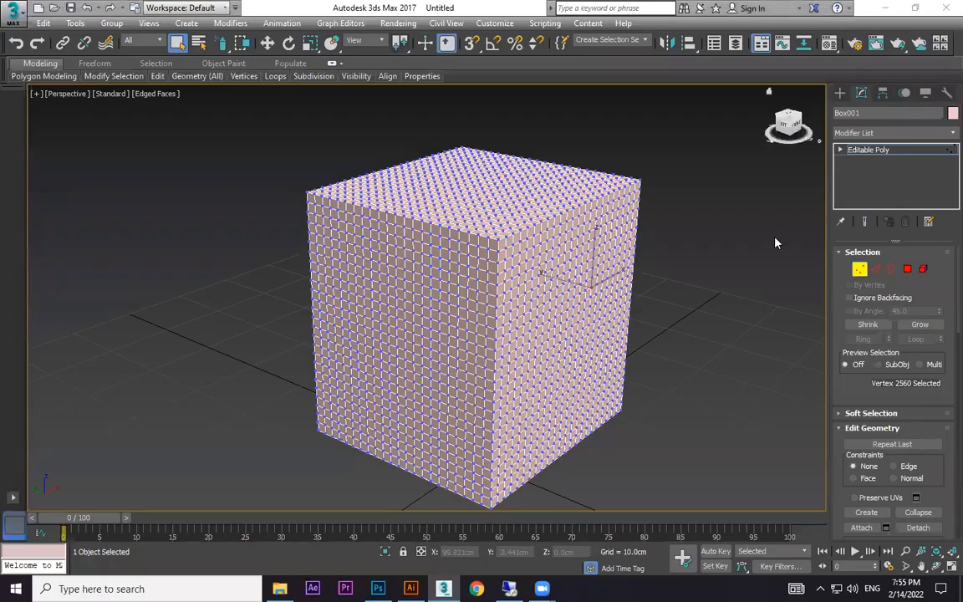
# Use the Paint selection region to select a small patch of vertices on the box's front-left face.
pyautogui.moveTo(216, 49)
pyautogui.mouseDown()
pyautogui.moveTo(239, 133)
pyautogui.moveTo(221, 146)
pyautogui.mouseUp()
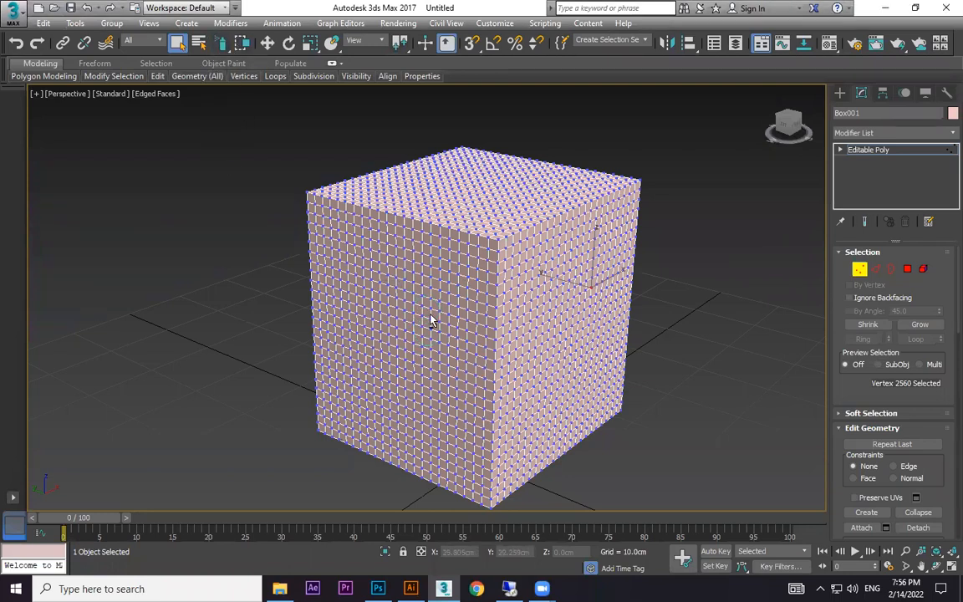
pyautogui.moveTo(426, 262)
pyautogui.mouseDown()
pyautogui.moveTo(425, 312)
pyautogui.moveTo(438, 344)
pyautogui.mouseUp()
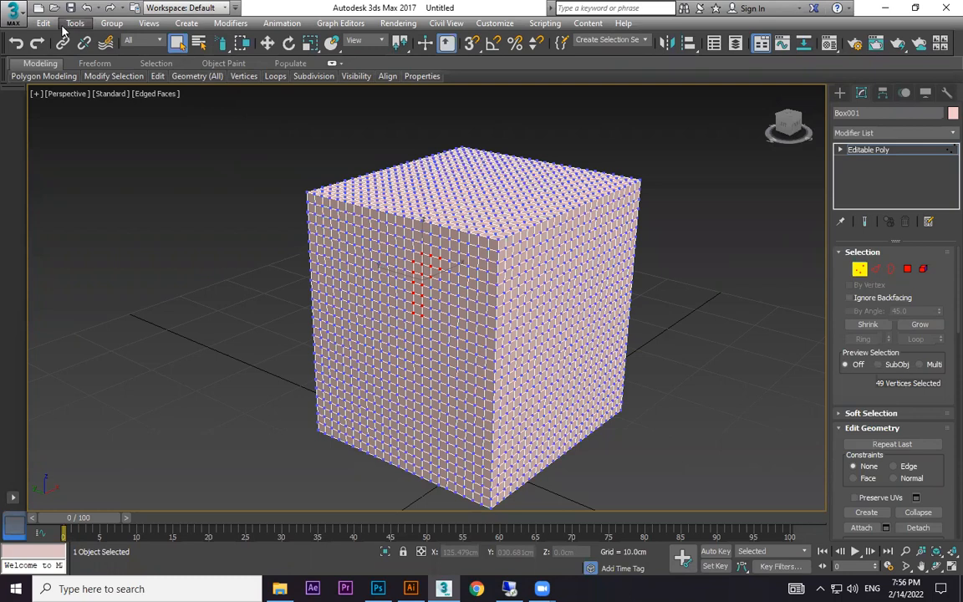
# Look up the Paint Selection Brush Size in the General preferences, close them unchanged and leave the Vertex level.
pyautogui.rightClick(223, 44)
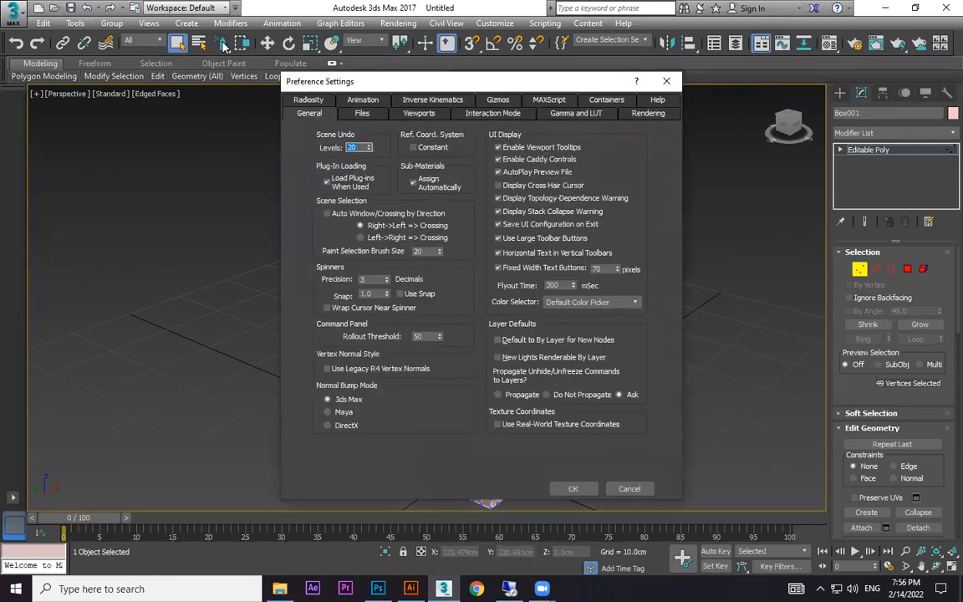
pyautogui.click(320, 116)
pyautogui.click(666, 81)
pyautogui.click(841, 93)
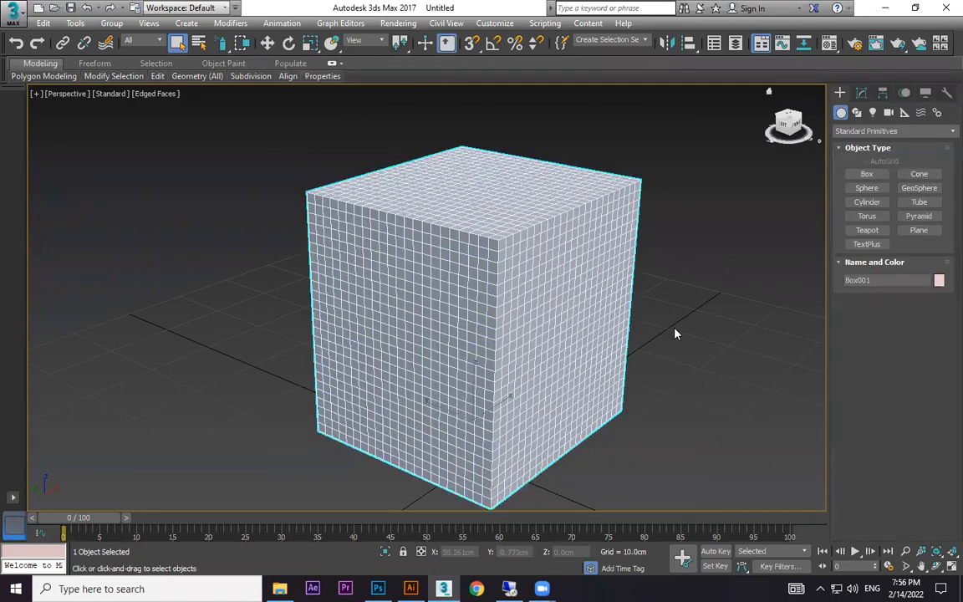
# Restore the Rectangular selection region and delete the large box.
pyautogui.click(222, 46)
pyautogui.press('Delete')
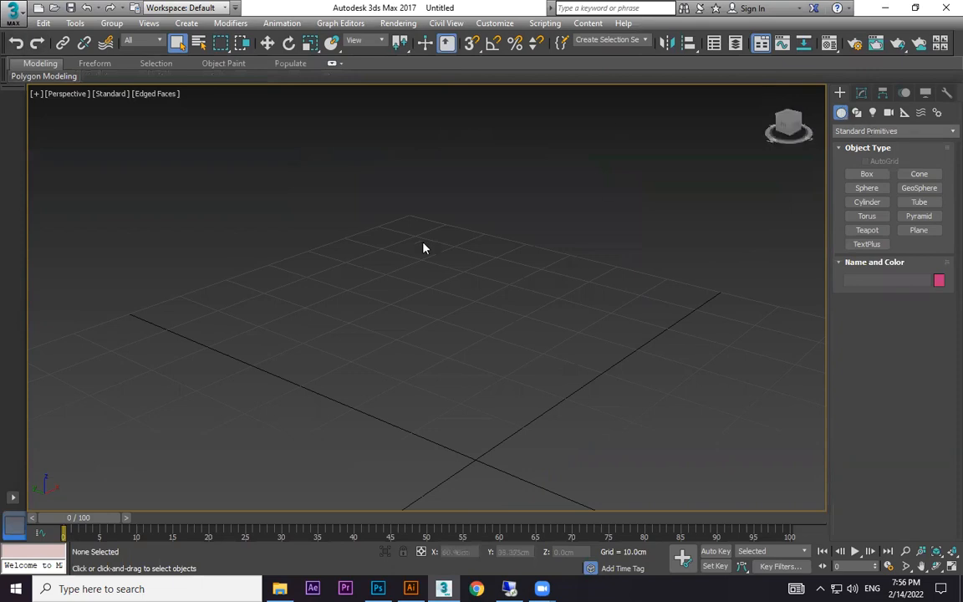
# Create a small box about 3.9 by 5.5 cm and 3.8 cm high near the dark grid axis.
pyautogui.press('w')
pyautogui.moveTo(533, 346); pyautogui.dragTo(553, 368, button='middle')
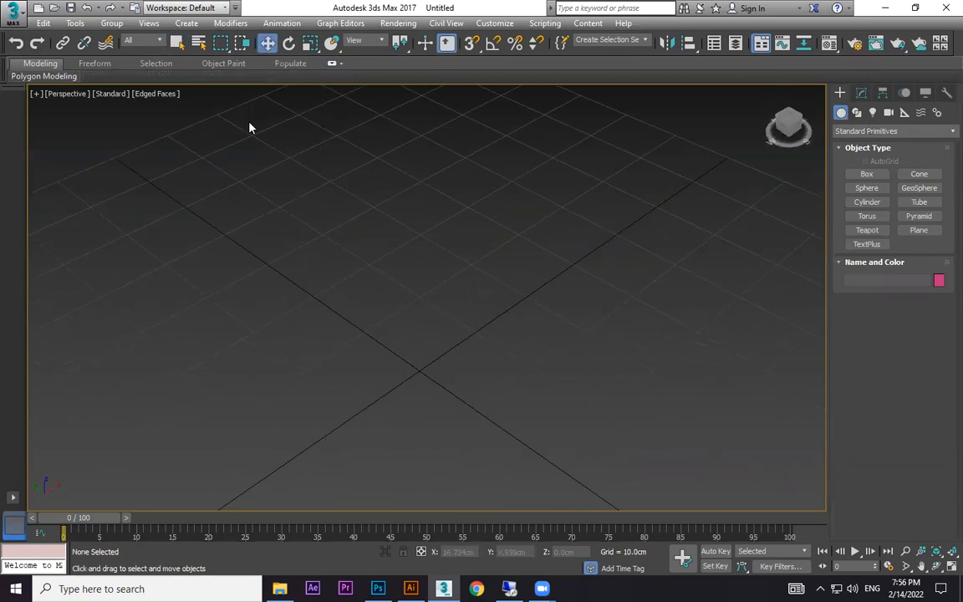
pyautogui.click(43, 23)
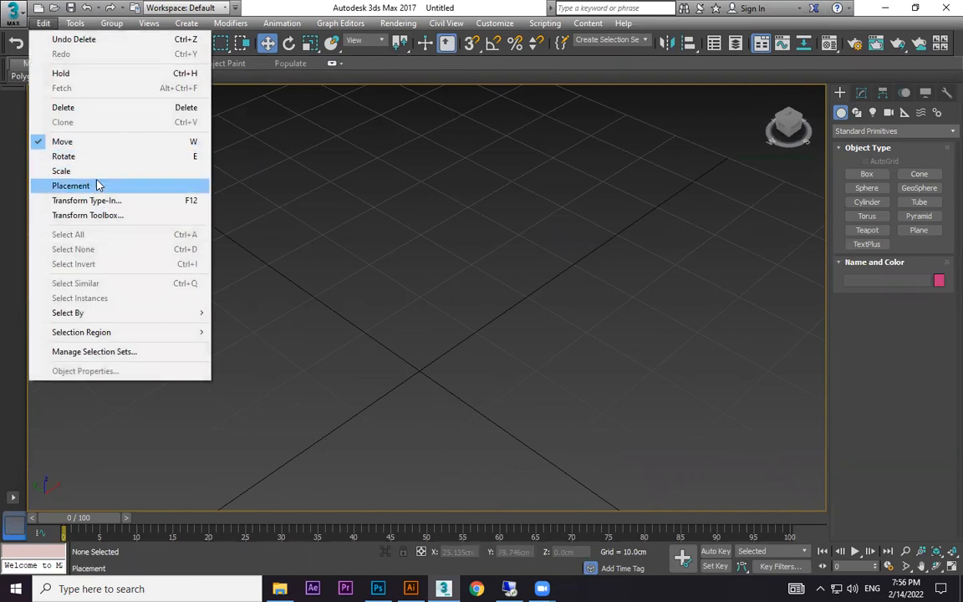
pyautogui.click(866, 173)
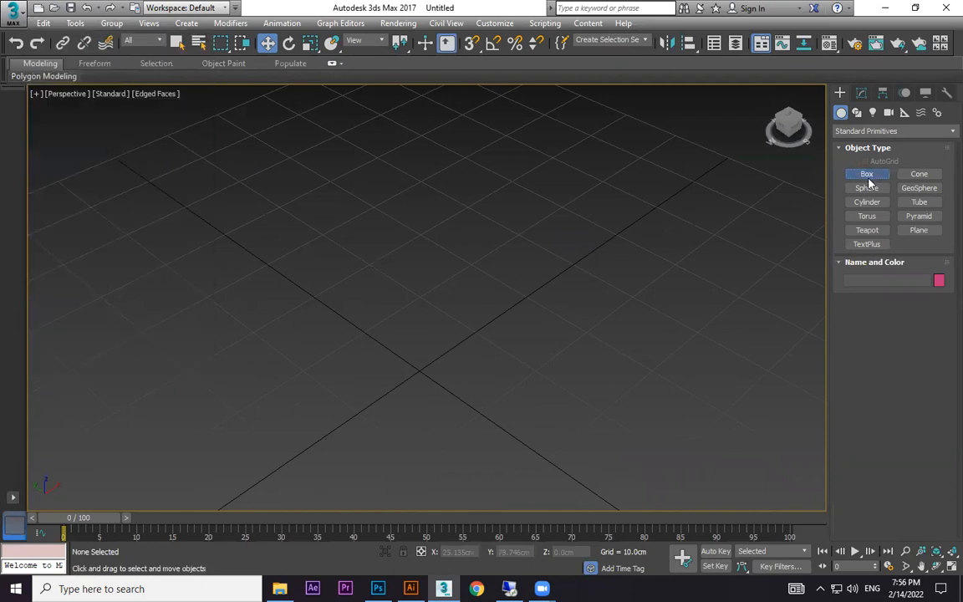
pyautogui.moveTo(311, 315); pyautogui.dragTo(343, 312)
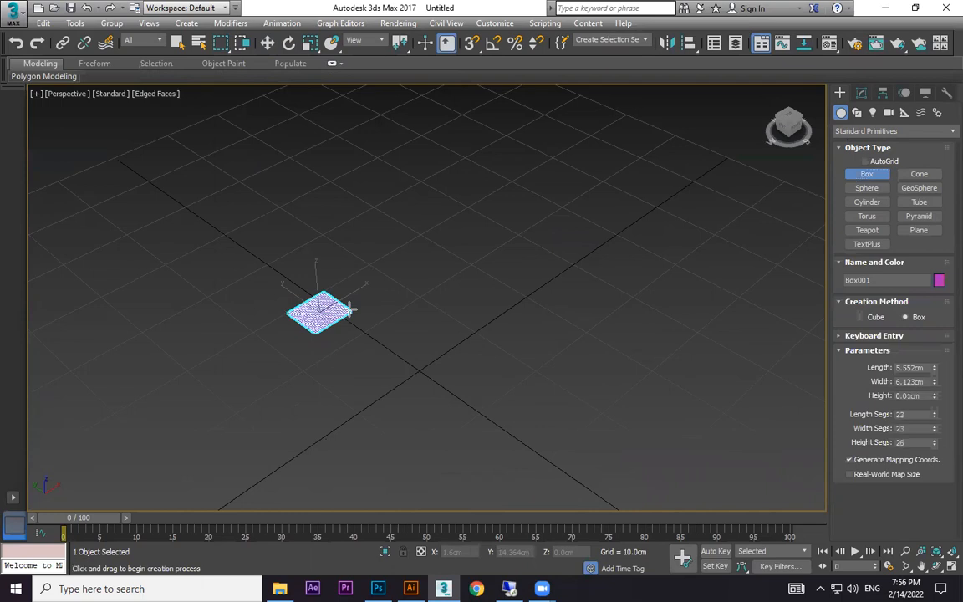
pyautogui.click(332, 263)
# Open the Spacing Tool for the small box, close it without applying it, and delete the box.
pyautogui.click(74, 23)
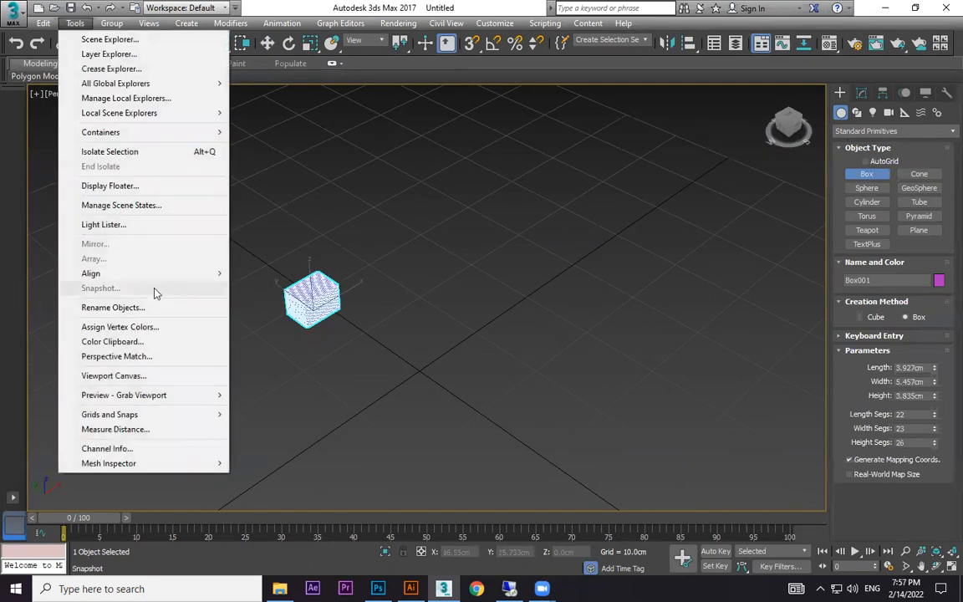
pyautogui.moveTo(152, 280)
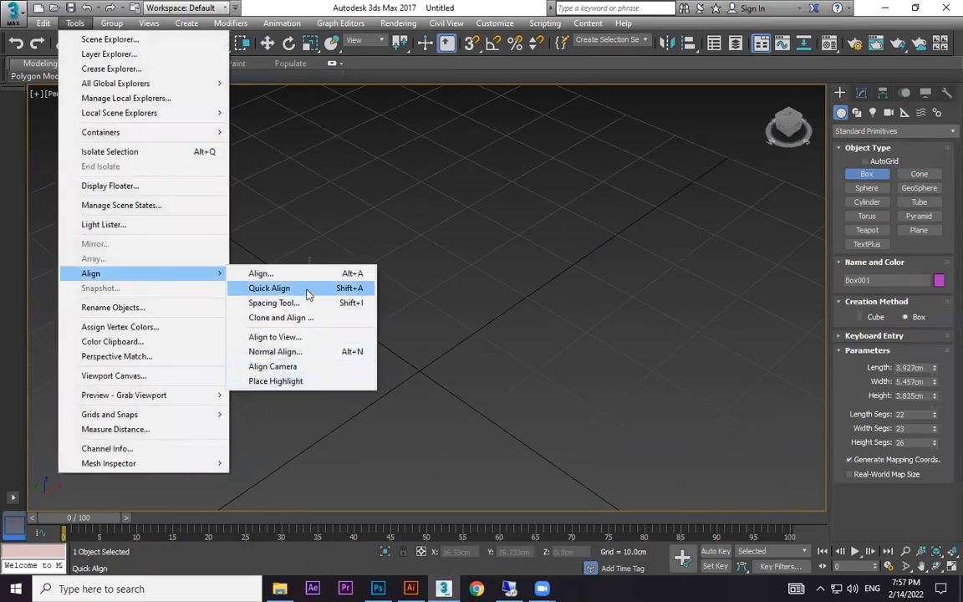
pyautogui.click(271, 302)
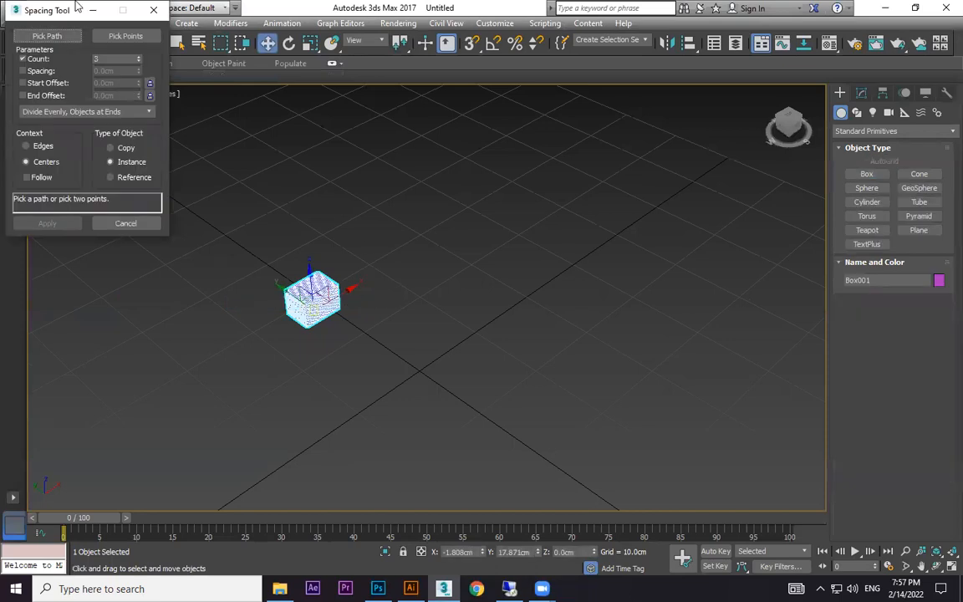
pyautogui.moveTo(70, 10); pyautogui.dragTo(160, 93)
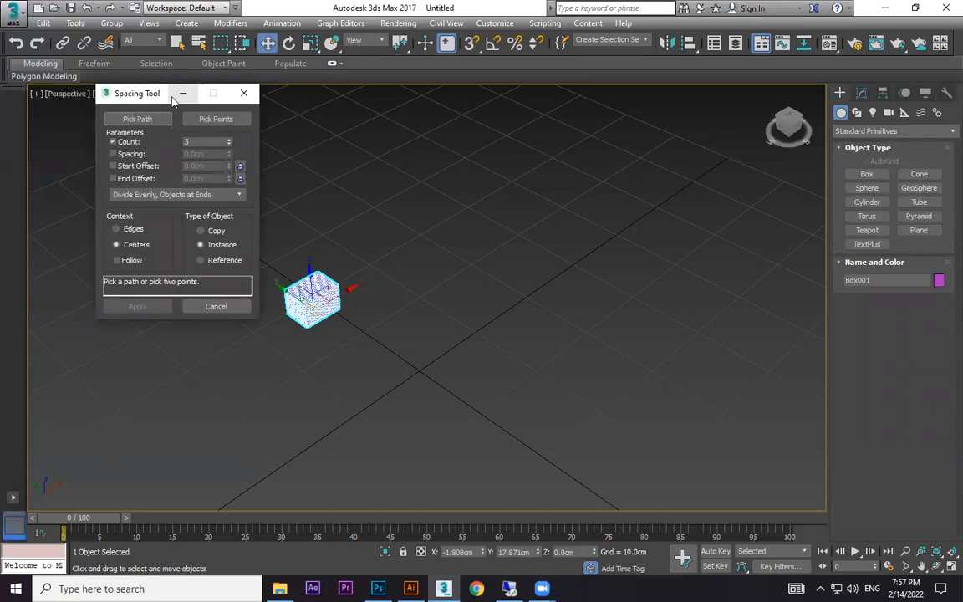
pyautogui.click(240, 95)
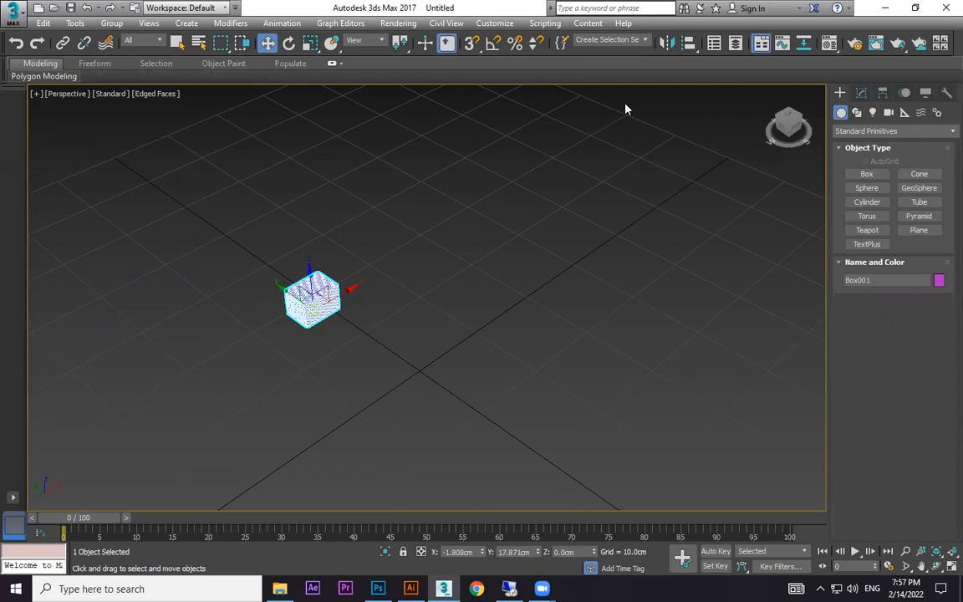
pyautogui.press('Delete')
# Draw a smooth S-shaped spline line across the grid through its centre and return to the standard primitives.
pyautogui.moveTo(479, 275); pyautogui.dragTo(454, 271, button='middle')
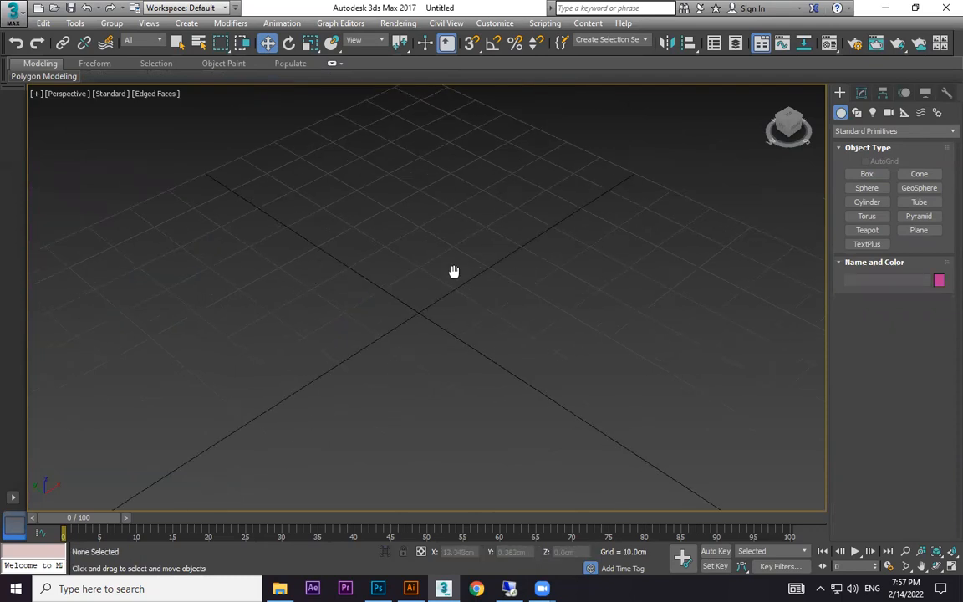
pyautogui.click(856, 112)
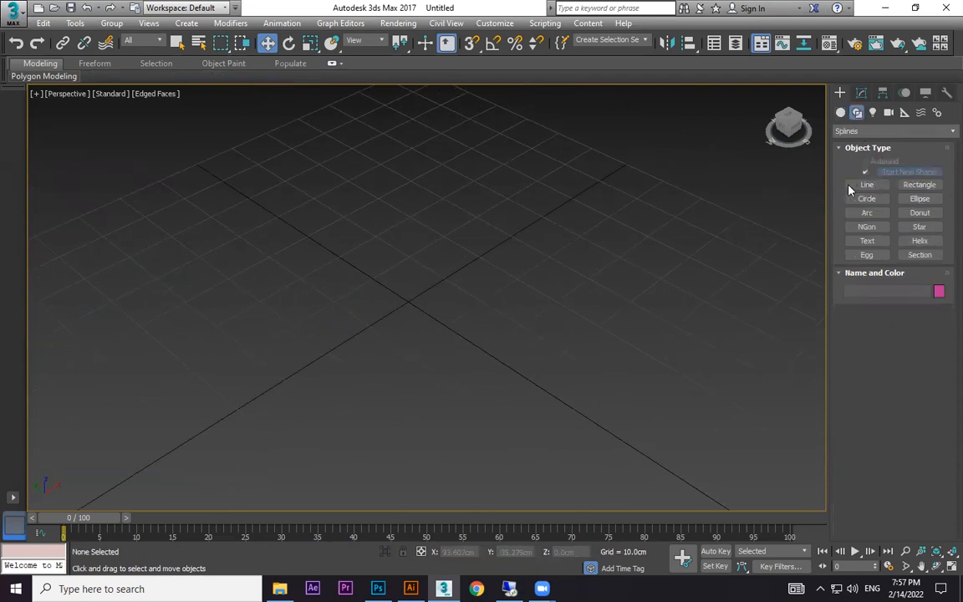
pyautogui.click(861, 185)
pyautogui.click(637, 158)
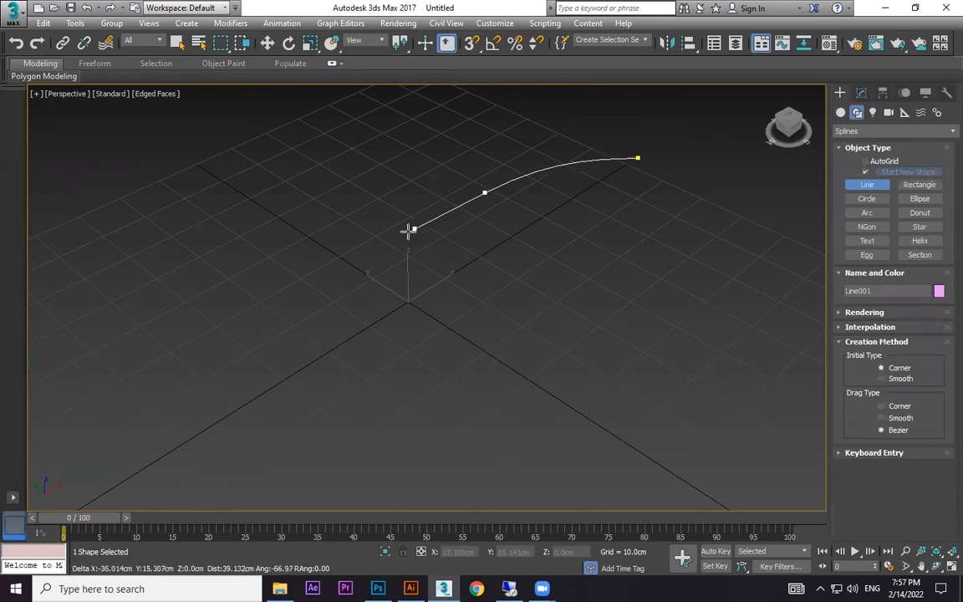
pyautogui.click(362, 366)
pyautogui.click(142, 370)
pyautogui.rightClick(142, 370)
pyautogui.click(841, 113)
pyautogui.click(871, 174)
pyautogui.moveTo(183, 427); pyautogui.dragTo(177, 435)
pyautogui.rightClick(324, 406)
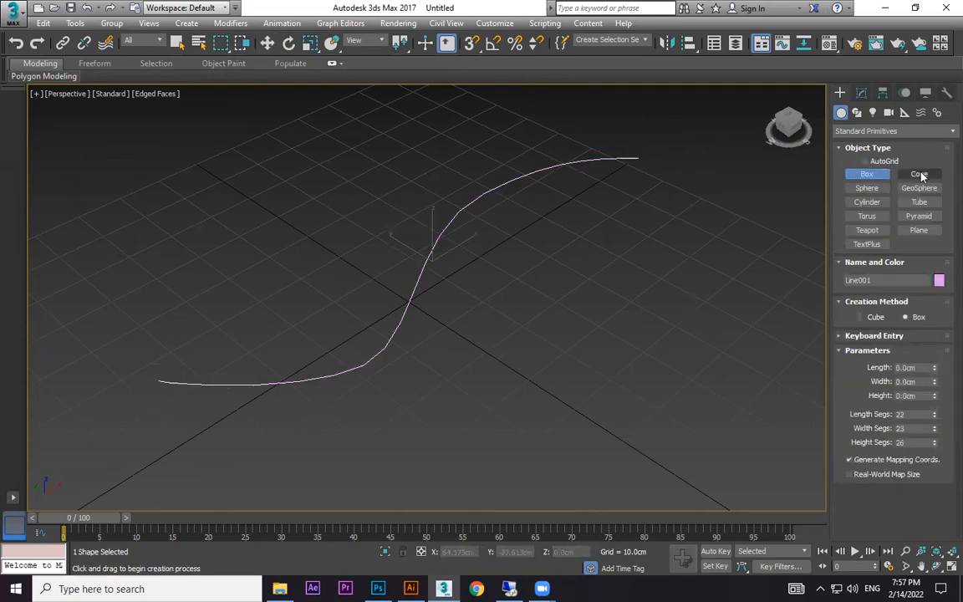
# Create a small sphere with a radius of about 1.26 cm beside the near end of the line, and deselect it.
pyautogui.click(866, 191)
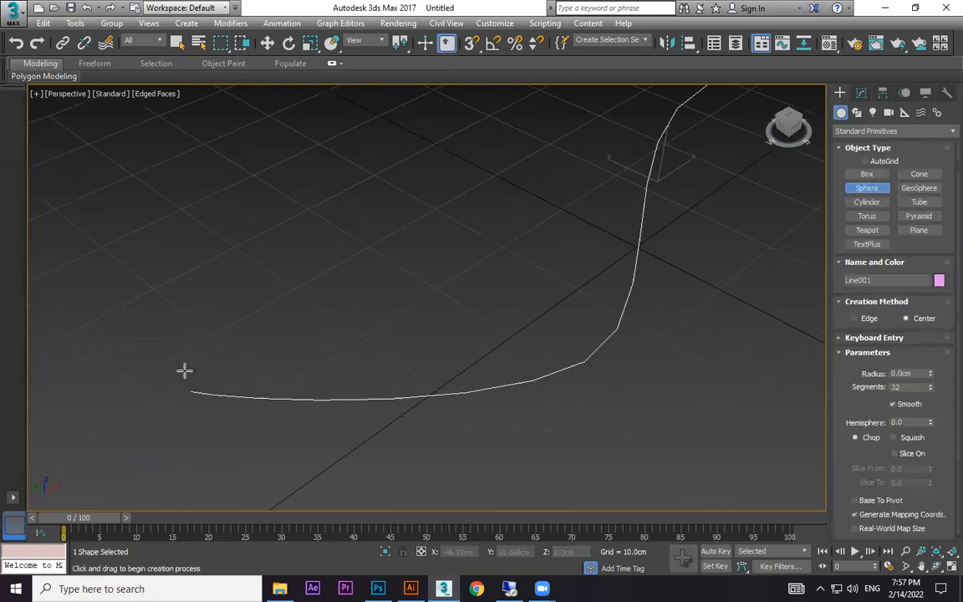
pyautogui.moveTo(196, 360); pyautogui.dragTo(198, 376)
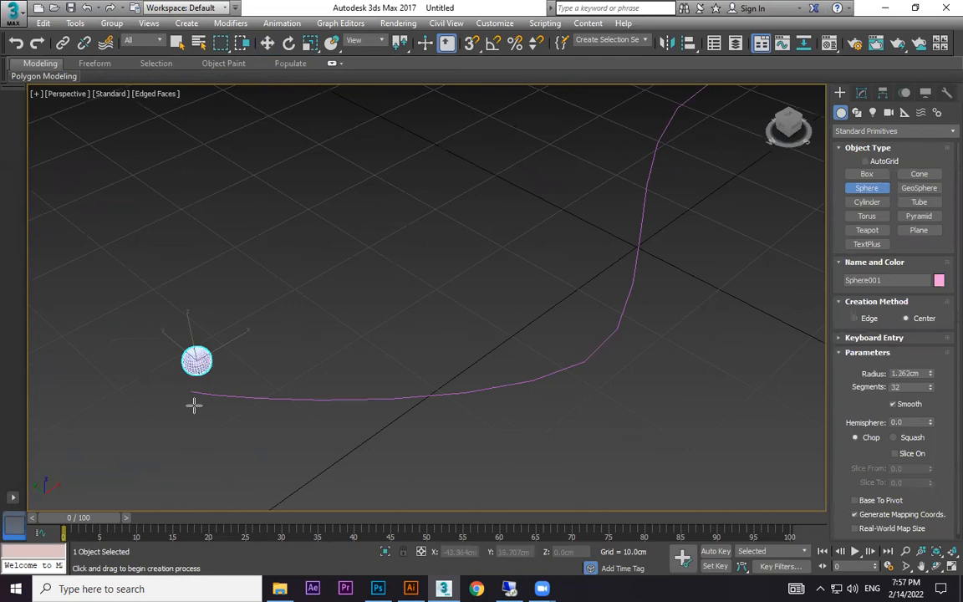
pyautogui.moveTo(658, 246); pyautogui.dragTo(584, 275, button='middle')
pyautogui.press('w')
pyautogui.click(214, 324)
pyautogui.moveTo(204, 325); pyautogui.dragTo(284, 292, button='middle')
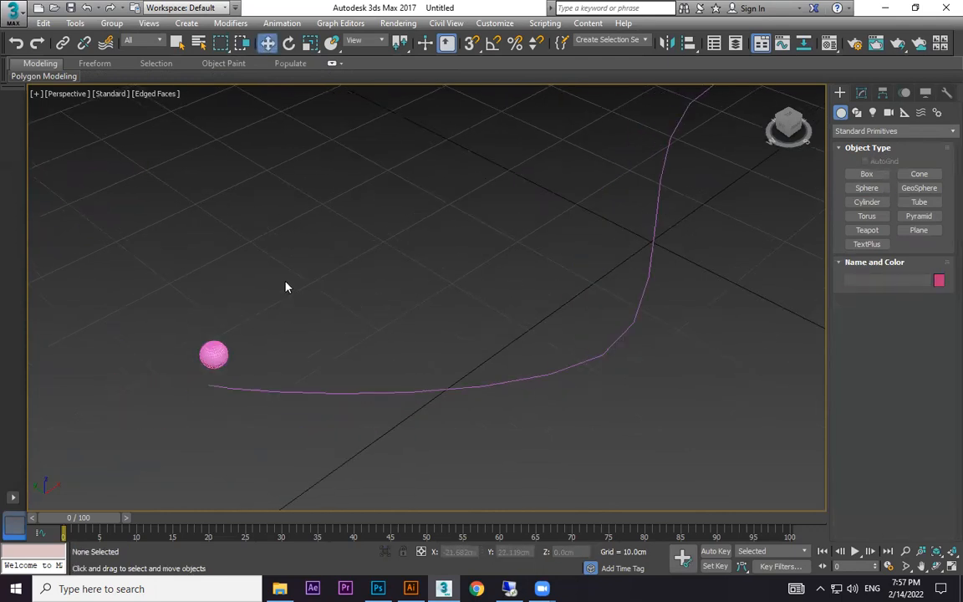
pyautogui.moveTo(215, 294); pyautogui.dragTo(222, 265, button='middle')
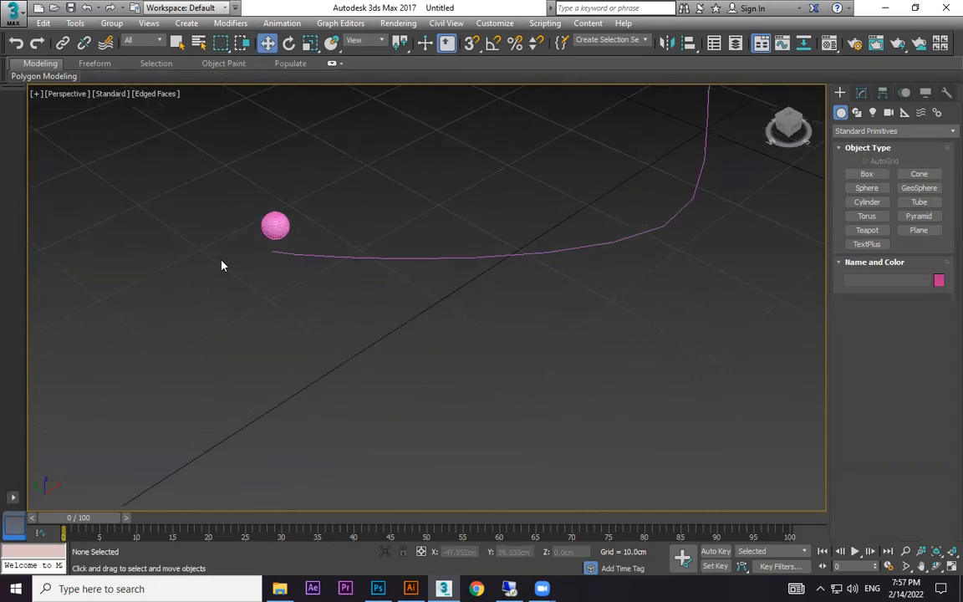
# Open the Spacing Tool for the sphere and pick the S-shaped line as its path.
pyautogui.click(275, 224)
pyautogui.click(75, 23)
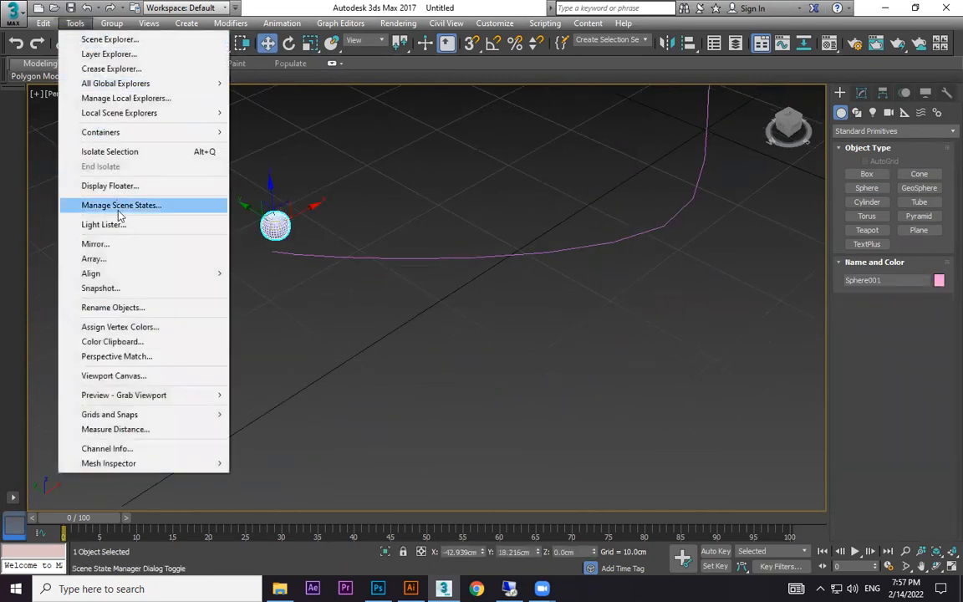
pyautogui.moveTo(200, 273)
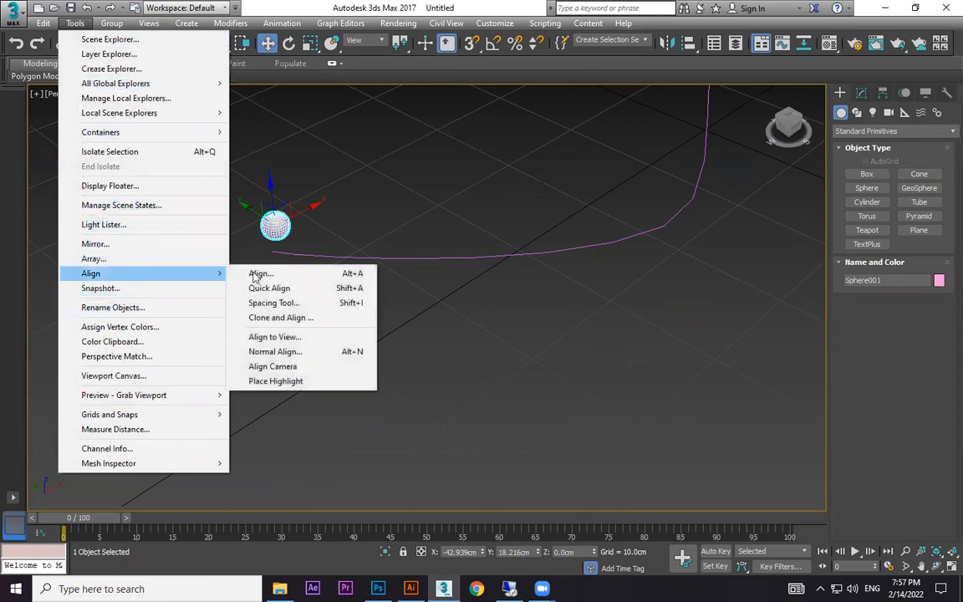
pyautogui.click(272, 302)
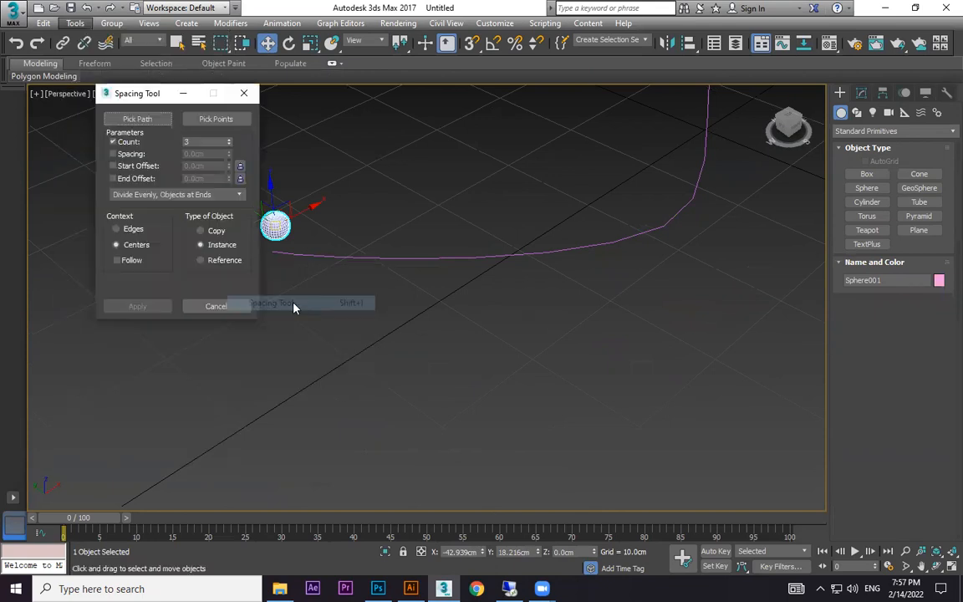
pyautogui.moveTo(140, 100); pyautogui.dragTo(90, 73)
pyautogui.click(63, 109)
pyautogui.click(321, 255)
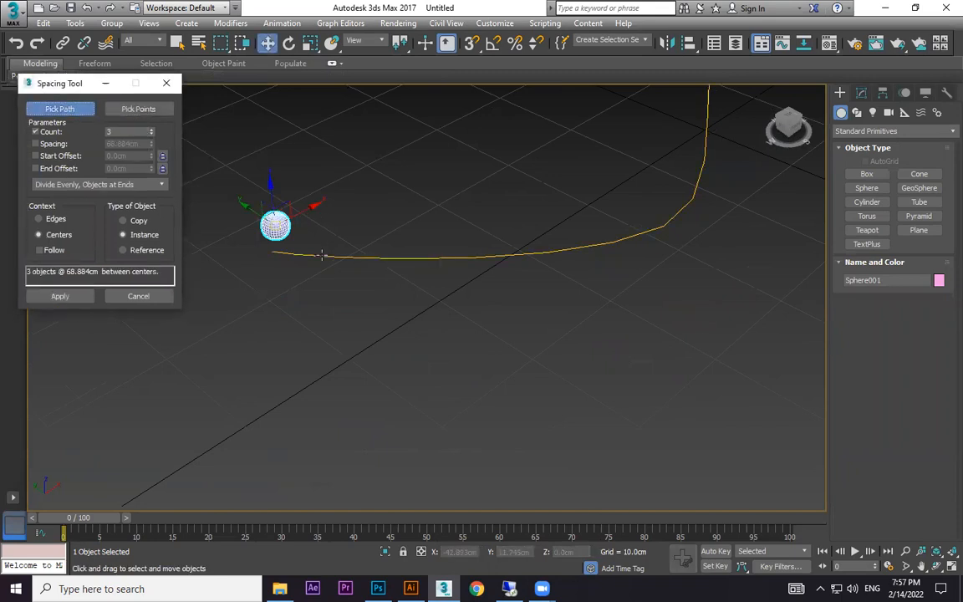
pyautogui.click(321, 255)
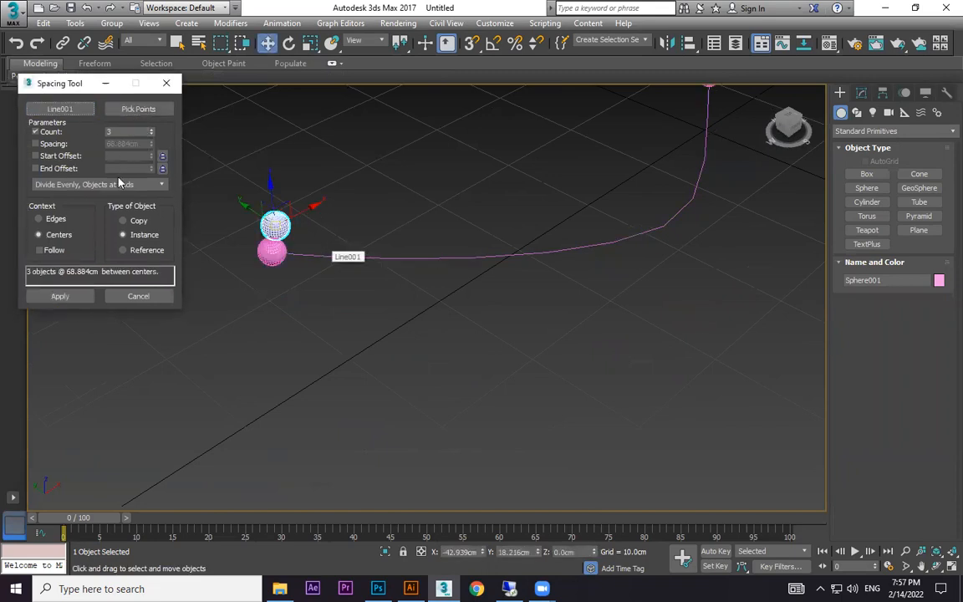
# Set the Spacing Tool count to 39, apply the evenly spaced sphere instances along the line, and close the tool.
pyautogui.click(152, 130)
pyautogui.click(153, 130)
pyautogui.click(152, 130)
pyautogui.click(152, 131)
pyautogui.click(152, 131)
pyautogui.click(152, 130)
pyautogui.scroll(-3, 202, 169)
pyautogui.keyDown('alt'); pyautogui.moveTo(389, 185); pyautogui.dragTo(509, 207, button='middle'); pyautogui.keyUp('alt')
pyautogui.click(152, 131)
pyautogui.click(152, 131)
pyautogui.click(152, 130)
pyautogui.click(152, 130)
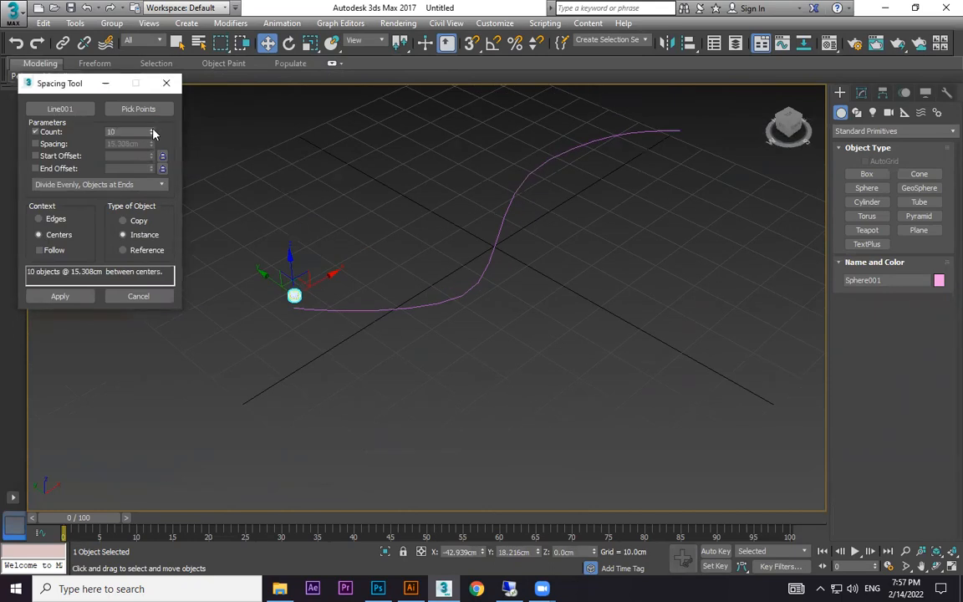
pyautogui.click(152, 130)
pyautogui.click(152, 131)
pyautogui.click(152, 131)
pyautogui.click(152, 130)
pyautogui.click(152, 130)
pyautogui.click(152, 130)
pyautogui.click(152, 130)
pyautogui.click(152, 130)
pyautogui.moveTo(152, 130); pyautogui.dragTo(173, 118)
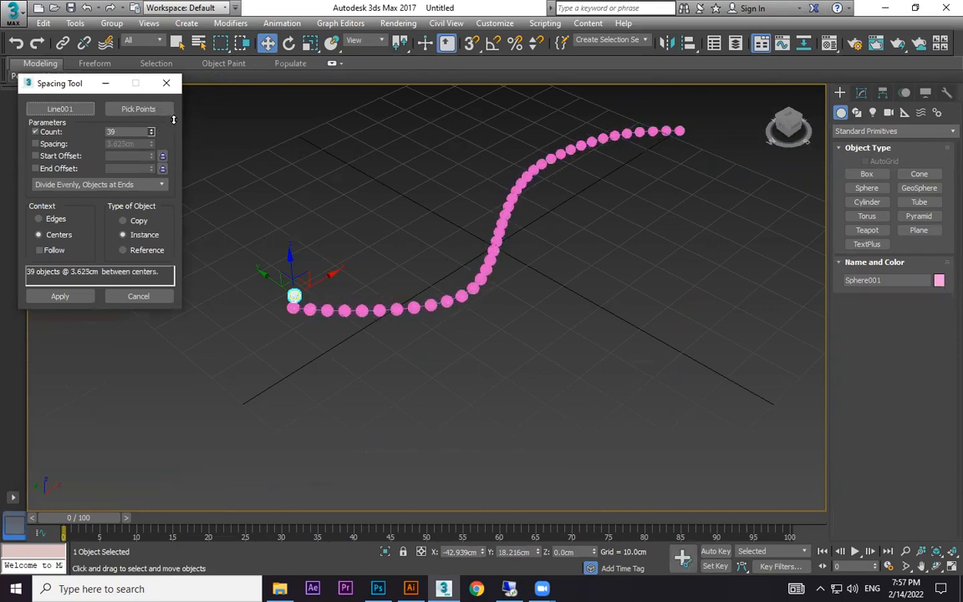
pyautogui.click(55, 295)
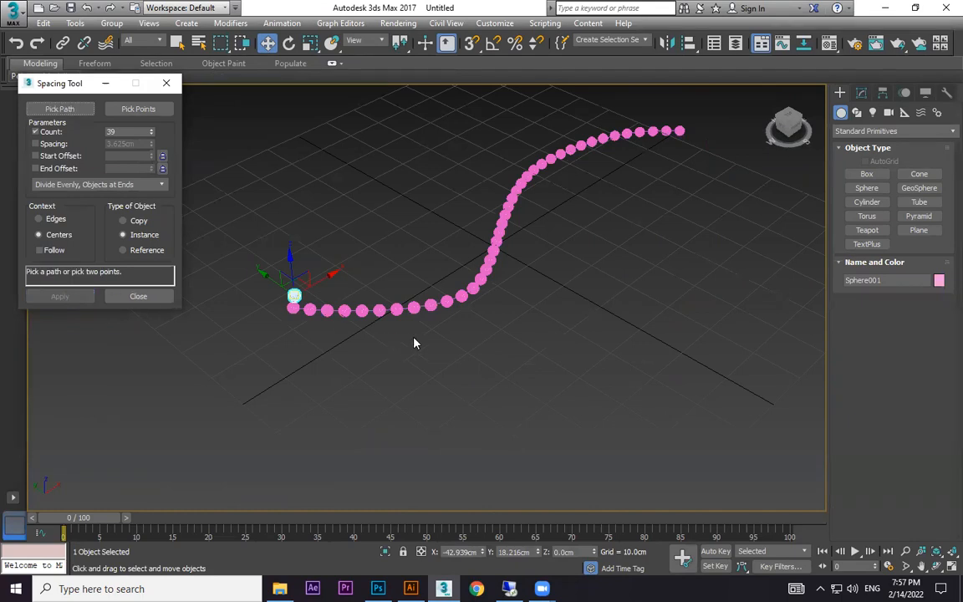
pyautogui.click(138, 296)
pyautogui.click(477, 340)
# Inspect the row of spheres in wireframe, restore shading, and turn off the edged faces display.
pyautogui.scroll(4, 479, 327)
pyautogui.press('F3')
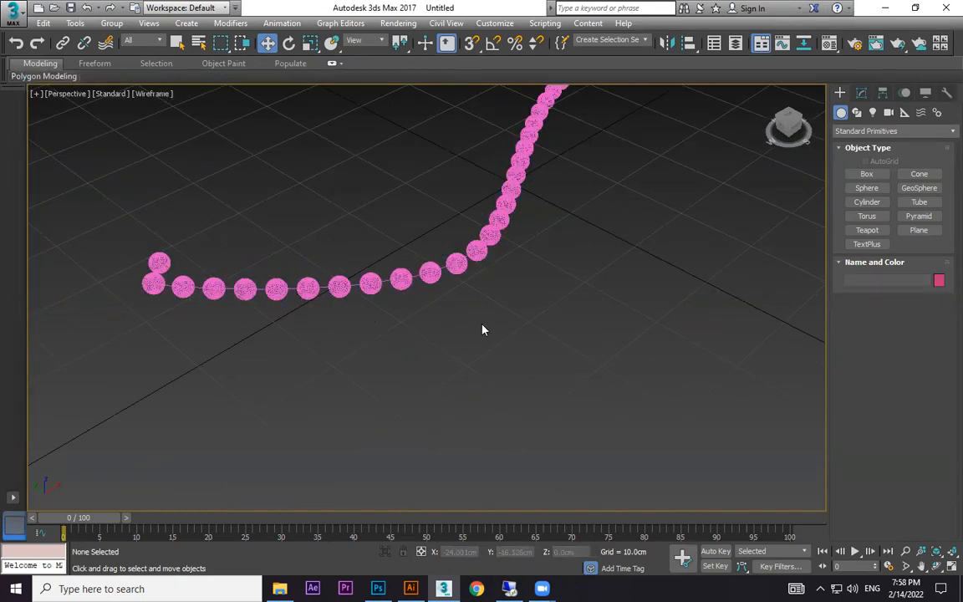
pyautogui.press('F3')
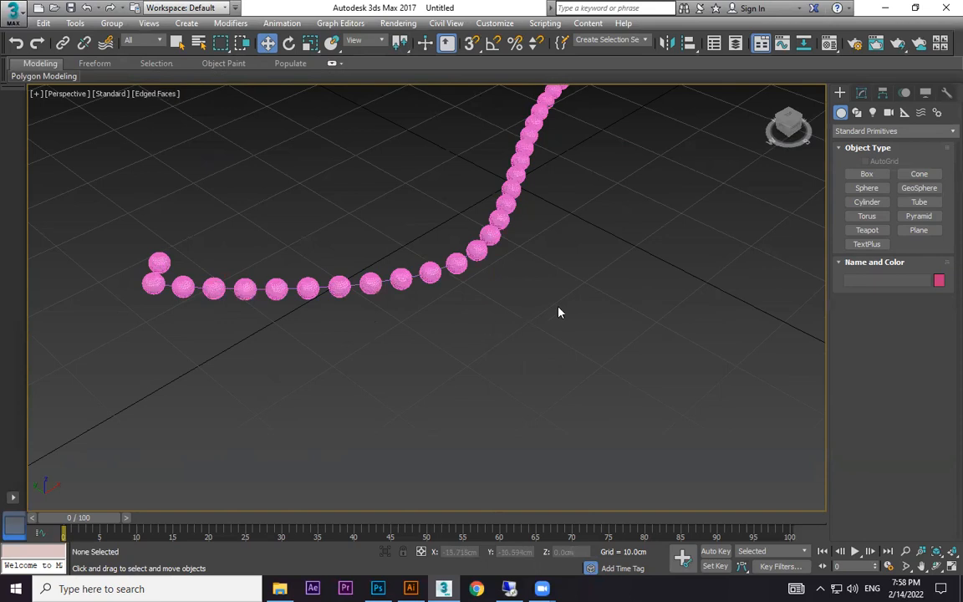
pyautogui.press('F4')
pyautogui.moveTo(559, 312)
pyautogui.keyDown('alt'); pyautogui.mouseDown(button='middle')
pyautogui.moveTo(592, 345)
pyautogui.moveTo(477, 346)
pyautogui.moveTo(523, 340)
pyautogui.mouseUp(button='middle'); pyautogui.keyUp('alt')
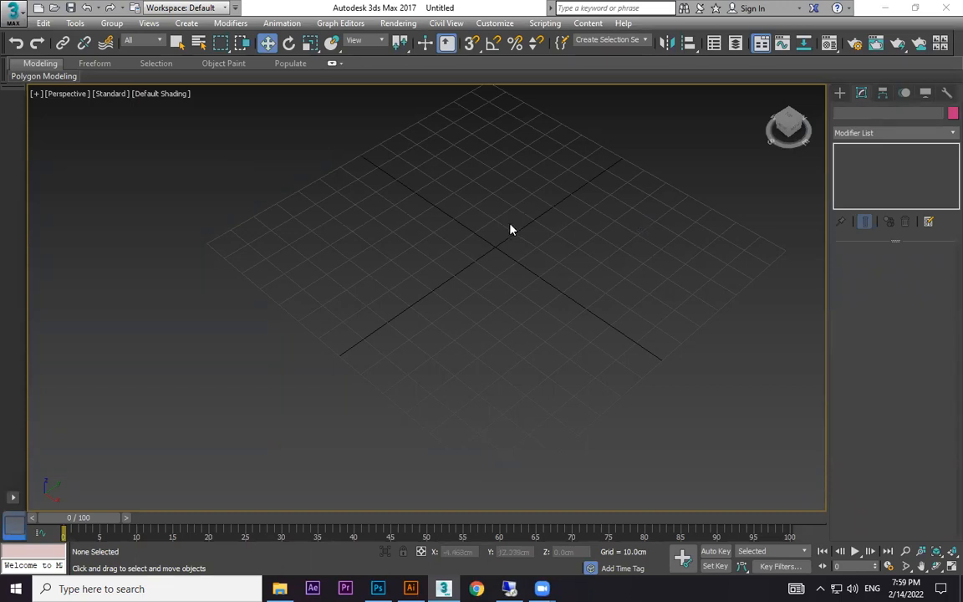
# Create a plane about 121 cm long and 74 cm wide across the middle of the grid.
pyautogui.moveTo(499, 333)
pyautogui.keyDown('alt'); pyautogui.mouseDown(button='middle')
pyautogui.moveTo(517, 305)
pyautogui.moveTo(505, 339)
pyautogui.mouseUp(button='middle'); pyautogui.keyUp('alt')
pyautogui.click(840, 92)
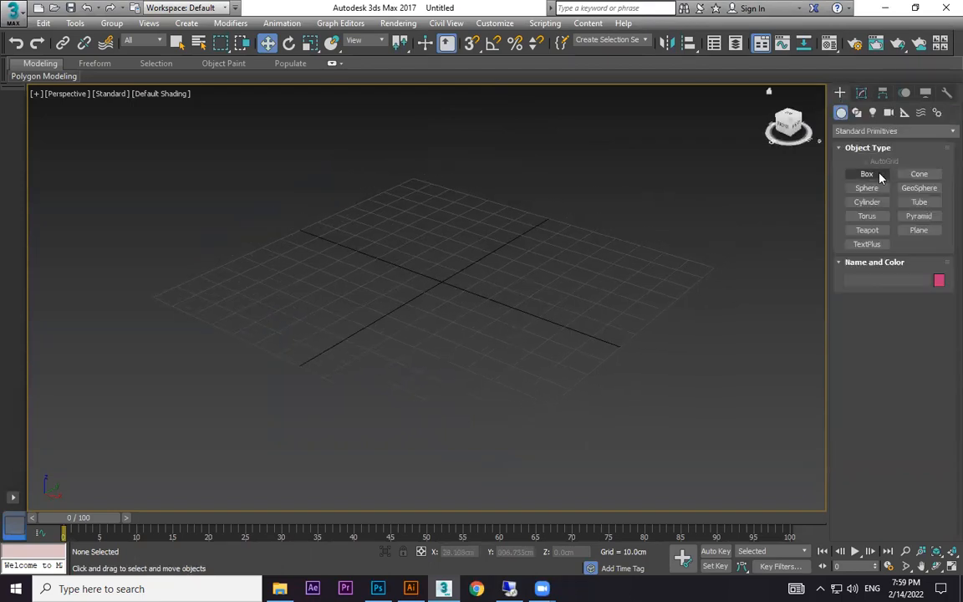
pyautogui.click(858, 114)
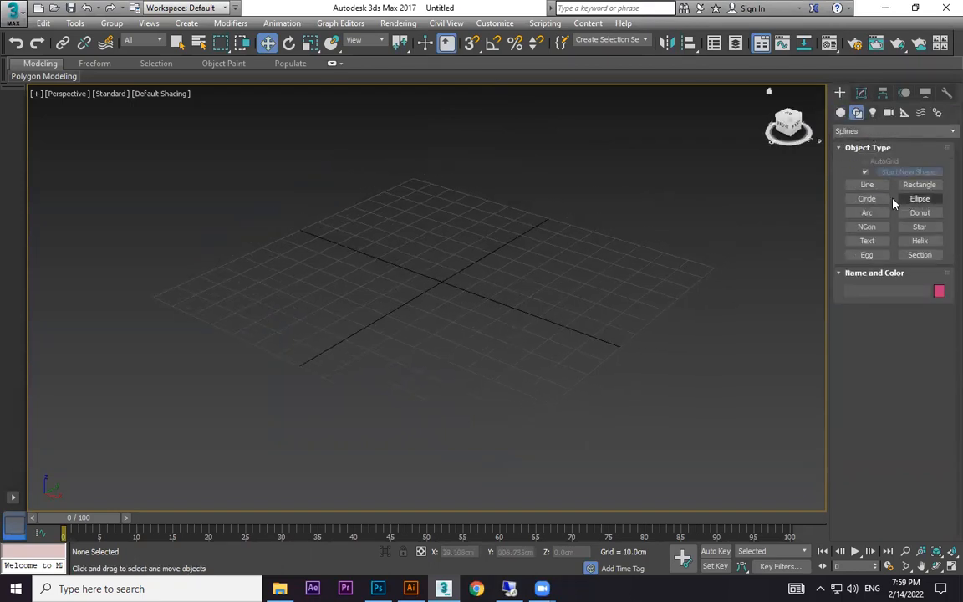
pyautogui.click(843, 113)
pyautogui.click(919, 229)
pyautogui.moveTo(496, 219); pyautogui.dragTo(464, 426)
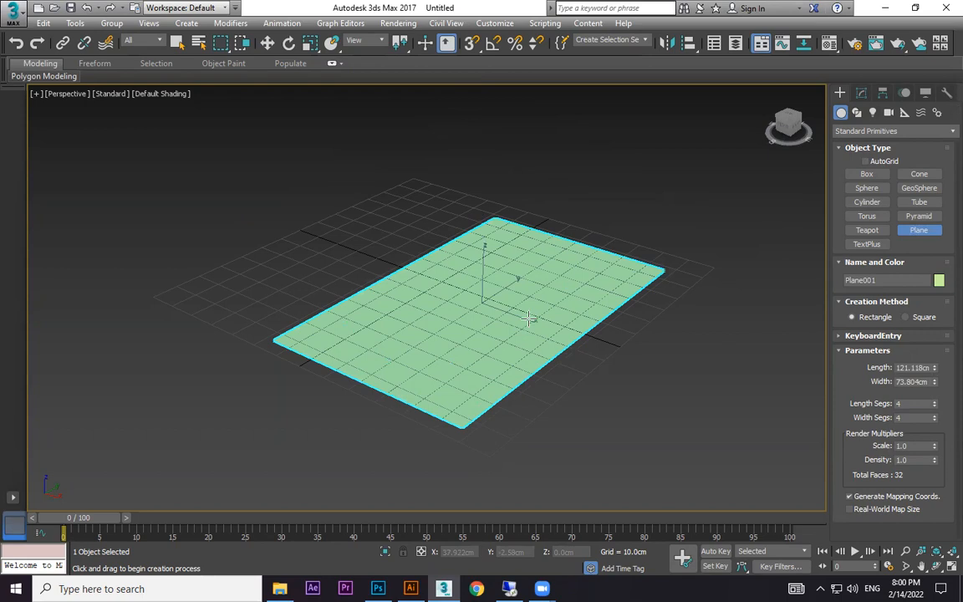
# Display the plane in wireframe and raise its length segments to 119 and its width segments to 208.
pyautogui.press('F3')
pyautogui.press('F3')
pyautogui.press('F3')
pyautogui.moveTo(933, 368); pyautogui.dragTo(933, 252)
pyautogui.hotkey('ctrl', 'z')
pyautogui.moveTo(935, 404); pyautogui.dragTo(942, 316)
pyautogui.scroll(2, 606, 285)
pyautogui.keyDown('alt'); pyautogui.moveTo(606, 285); pyautogui.dragTo(585, 361, button='middle'); pyautogui.keyUp('alt')
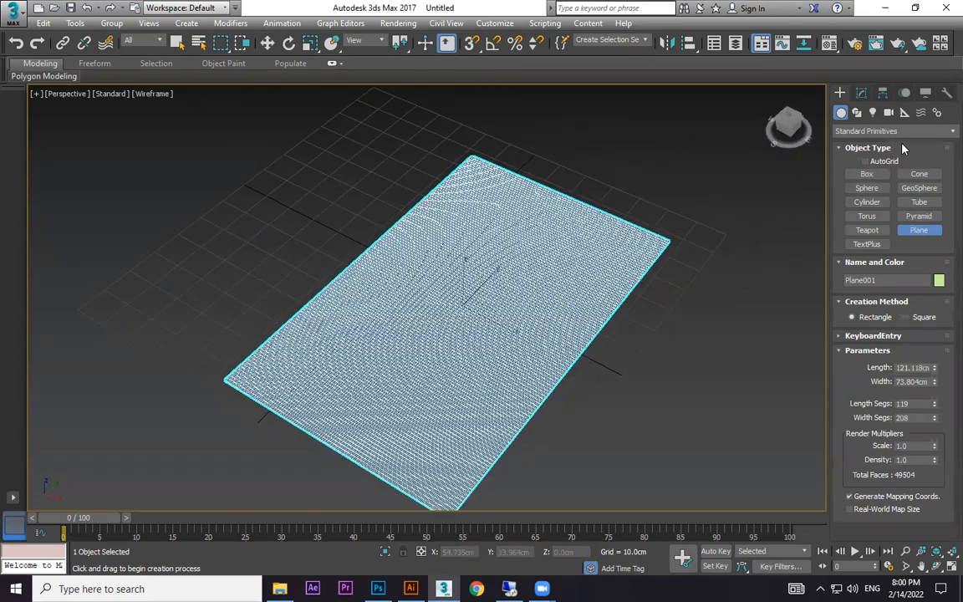
# Add a Noise modifier to the plane.
pyautogui.click(861, 92)
pyautogui.click(944, 134)
pyautogui.scroll(4, 941, 142)
pyautogui.press('n')
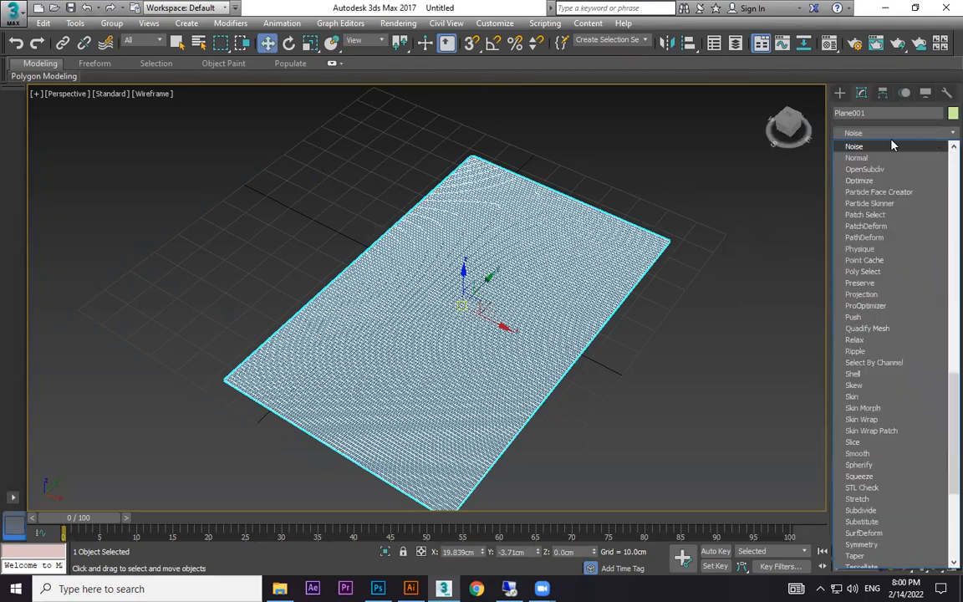
pyautogui.click(884, 144)
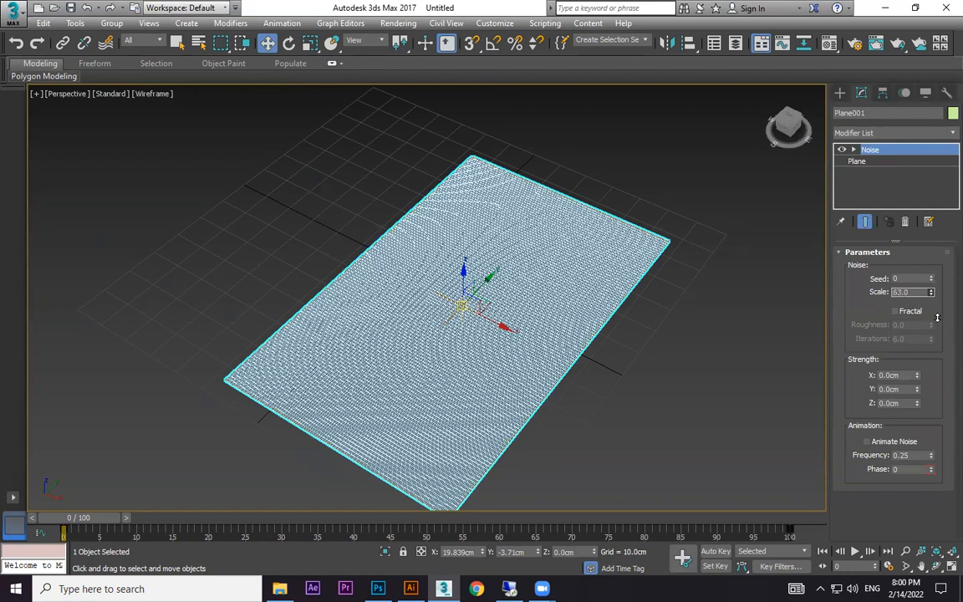
# Set the Noise modifier's Z strength to 47.64 cm and its scale to 3.71, checking the surface in shaded and wireframe display.
pyautogui.moveTo(918, 407); pyautogui.dragTo(225, 50)
pyautogui.moveTo(664, 374)
pyautogui.keyDown('alt'); pyautogui.mouseDown(button='middle')
pyautogui.moveTo(658, 335)
pyautogui.moveTo(665, 367)
pyautogui.mouseUp(button='middle'); pyautogui.keyUp('alt')
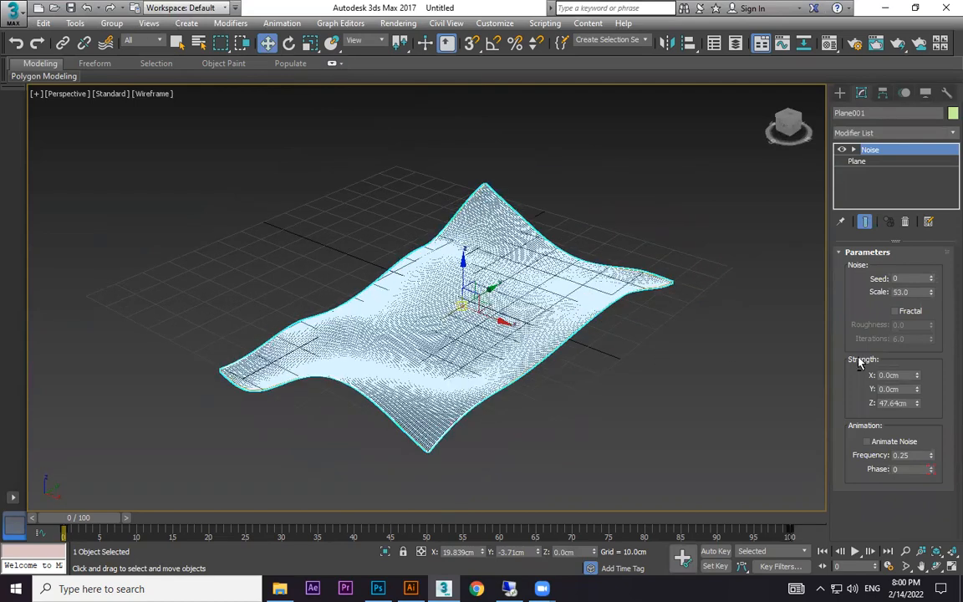
pyautogui.moveTo(930, 292); pyautogui.dragTo(926, 358)
pyautogui.press('F3')
pyautogui.press('F3')
pyautogui.press('F3')
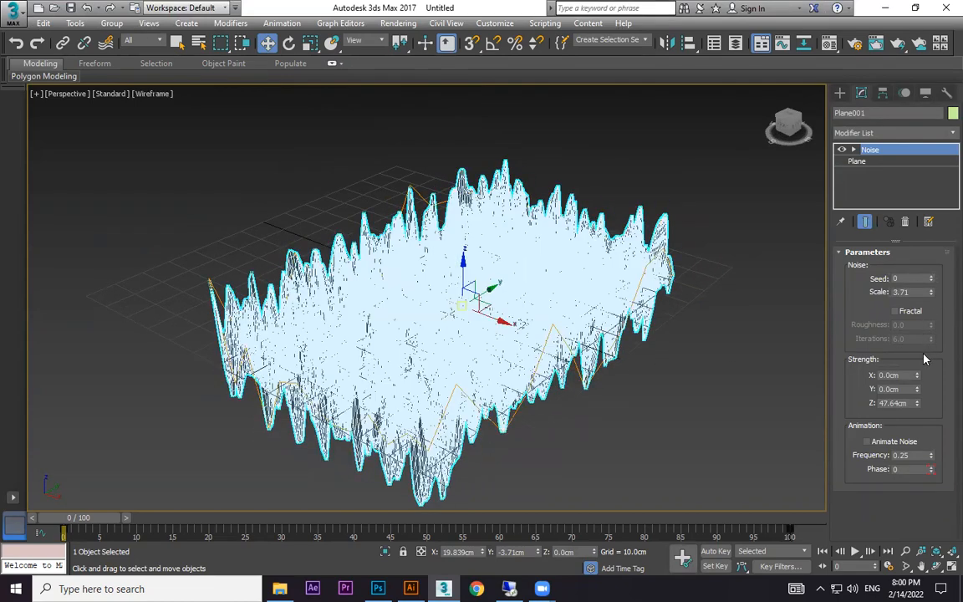
# Reduce the Noise Z strength to 3.811 cm and scale the Noise gizmo along X to stretch the bumps into long folds.
pyautogui.moveTo(916, 404); pyautogui.dragTo(921, 458)
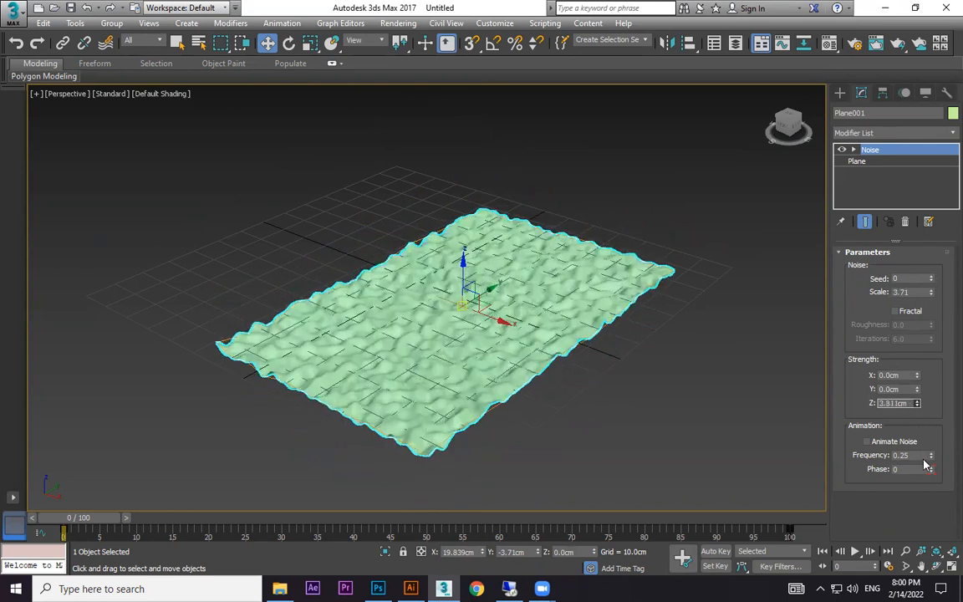
pyautogui.keyDown('alt'); pyautogui.moveTo(583, 328); pyautogui.dragTo(589, 361, button='middle'); pyautogui.keyUp('alt')
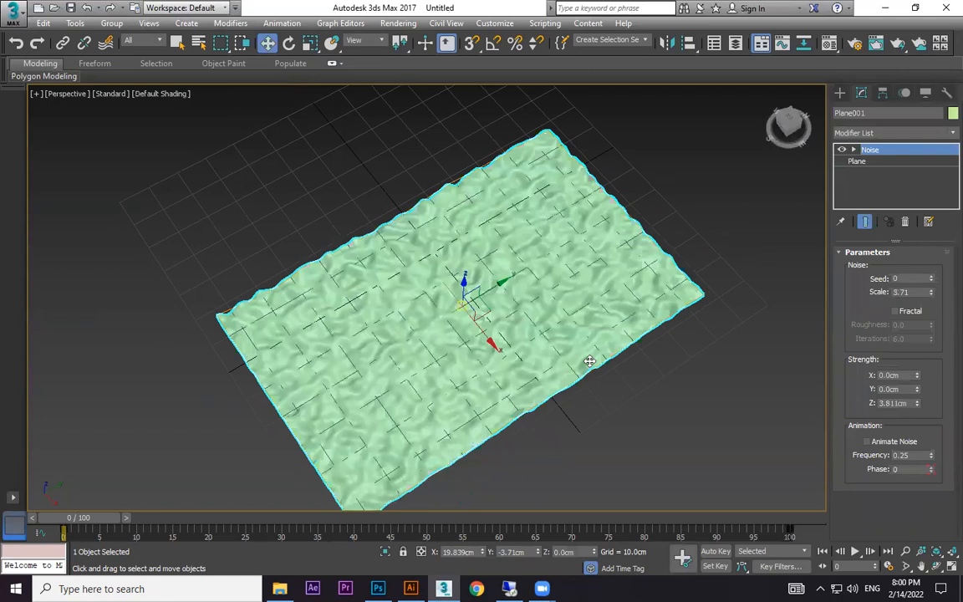
pyautogui.click(853, 150)
pyautogui.click(875, 162)
pyautogui.press('r')
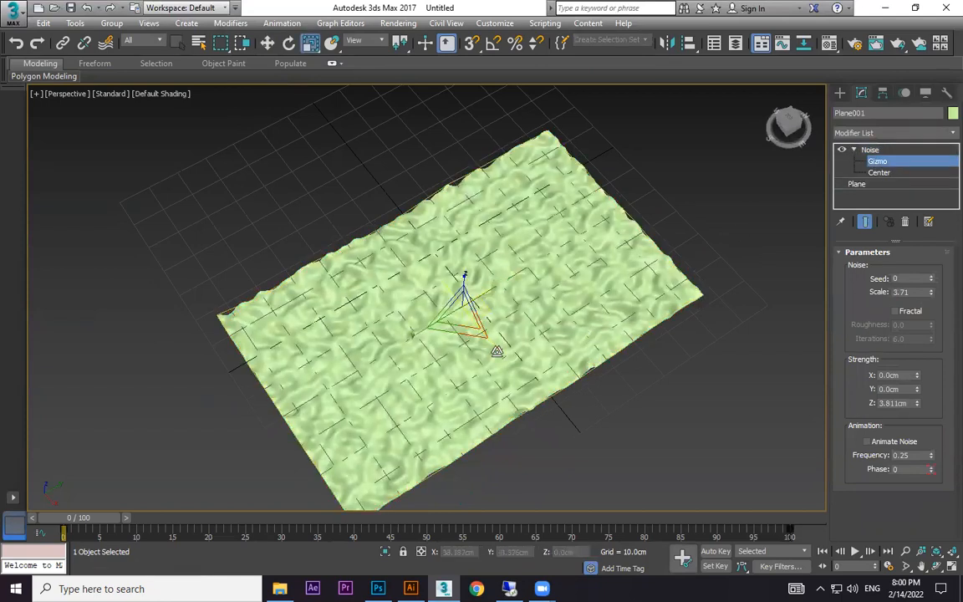
pyautogui.moveTo(508, 360); pyautogui.dragTo(517, 411)
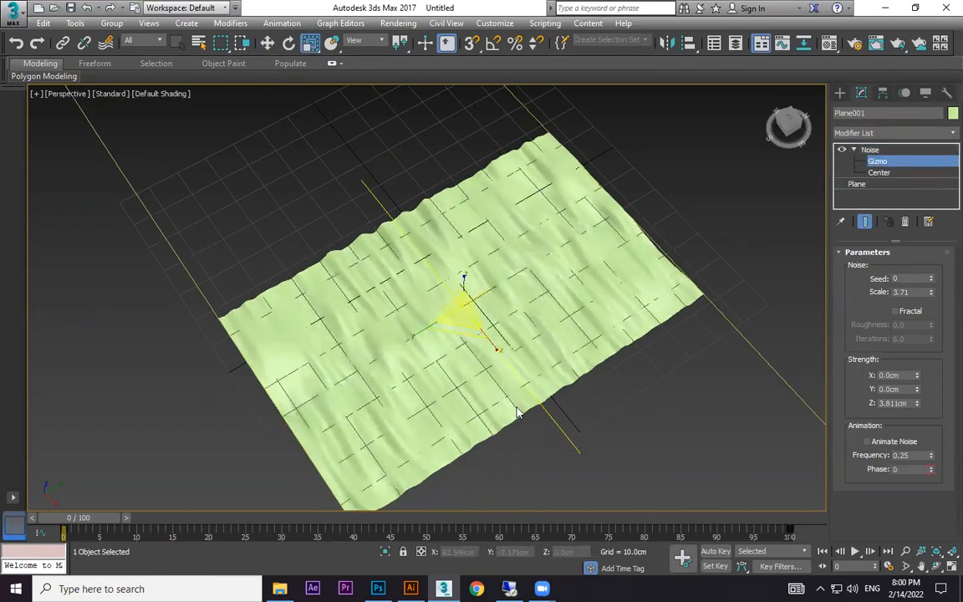
pyautogui.moveTo(423, 330); pyautogui.dragTo(535, 318)
# Set the Noise scale to 3.228 and its Z strength to 4.764 cm.
pyautogui.scroll(3, 535, 319)
pyautogui.keyDown('alt'); pyautogui.moveTo(535, 318); pyautogui.dragTo(539, 275, button='middle'); pyautogui.keyUp('alt')
pyautogui.moveTo(933, 295); pyautogui.dragTo(932, 298)
pyautogui.moveTo(916, 404); pyautogui.dragTo(918, 385)
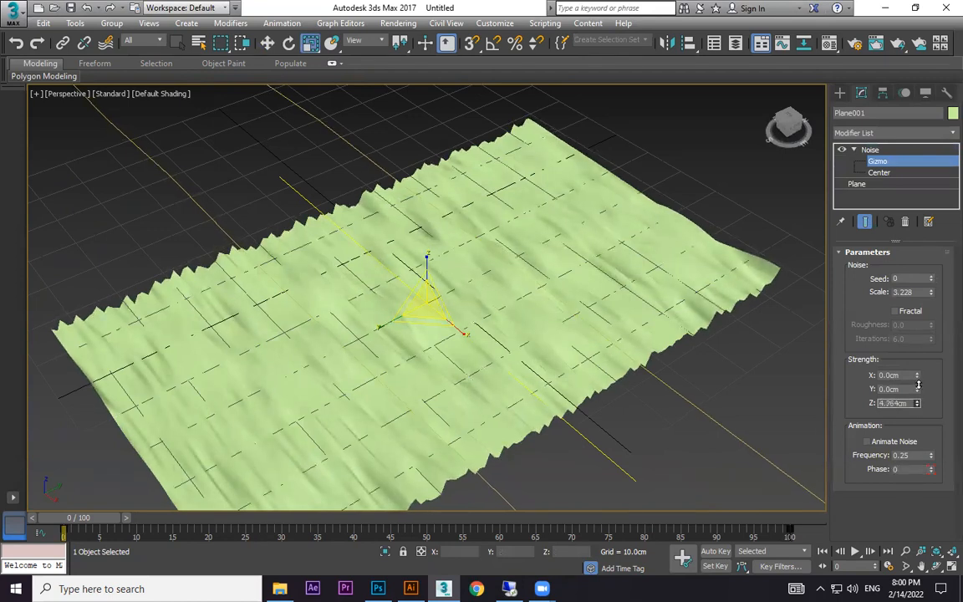
# Set both the length and width segments of the base plane to 150.
pyautogui.click(874, 183)
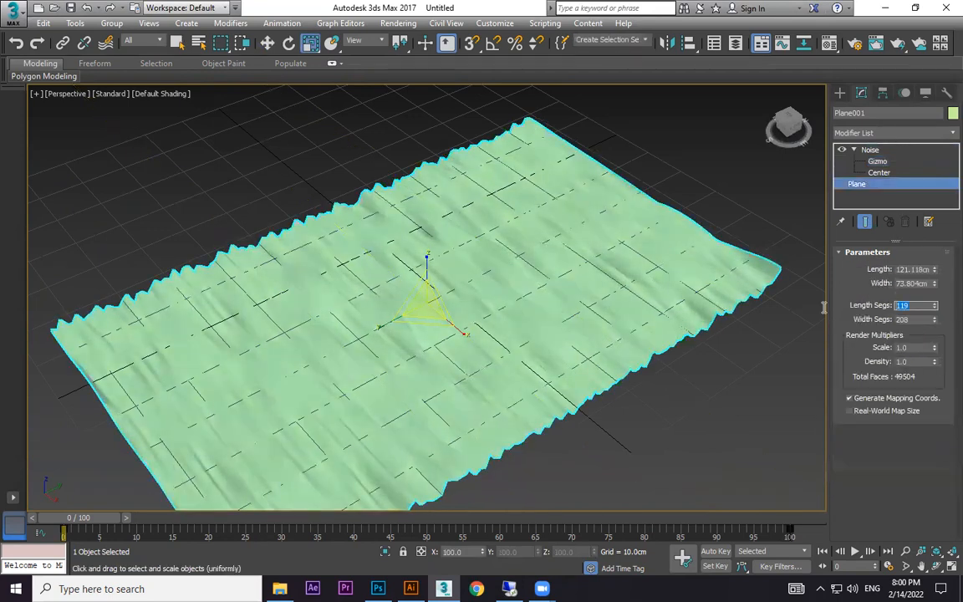
pyautogui.write('150')
pyautogui.press('Tab')
pyautogui.write('1')
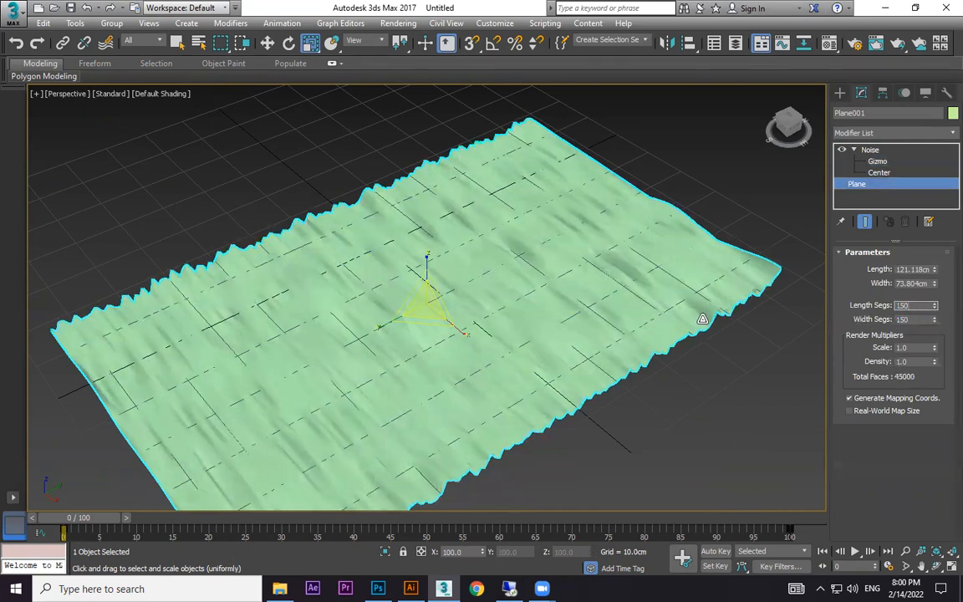
# Raise the Noise modifier's Z strength to 5.097 cm and deselect the plane.
pyautogui.click(875, 150)
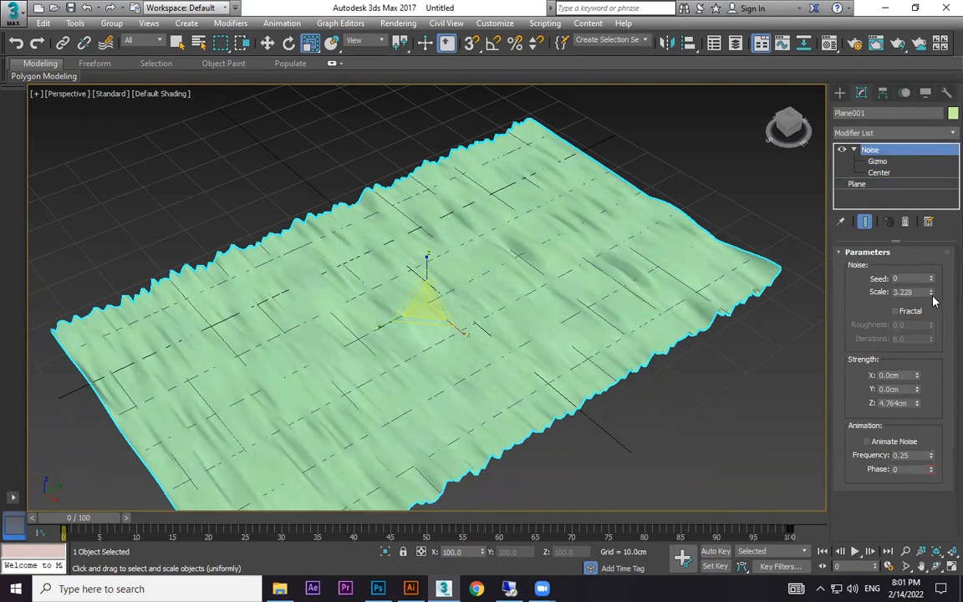
pyautogui.moveTo(932, 292)
pyautogui.mouseDown()
pyautogui.moveTo(932, 311)
pyautogui.moveTo(933, 292)
pyautogui.mouseUp()
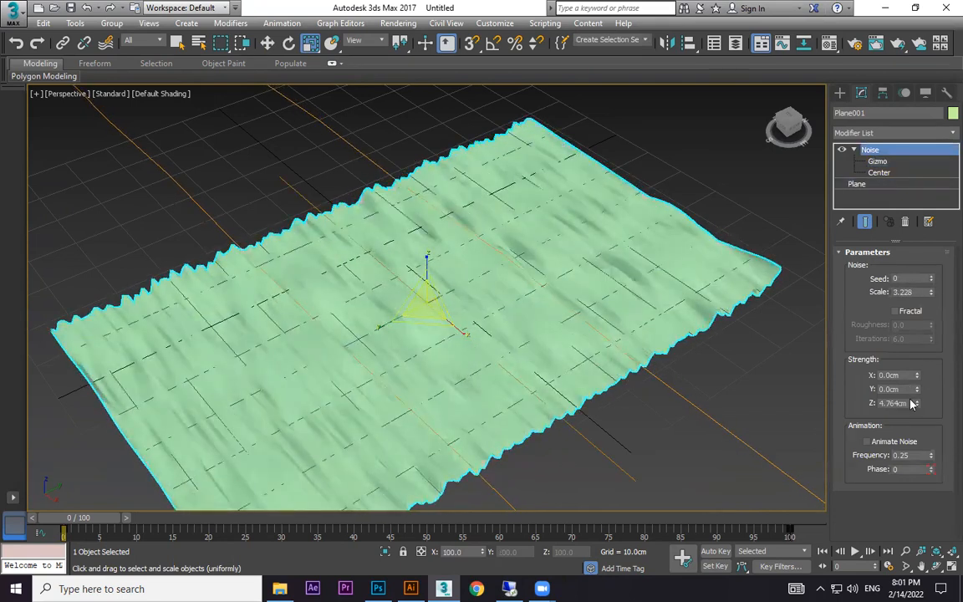
pyautogui.moveTo(916, 414); pyautogui.dragTo(918, 401)
pyautogui.keyDown('alt'); pyautogui.moveTo(652, 354); pyautogui.dragTo(631, 310, button='middle'); pyautogui.keyUp('alt')
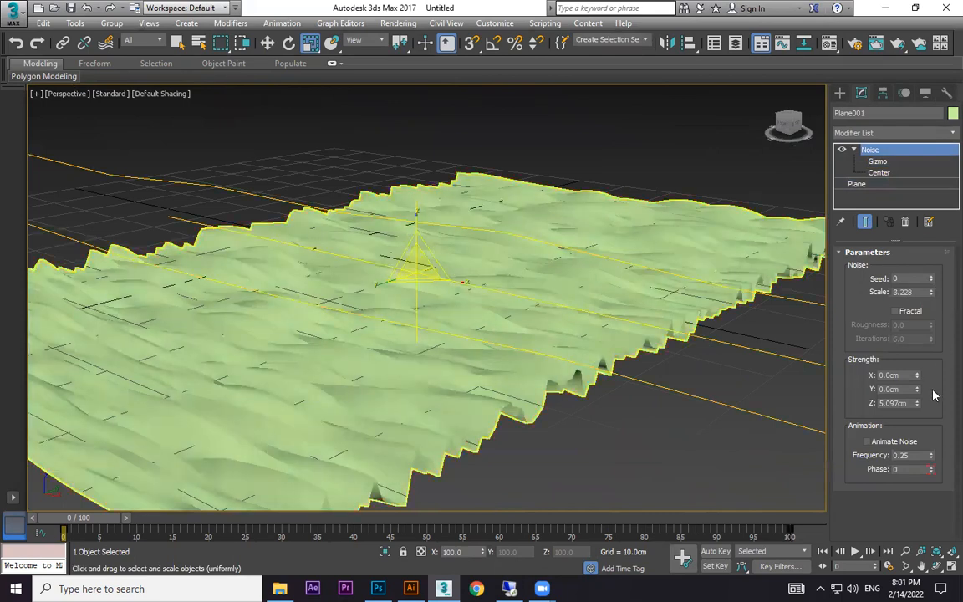
pyautogui.click(840, 93)
pyautogui.click(697, 149)
pyautogui.scroll(-4, 580, 256)
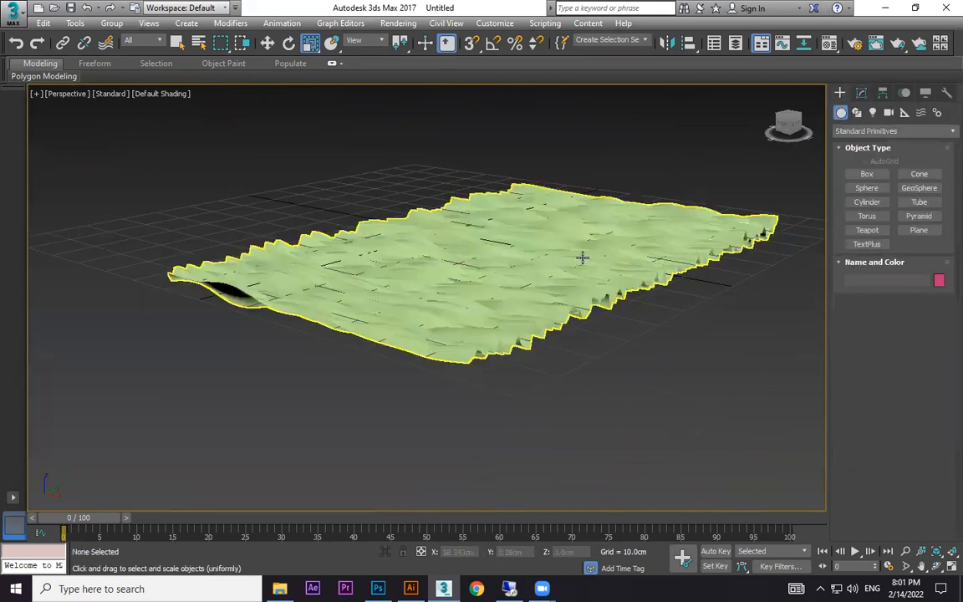
# Try to rotate the rippled plane upright about its Y axis without angle snap.
pyautogui.keyDown('alt'); pyautogui.moveTo(580, 255); pyautogui.dragTo(580, 299, button='middle'); pyautogui.keyUp('alt')
pyautogui.click(578, 289)
pyautogui.scroll(-3, 578, 276)
pyautogui.press('e')
pyautogui.moveTo(577, 282); pyautogui.dragTo(593, 364)
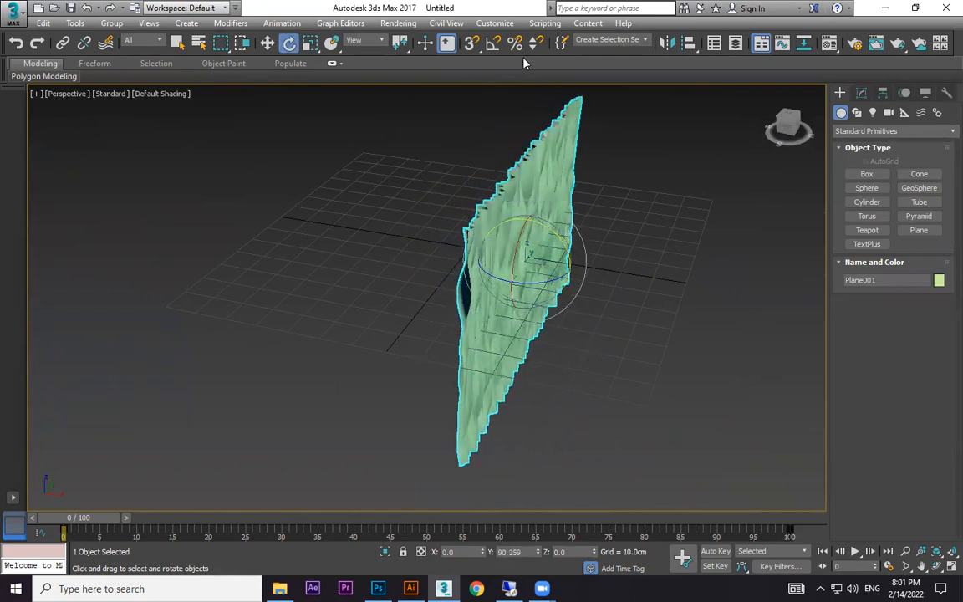
pyautogui.hotkey('ctrl', 'z')
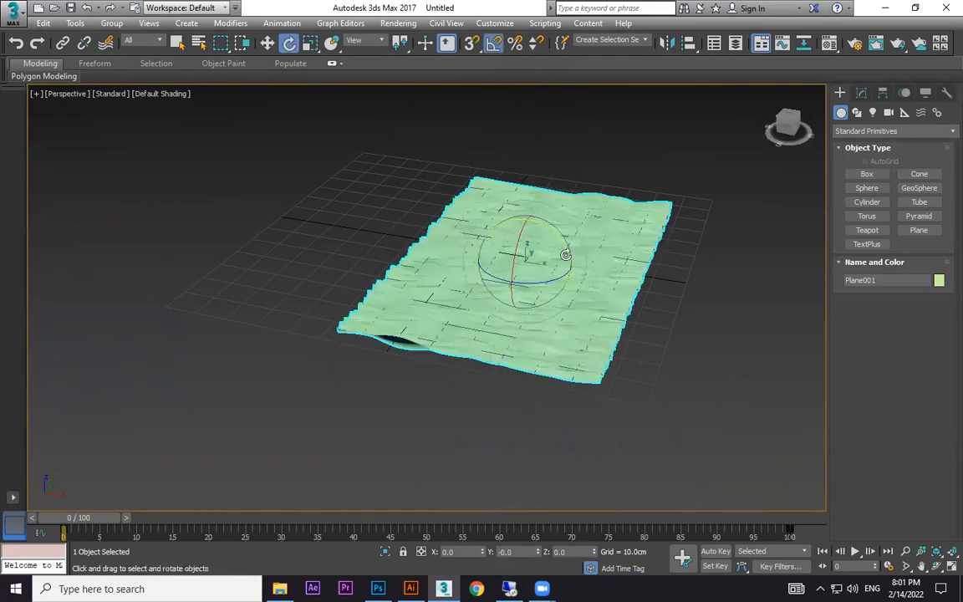
# Rotate the plane 90 degrees upright about Y with angle snap on, and raise it along Z above the grid.
pyautogui.moveTo(565, 255); pyautogui.dragTo(578, 282)
pyautogui.keyDown('alt'); pyautogui.moveTo(578, 284); pyautogui.dragTo(513, 240, button='middle'); pyautogui.keyUp('alt')
pyautogui.press('w')
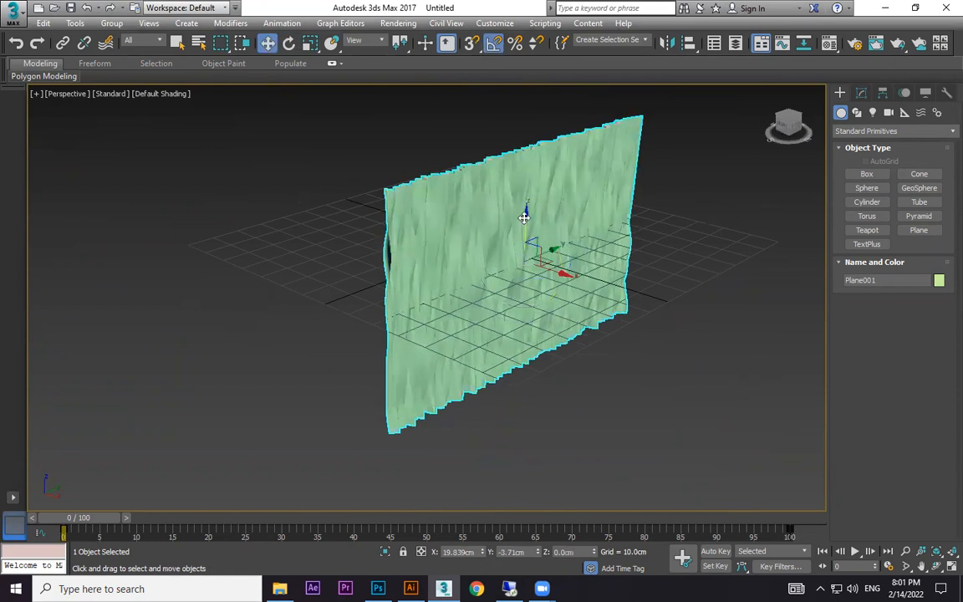
pyautogui.moveTo(525, 216); pyautogui.dragTo(530, 101)
# Copy the upright plane above the original and scale the copy uniformly down to about 53 percent.
pyautogui.moveTo(602, 162); pyautogui.dragTo(633, 274, button='middle')
pyautogui.moveTo(600, 271)
pyautogui.mouseDown()
pyautogui.moveTo(418, 209)
pyautogui.moveTo(476, 254)
pyautogui.moveTo(465, 115)
pyautogui.mouseUp()
pyautogui.click(483, 349)
pyautogui.scroll(-3, 501, 232)
pyautogui.moveTo(461, 223); pyautogui.dragTo(481, 288, button='middle')
pyautogui.press('r')
pyautogui.moveTo(452, 260); pyautogui.dragTo(458, 289)
# Rotate the small copy so its folds run horizontally and scale its height down to 36 percent.
pyautogui.scroll(3, 461, 269)
pyautogui.press('e')
pyautogui.moveTo(431, 236); pyautogui.dragTo(425, 291)
pyautogui.press('r')
pyautogui.moveTo(454, 209); pyautogui.dragTo(459, 287)
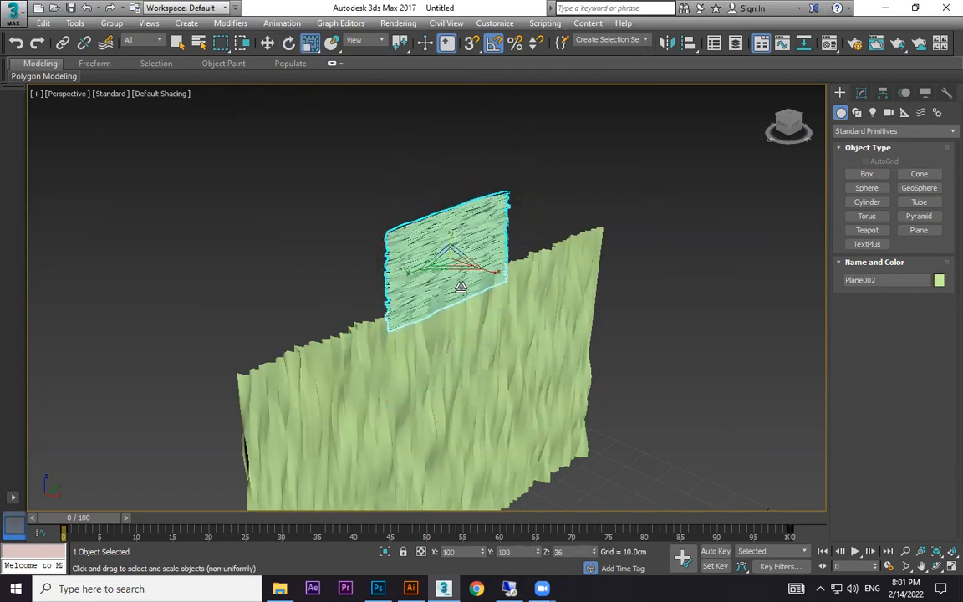
# Move the small copy up clear of the large plane and flatten its fold depth to a Z scale of about 24 percent.
pyautogui.press('w')
pyautogui.moveTo(452, 209); pyautogui.dragTo(449, 168)
pyautogui.click(553, 195)
pyautogui.scroll(4, 553, 195)
pyautogui.keyDown('alt'); pyautogui.moveTo(547, 221); pyautogui.dragTo(516, 241, button='middle'); pyautogui.keyUp('alt')
pyautogui.click(446, 245)
pyautogui.keyDown('alt'); pyautogui.moveTo(445, 248); pyautogui.dragTo(479, 264, button='middle'); pyautogui.keyUp('alt')
pyautogui.press('r')
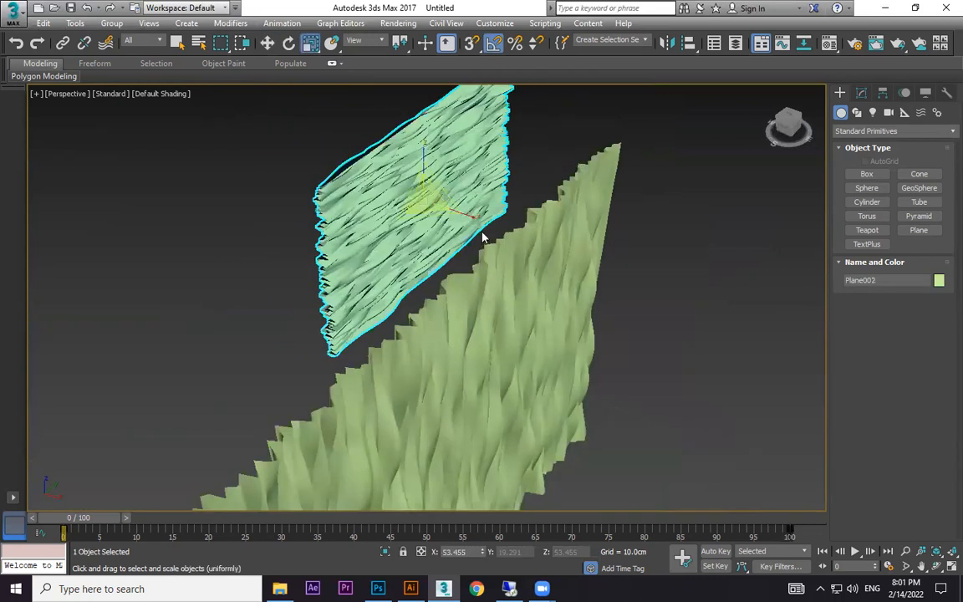
pyautogui.moveTo(422, 196); pyautogui.dragTo(422, 219)
# Scale down the fold depth of the large upright plane to make its ripples shallower.
pyautogui.click(512, 368)
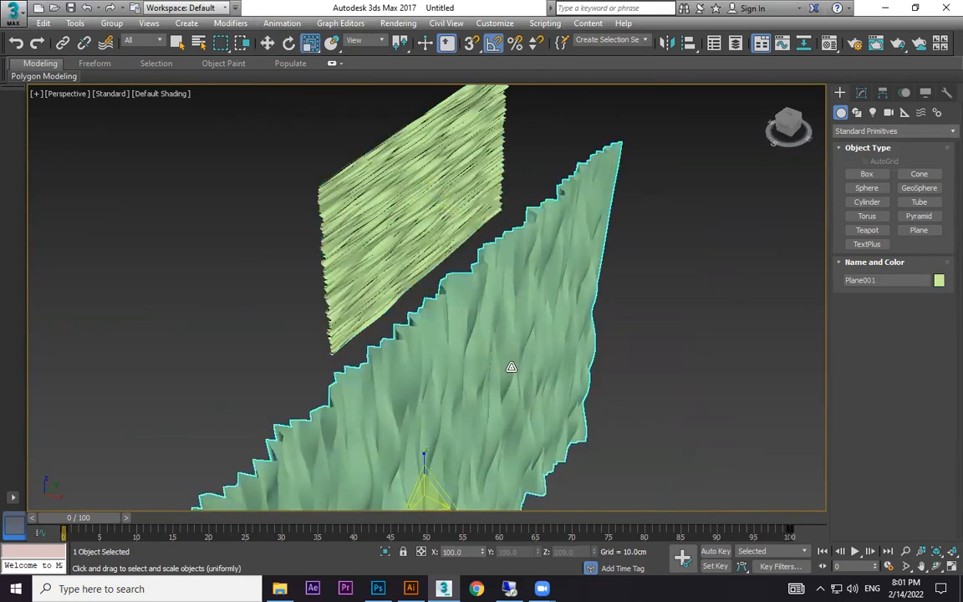
pyautogui.scroll(-3, 462, 428)
pyautogui.keyDown('alt'); pyautogui.moveTo(462, 427); pyautogui.dragTo(503, 412, button='middle'); pyautogui.keyUp('alt')
pyautogui.moveTo(504, 415); pyautogui.dragTo(480, 407)
pyautogui.click(584, 393)
pyautogui.keyDown('alt'); pyautogui.moveTo(584, 393); pyautogui.dragTo(508, 359, button='middle'); pyautogui.keyUp('alt')
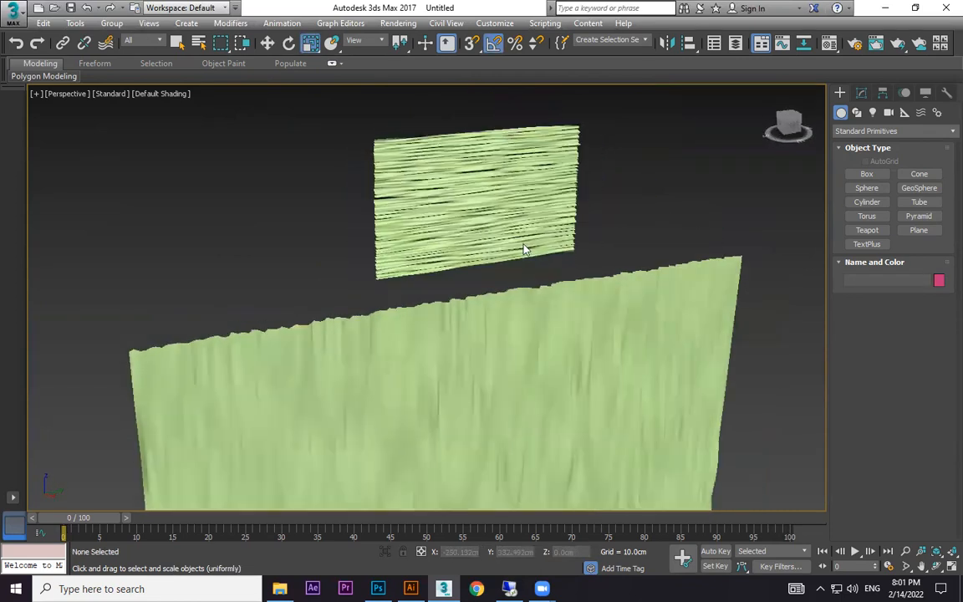
# Add an FFD 4x4x4 modifier to the small copy and activate its control points.
pyautogui.click(522, 237)
pyautogui.scroll(3, 521, 229)
pyautogui.scroll(1, 520, 228)
pyautogui.click(861, 92)
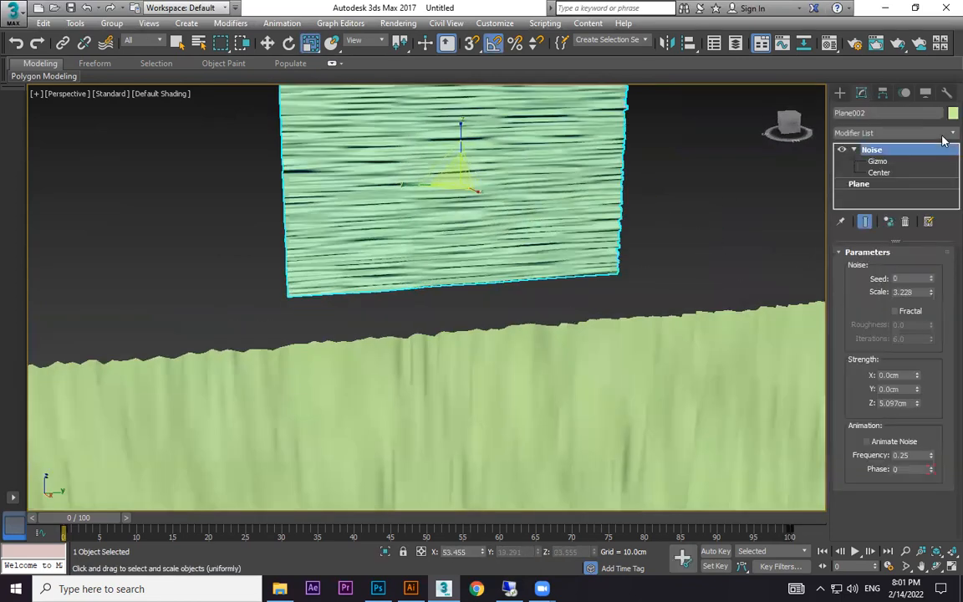
pyautogui.click(943, 135)
pyautogui.press('f')
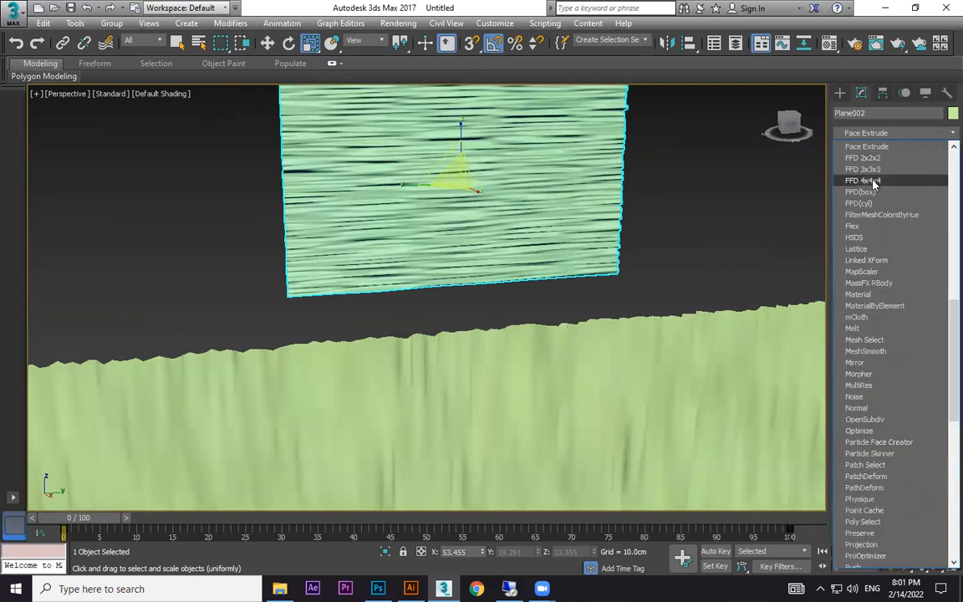
pyautogui.click(865, 180)
pyautogui.click(853, 149)
pyautogui.click(890, 161)
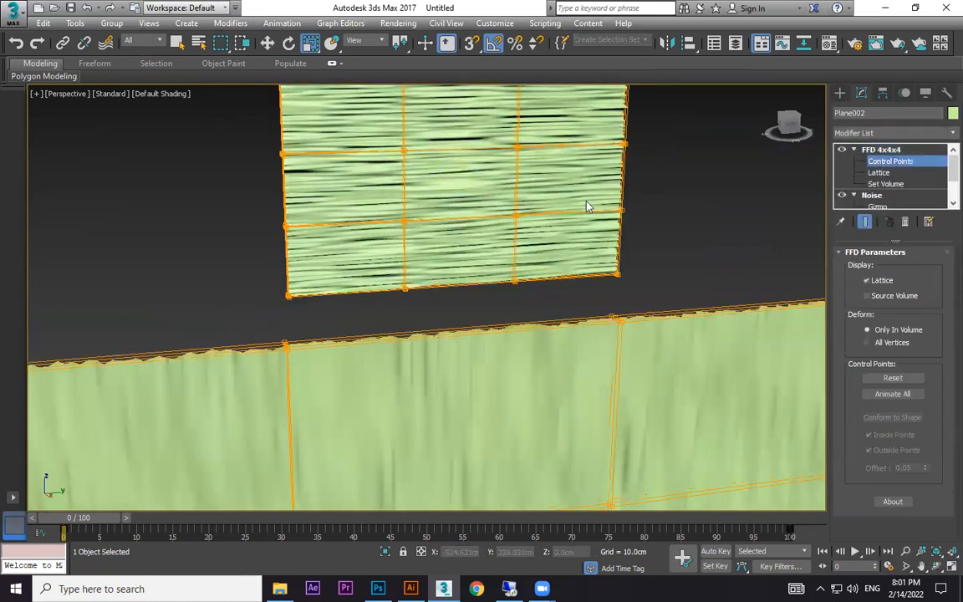
# Try to scale the lattice control points along both sides of the small copy vertically.
pyautogui.scroll(3, 585, 207)
pyautogui.scroll(-3, 615, 287)
pyautogui.moveTo(613, 394); pyautogui.dragTo(612, 395)
pyautogui.keyDown('ctrl'); pyautogui.moveTo(225, 114); pyautogui.dragTo(324, 417); pyautogui.keyUp('ctrl')
pyautogui.moveTo(467, 221); pyautogui.dragTo(480, 336)
pyautogui.hotkey('ctrl', 'z')
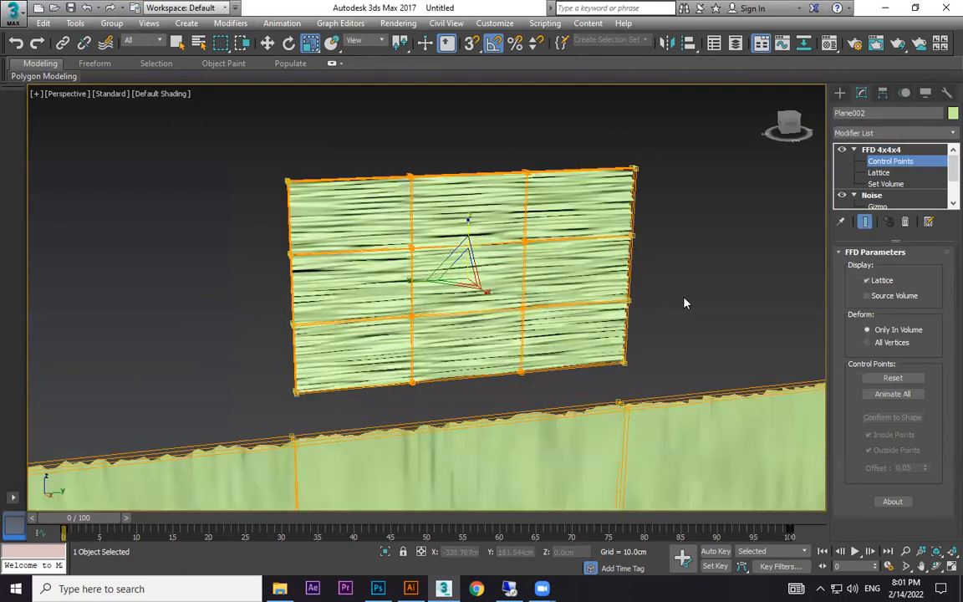
# Leave control point editing and delete the small copy.
pyautogui.scroll(-2, 690, 284)
pyautogui.click(839, 94)
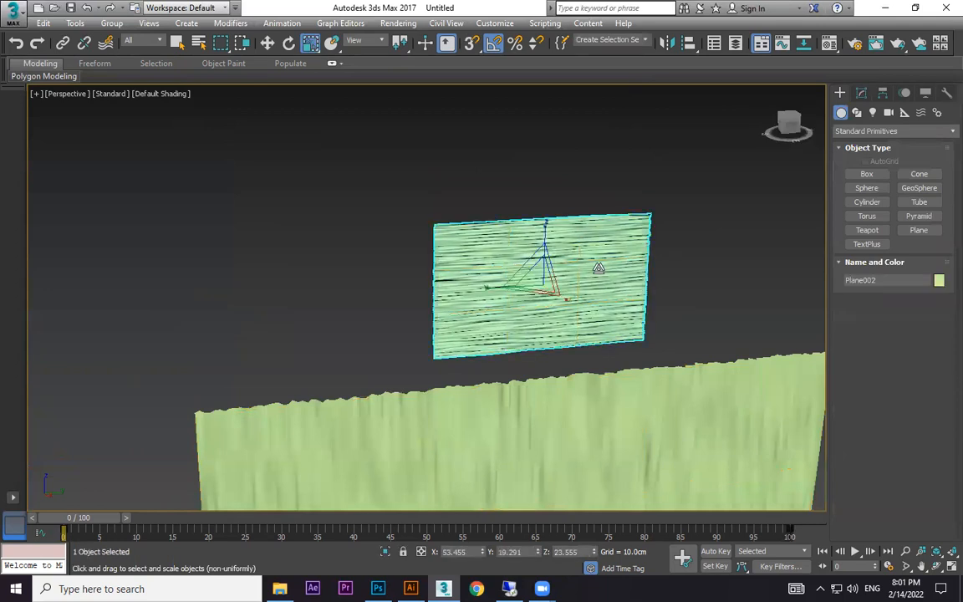
pyautogui.press('Delete')
# Clone the large plane straight up along Z as one independent copy above the original.
pyautogui.click(554, 402)
pyautogui.scroll(-3, 554, 402)
pyautogui.hotkey('alt', 'a')
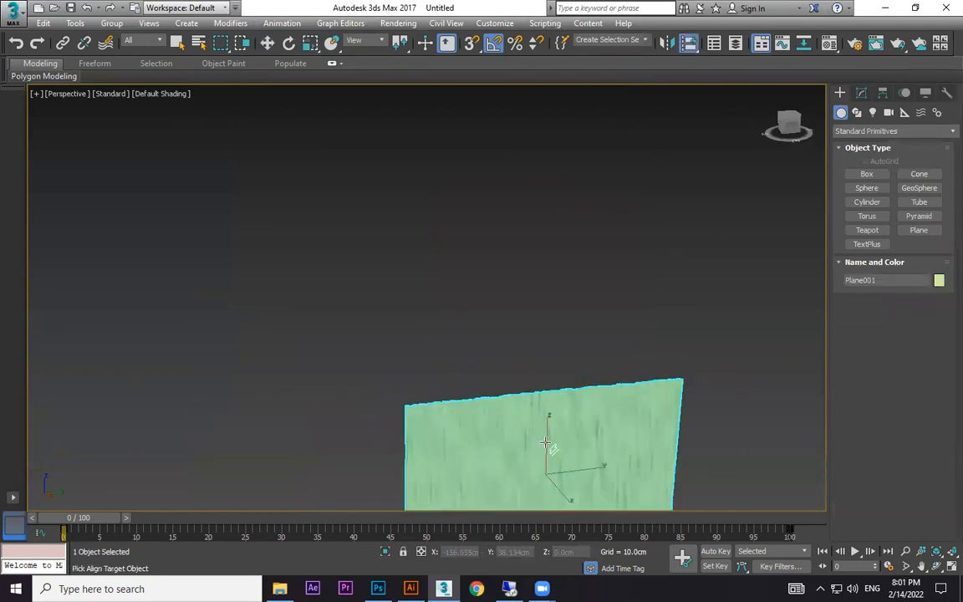
pyautogui.press('w')
pyautogui.keyDown('shift'); pyautogui.moveTo(547, 431); pyautogui.dragTo(551, 242); pyautogui.keyUp('shift')
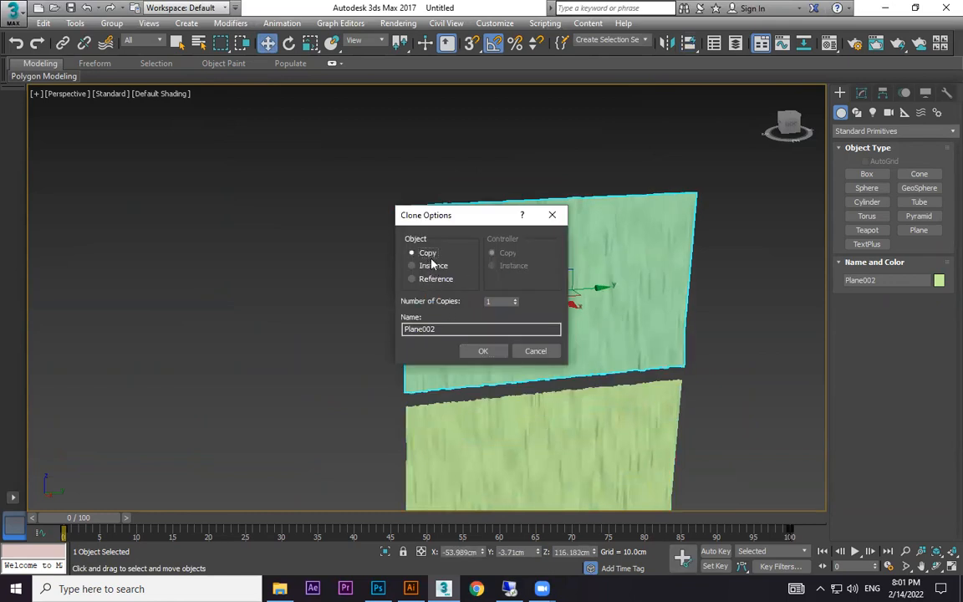
pyautogui.click(483, 351)
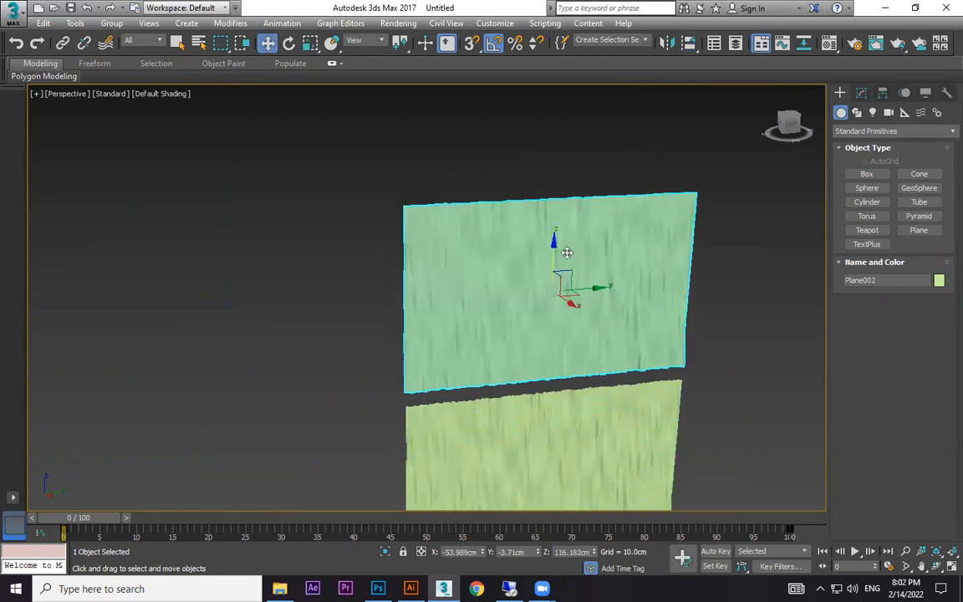
# Rotate the upper plane so its folds run horizontally and scale its height down to about 28 percent.
pyautogui.press('e')
pyautogui.moveTo(549, 240); pyautogui.dragTo(570, 331)
pyautogui.press('r')
pyautogui.scroll(4, 580, 288)
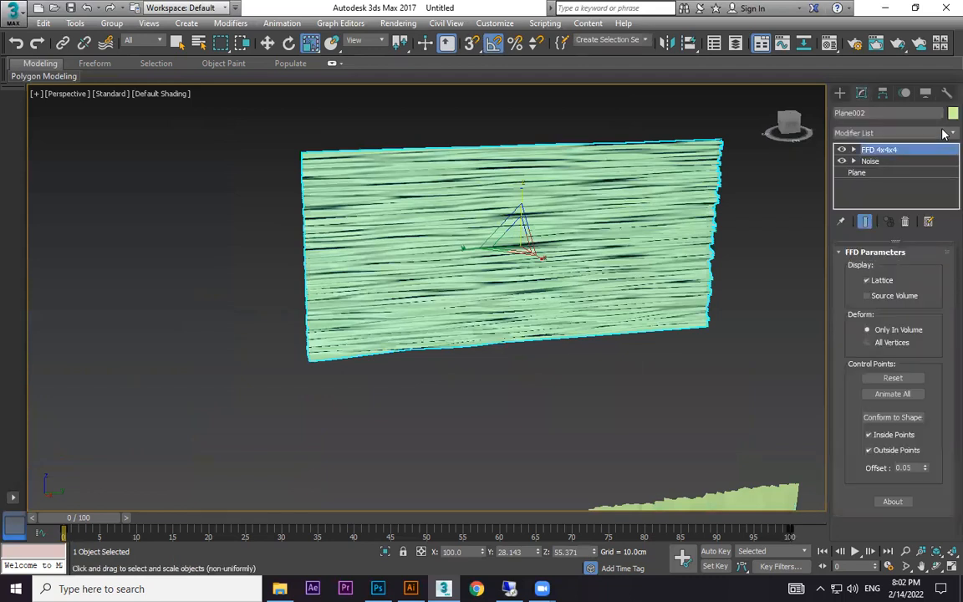
# Give the upper plane a single FFD 4x4x4 modifier, removing the duplicate, and activate its control points.
pyautogui.click(944, 133)
pyautogui.press('f')
pyautogui.click(864, 182)
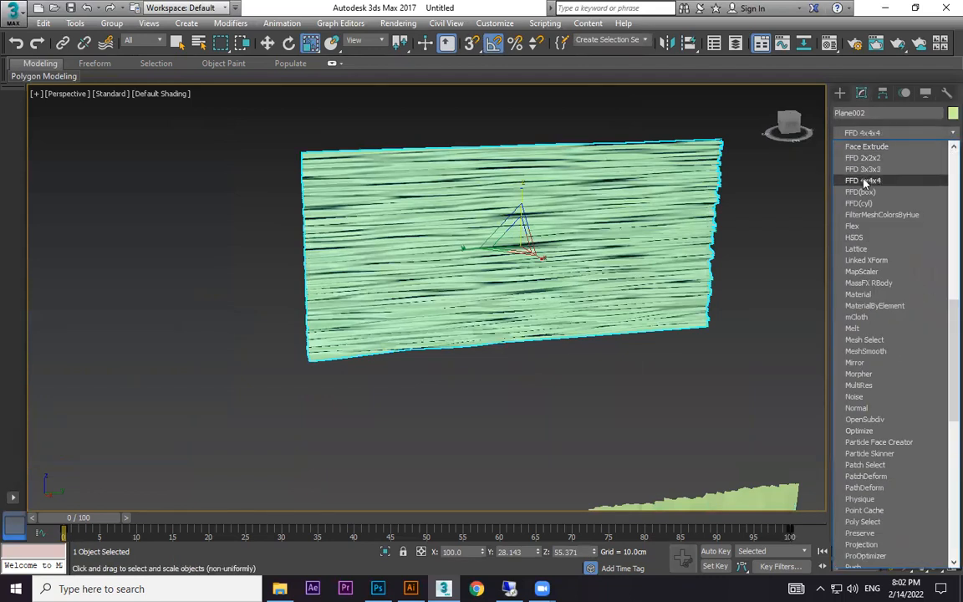
pyautogui.rightClick(885, 153)
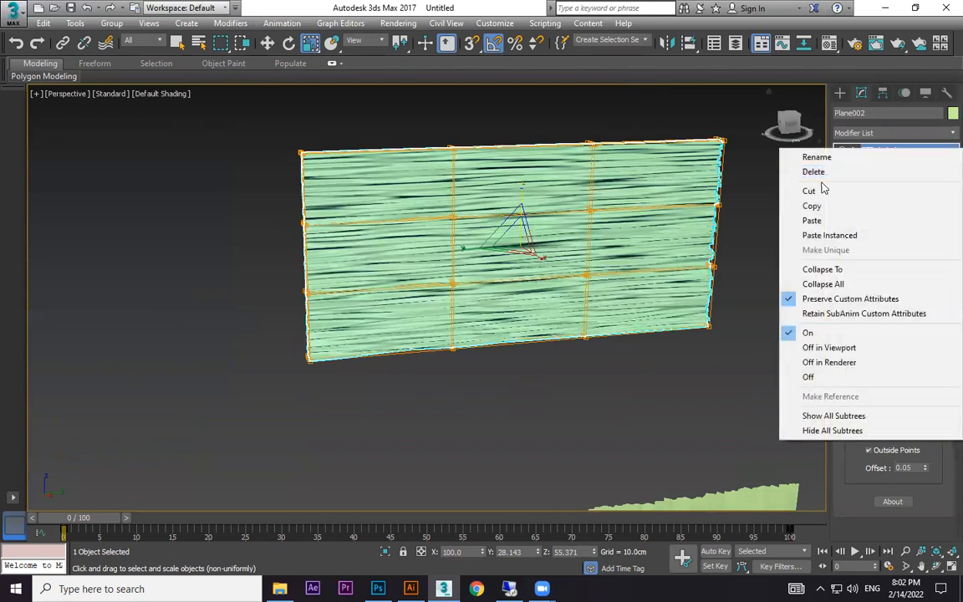
pyautogui.click(817, 172)
pyautogui.click(887, 162)
# Select the lattice control points along both side edges and scale them vertically to pinch each side to a point.
pyautogui.moveTo(748, 114); pyautogui.dragTo(700, 331)
pyautogui.keyDown('ctrl'); pyautogui.moveTo(353, 407); pyautogui.dragTo(354, 407); pyautogui.keyUp('ctrl')
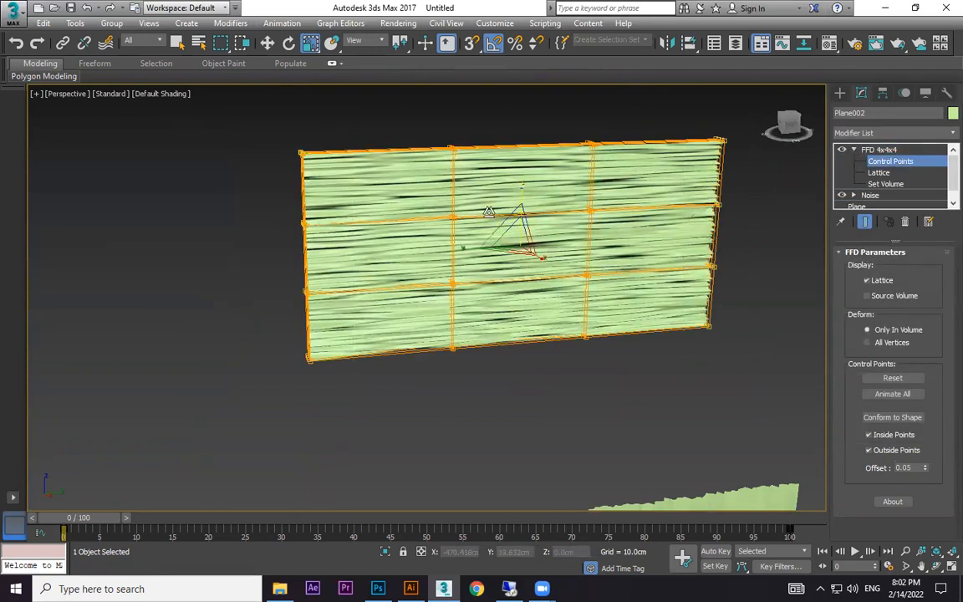
pyautogui.moveTo(523, 193); pyautogui.dragTo(536, 395)
pyautogui.hotkey('ctrl', 'z')
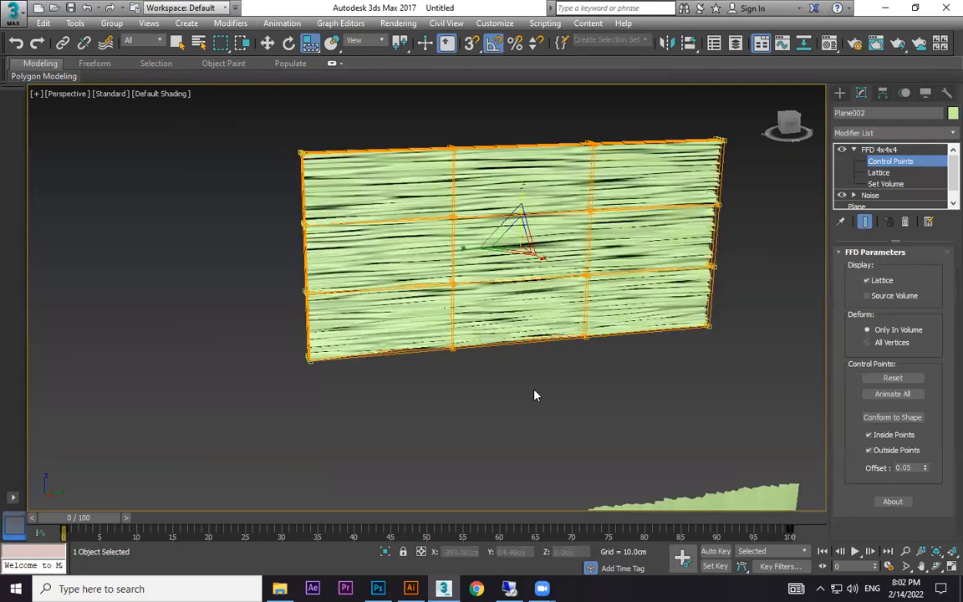
pyautogui.moveTo(523, 216); pyautogui.dragTo(564, 30)
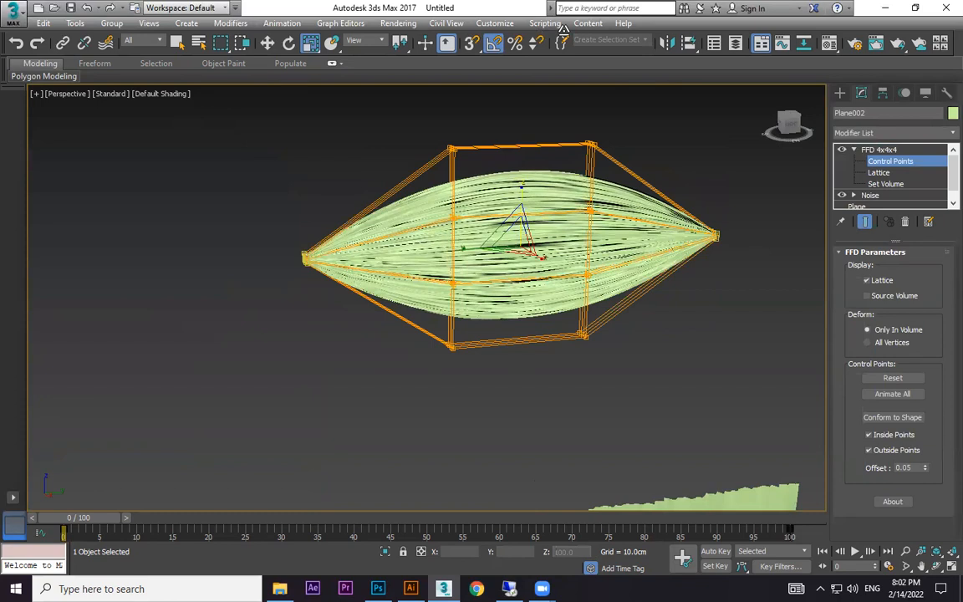
# Raise the pinched side control points about 18 cm to form a hanging swag, and finish editing the lattice.
pyautogui.press('w')
pyautogui.moveTo(518, 227); pyautogui.dragTo(542, 132)
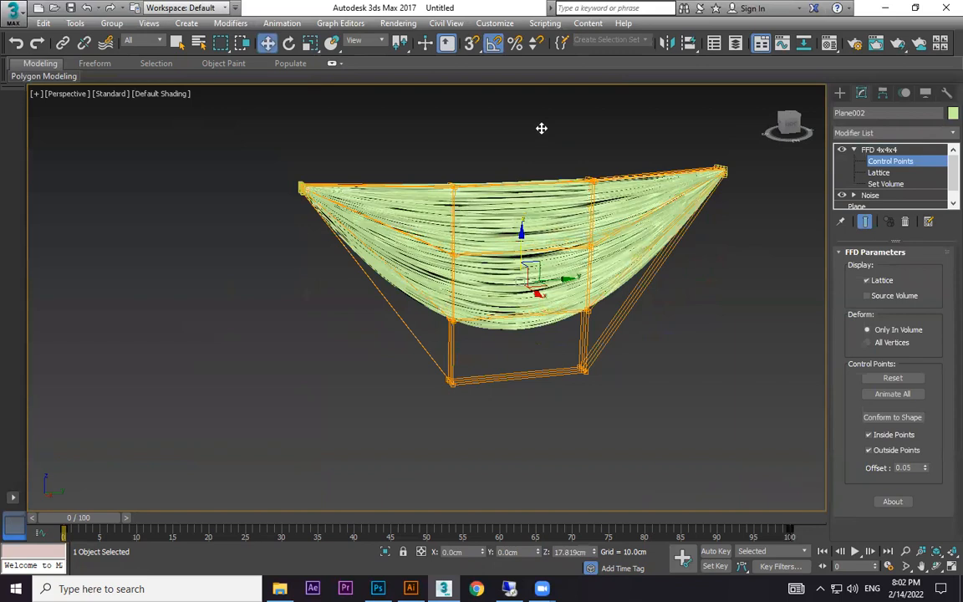
pyautogui.scroll(-3, 651, 172)
pyautogui.click(839, 92)
pyautogui.click(673, 255)
# Move the swag down along Z to about 58 cm so it overlaps the upper edge of the large plane.
pyautogui.click(596, 242)
pyautogui.keyDown('alt'); pyautogui.moveTo(596, 241); pyautogui.dragTo(656, 244, button='middle'); pyautogui.keyUp('alt')
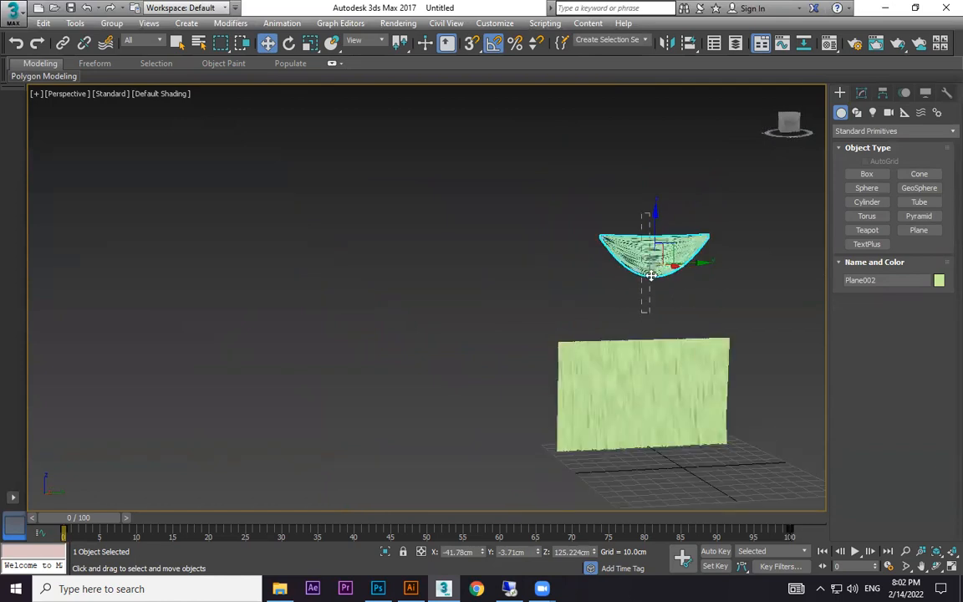
pyautogui.moveTo(651, 219); pyautogui.dragTo(648, 319)
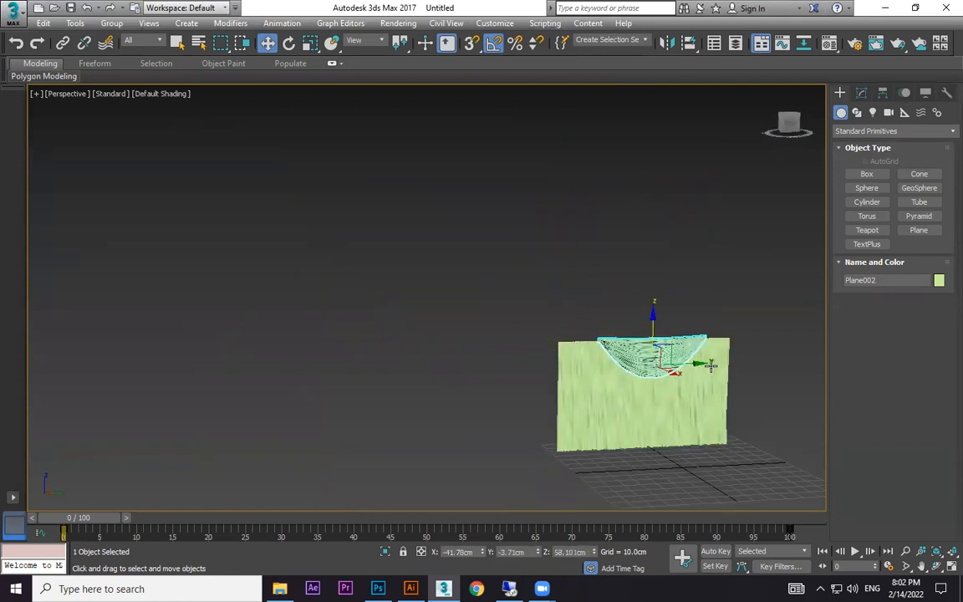
# Scale the swag down uniformly to about 63 percent of its size.
pyautogui.scroll(3, 623, 348)
pyautogui.press('t')
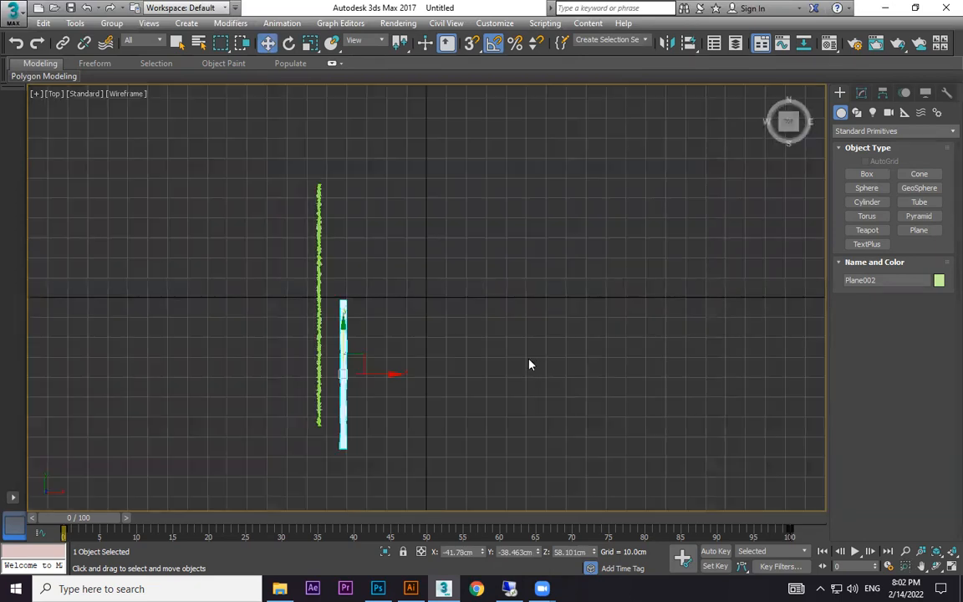
pyautogui.press('p')
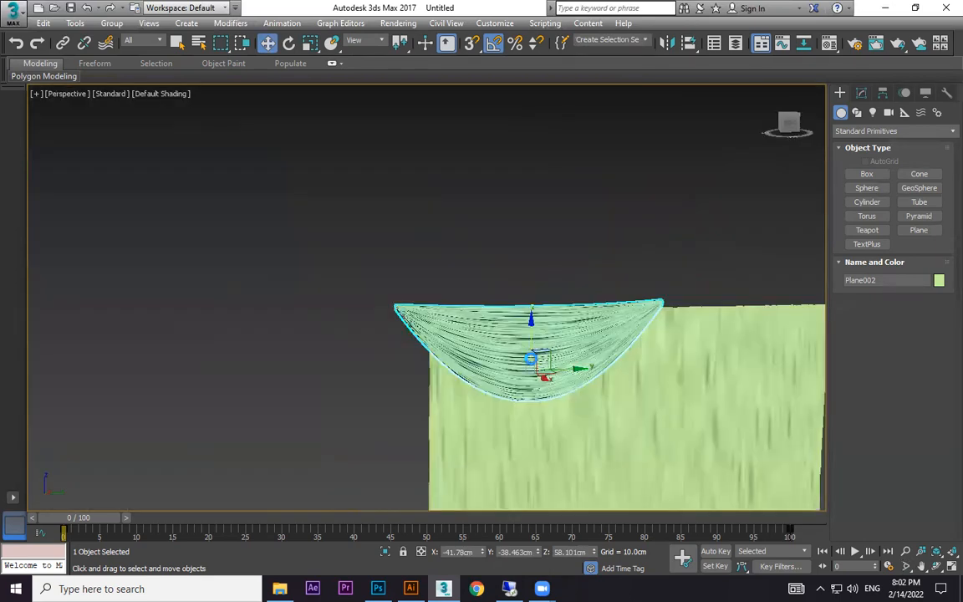
pyautogui.press('r')
pyautogui.moveTo(532, 359); pyautogui.dragTo(537, 402)
# Raise the swag along Z to about 99 cm, clear of the large plane.
pyautogui.press('w')
pyautogui.moveTo(530, 315); pyautogui.dragTo(528, 301)
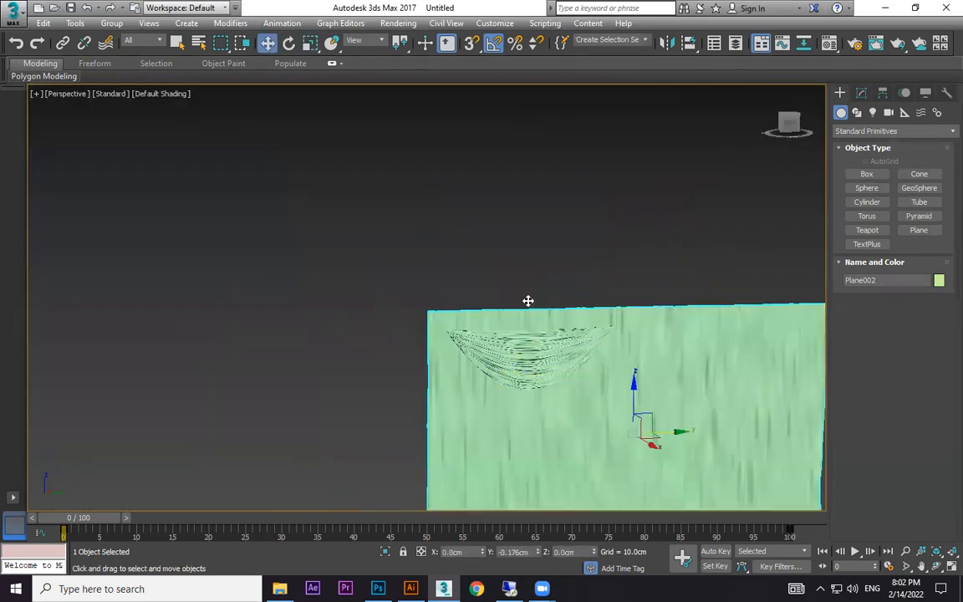
pyautogui.click(532, 347)
pyautogui.moveTo(533, 343); pyautogui.dragTo(532, 189)
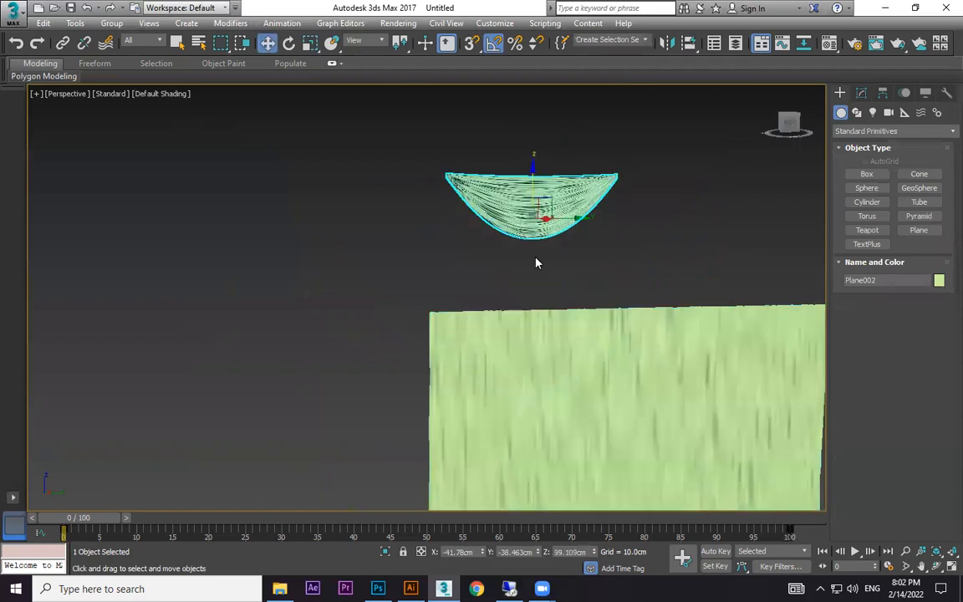
# Deselect the swag and examine its lower edge and its position above the large plane.
pyautogui.scroll(5, 518, 259)
pyautogui.click(491, 257)
pyautogui.moveTo(494, 275); pyautogui.dragTo(481, 409, button='middle')
pyautogui.scroll(2, 474, 328)
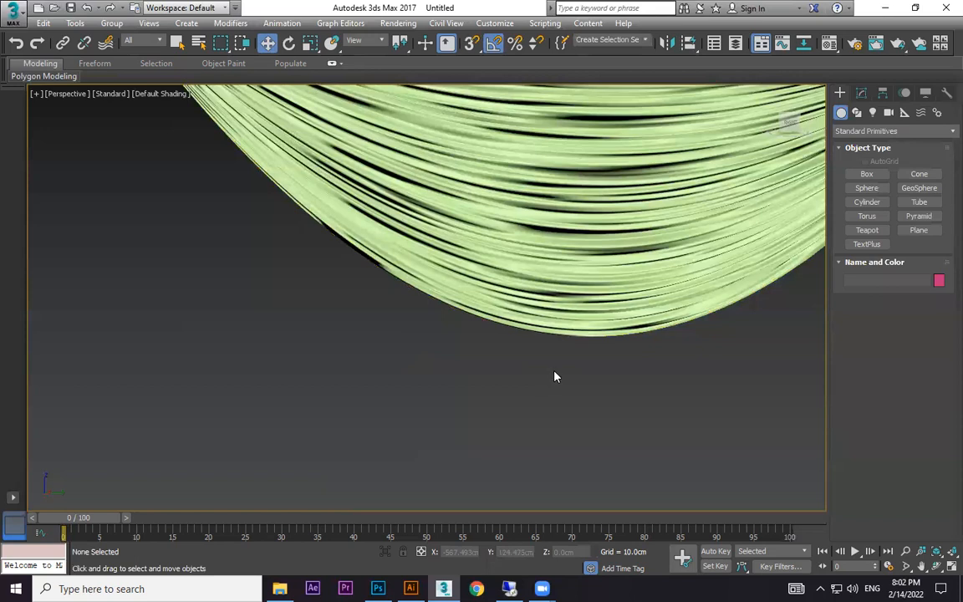
pyautogui.scroll(-3, 474, 382)
pyautogui.moveTo(474, 382); pyautogui.dragTo(321, 380, button='middle')
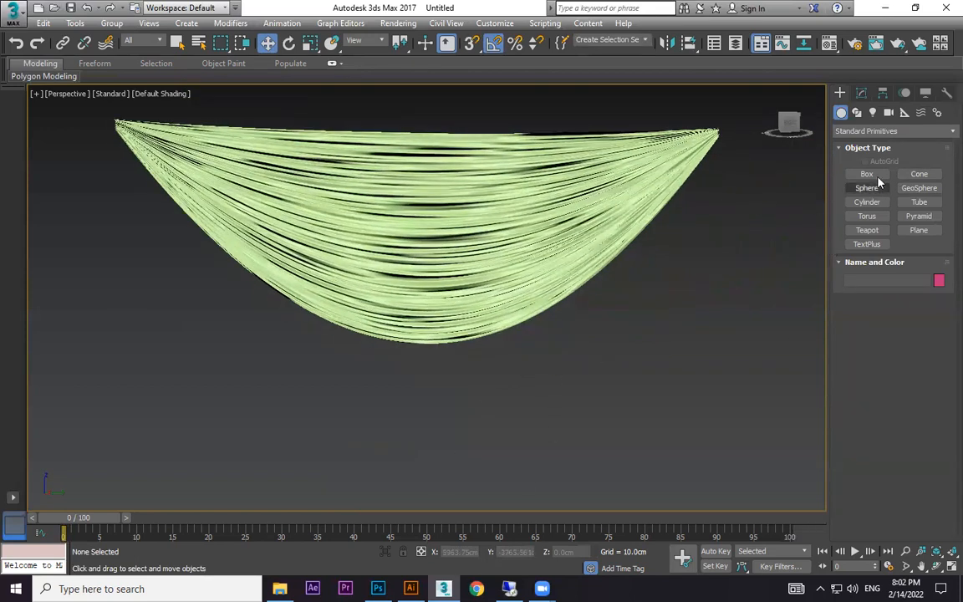
pyautogui.scroll(-5, 354, 235)
pyautogui.moveTo(394, 334); pyautogui.dragTo(483, 213, button='middle')
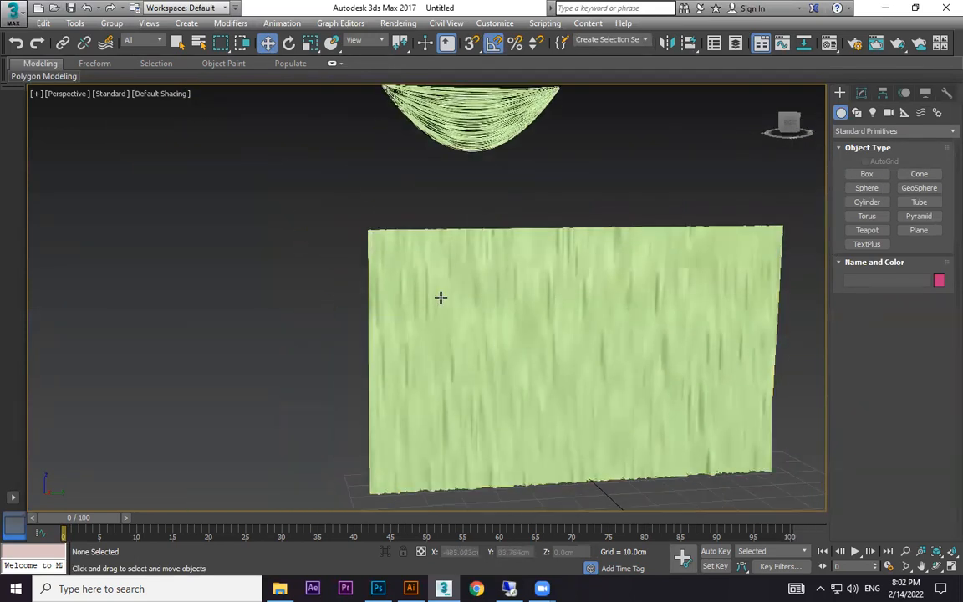
pyautogui.keyDown('alt'); pyautogui.moveTo(441, 299); pyautogui.dragTo(475, 319, button='middle'); pyautogui.keyUp('alt')
# Create a thin upright box about 0.22 by 0.42 cm and 3.49 cm high on the grid beside the large plane.
pyautogui.click(866, 174)
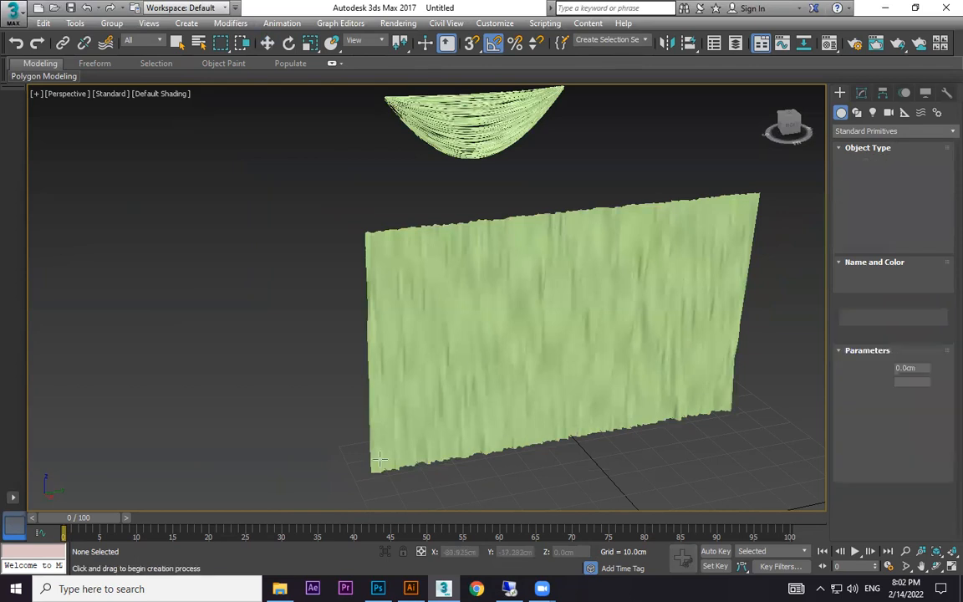
pyautogui.scroll(3, 440, 327)
pyautogui.scroll(3, 362, 359)
pyautogui.moveTo(437, 319); pyautogui.dragTo(434, 320)
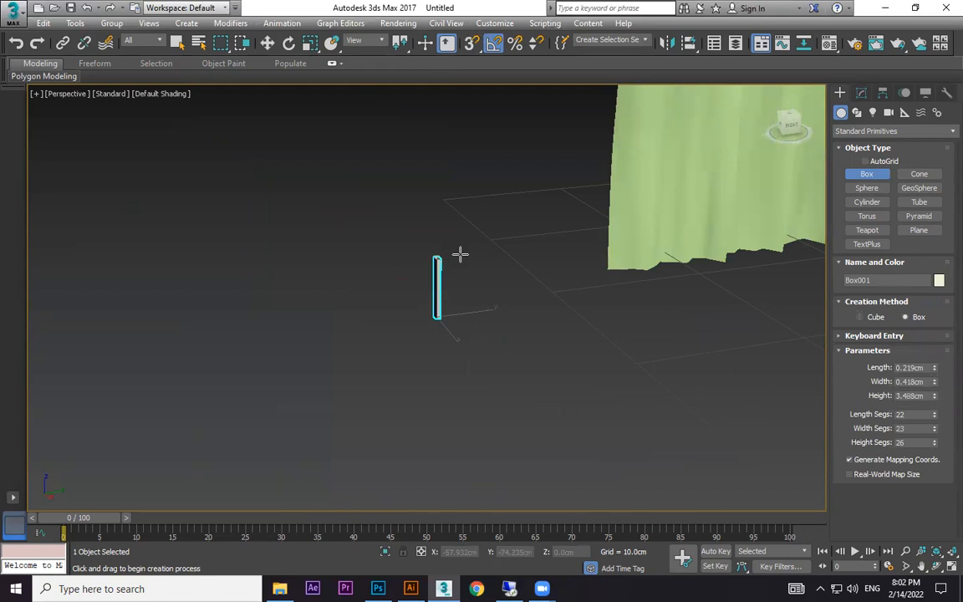
# Scale the upright box narrower across its length and width into a slender strand, keeping its height.
pyautogui.scroll(2, 404, 310)
pyautogui.keyDown('alt'); pyautogui.moveTo(462, 327); pyautogui.dragTo(483, 343, button='middle'); pyautogui.keyUp('alt')
pyautogui.scroll(1, 483, 343)
pyautogui.press('r')
pyautogui.moveTo(502, 412); pyautogui.dragTo(565, 387)
pyautogui.moveTo(505, 416); pyautogui.dragTo(498, 396)
pyautogui.moveTo(502, 399)
pyautogui.keyDown('alt'); pyautogui.mouseDown(button='middle')
pyautogui.moveTo(516, 402)
pyautogui.moveTo(516, 390)
pyautogui.mouseUp(button='middle'); pyautogui.keyUp('alt')
# Move only the box's pivot up to its upper end, at about 3.48 cm along Z.
pyautogui.press('w')
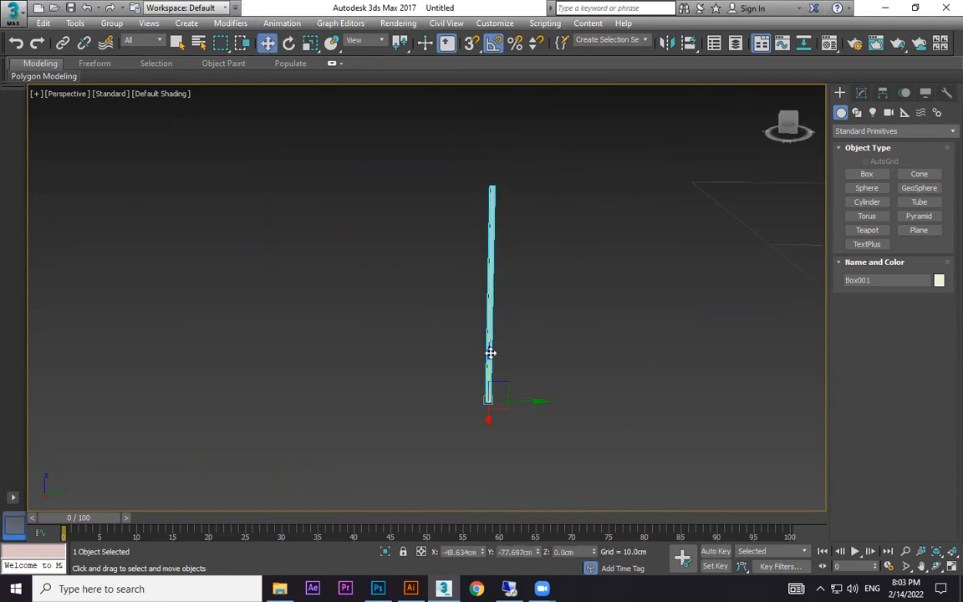
pyautogui.click(882, 93)
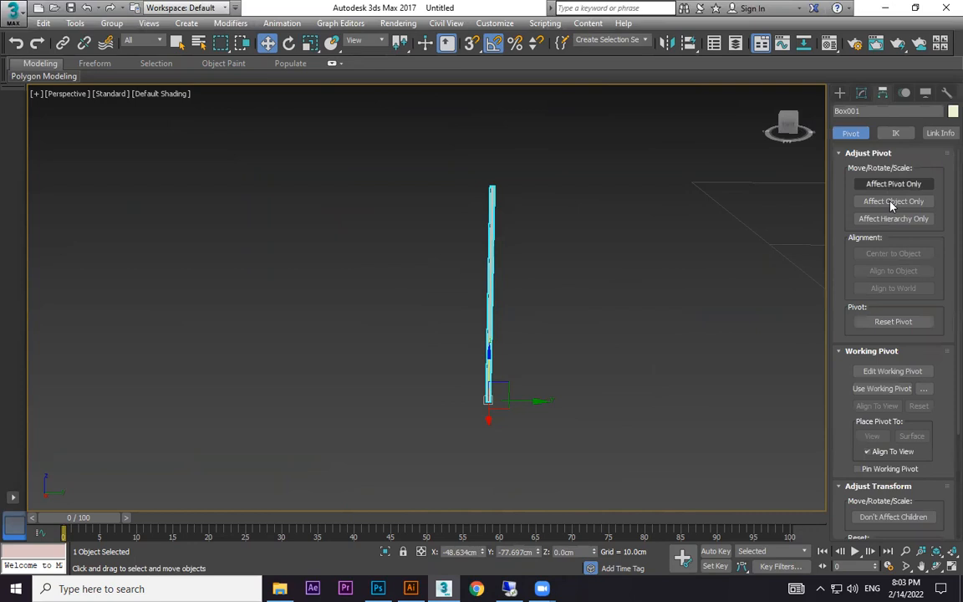
pyautogui.click(894, 183)
pyautogui.moveTo(487, 352); pyautogui.dragTo(505, 147)
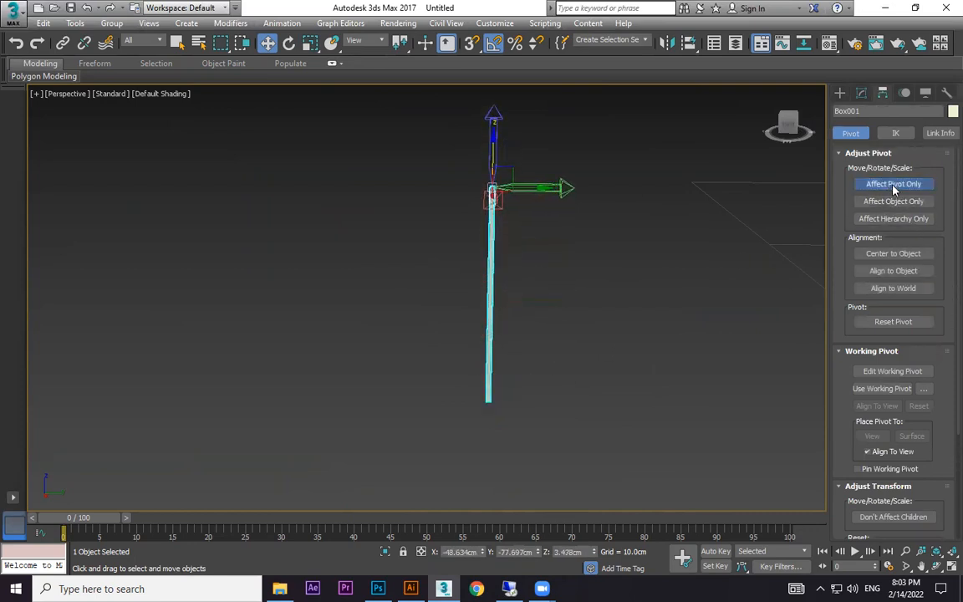
pyautogui.click(893, 189)
pyautogui.click(511, 188)
pyautogui.click(492, 189)
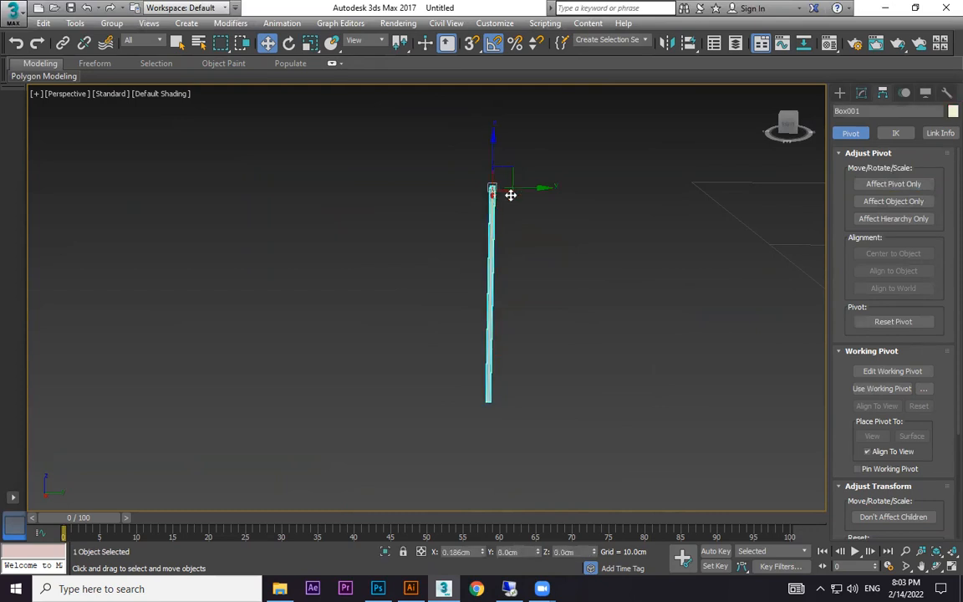
# Nudge the box's pivot up to about 3.53 cm along Z and test rotating the box around it.
pyautogui.click(862, 95)
pyautogui.click(884, 94)
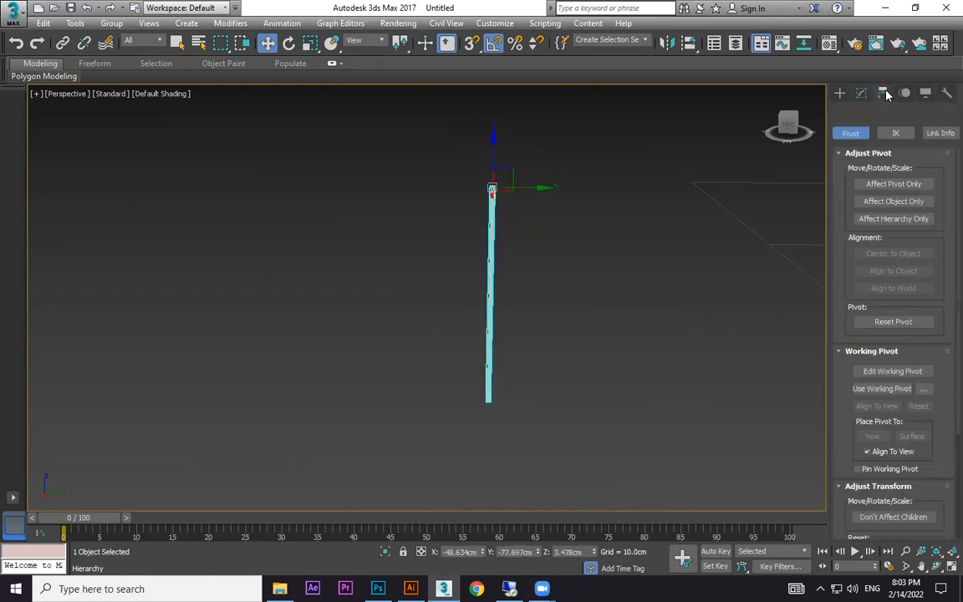
pyautogui.click(891, 185)
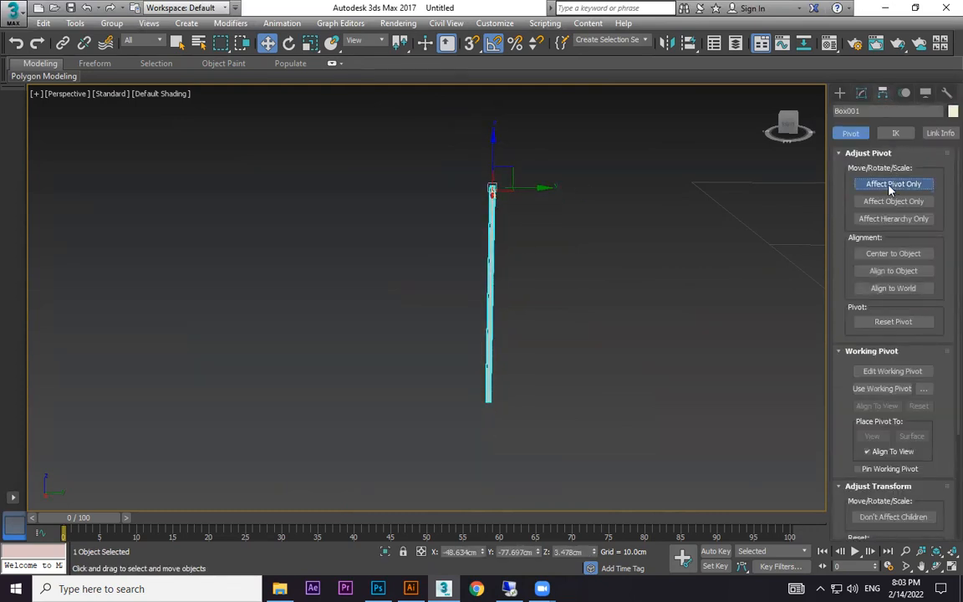
pyautogui.moveTo(492, 142)
pyautogui.mouseDown()
pyautogui.moveTo(499, 217)
pyautogui.moveTo(505, 134)
pyautogui.mouseUp()
pyautogui.click(878, 183)
pyautogui.press('e')
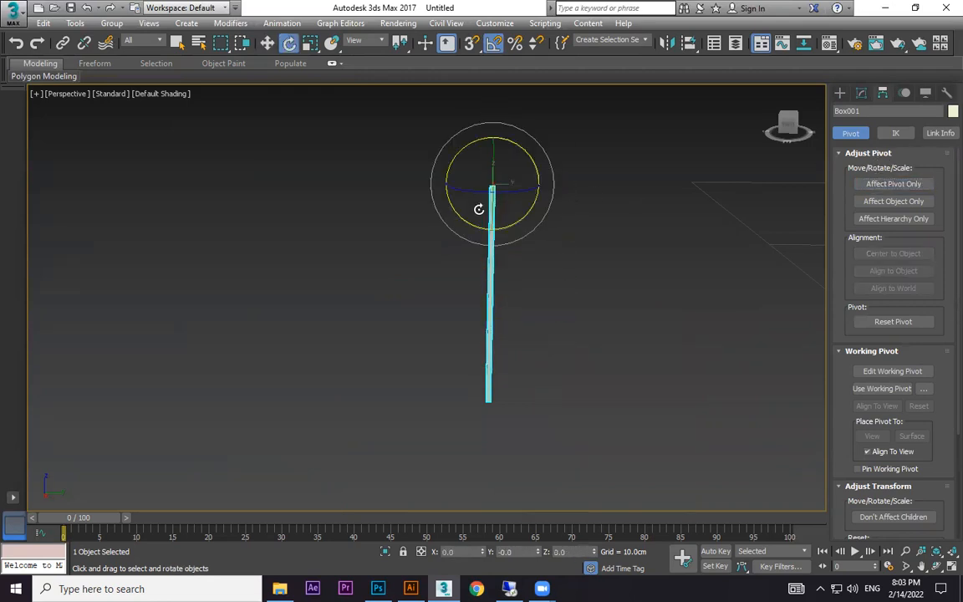
pyautogui.moveTo(453, 215)
pyautogui.mouseDown()
pyautogui.moveTo(549, 234)
pyautogui.moveTo(417, 215)
pyautogui.moveTo(488, 221)
pyautogui.moveTo(470, 218)
pyautogui.mouseUp()
# Move the thin box up beside the swag's nearer tip, to about Y -68 cm and Z 105 cm.
pyautogui.scroll(-4, 562, 239)
pyautogui.click(627, 253)
pyautogui.scroll(-5, 647, 269)
pyautogui.scroll(2, 597, 361)
pyautogui.moveTo(649, 268); pyautogui.dragTo(447, 328, button='middle')
pyautogui.moveTo(412, 371); pyautogui.dragTo(413, 370)
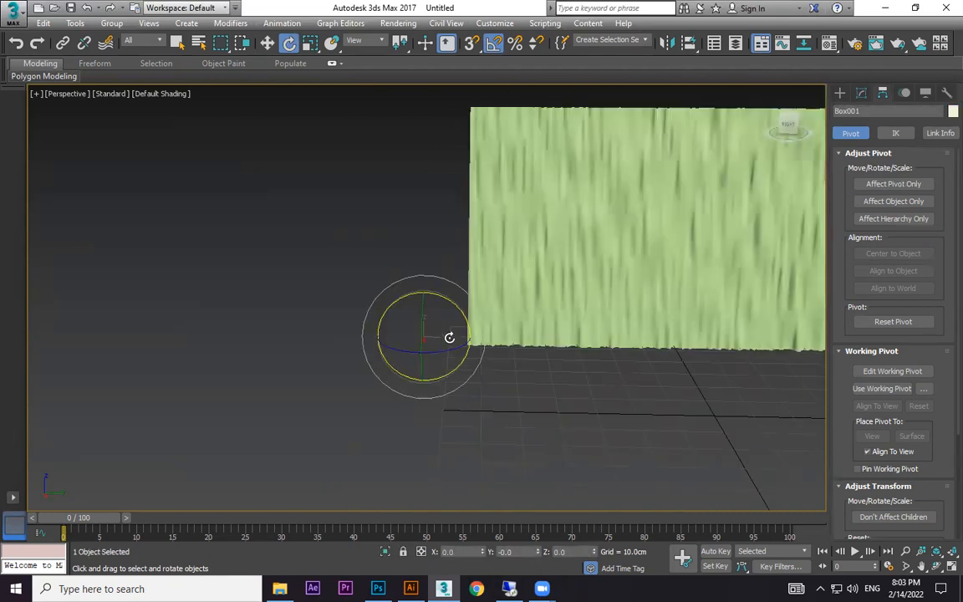
pyautogui.press('w')
pyautogui.scroll(-4, 446, 312)
pyautogui.moveTo(476, 321); pyautogui.dragTo(474, 380, button='middle')
pyautogui.moveTo(435, 339); pyautogui.dragTo(458, 201)
pyautogui.scroll(5, 463, 249)
pyautogui.moveTo(402, 223); pyautogui.dragTo(457, 235)
pyautogui.click(444, 278)
pyautogui.scroll(3, 430, 246)
pyautogui.moveTo(369, 176); pyautogui.dragTo(438, 249)
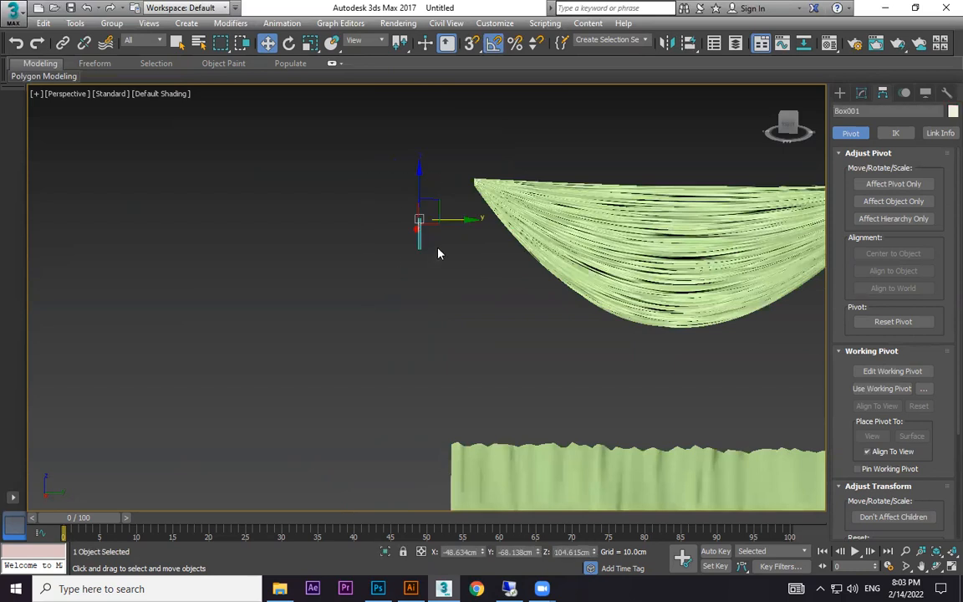
# Try scaling the thin box beside the swag's tip and deselect it.
pyautogui.scroll(3, 438, 251)
pyautogui.press('r')
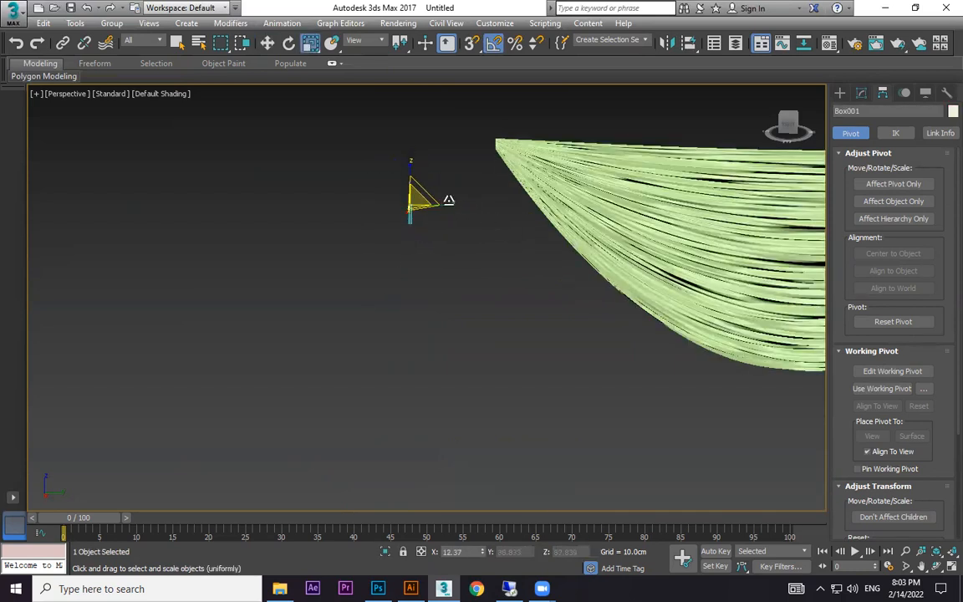
pyautogui.moveTo(428, 153); pyautogui.dragTo(415, 203)
pyautogui.click(454, 258)
# Select the swag and examine the folds along its curved lower edge up close.
pyautogui.scroll(4, 453, 260)
pyautogui.moveTo(454, 275); pyautogui.dragTo(309, 311, button='middle')
pyautogui.moveTo(614, 224); pyautogui.dragTo(355, 207, button='middle')
pyautogui.click(637, 370)
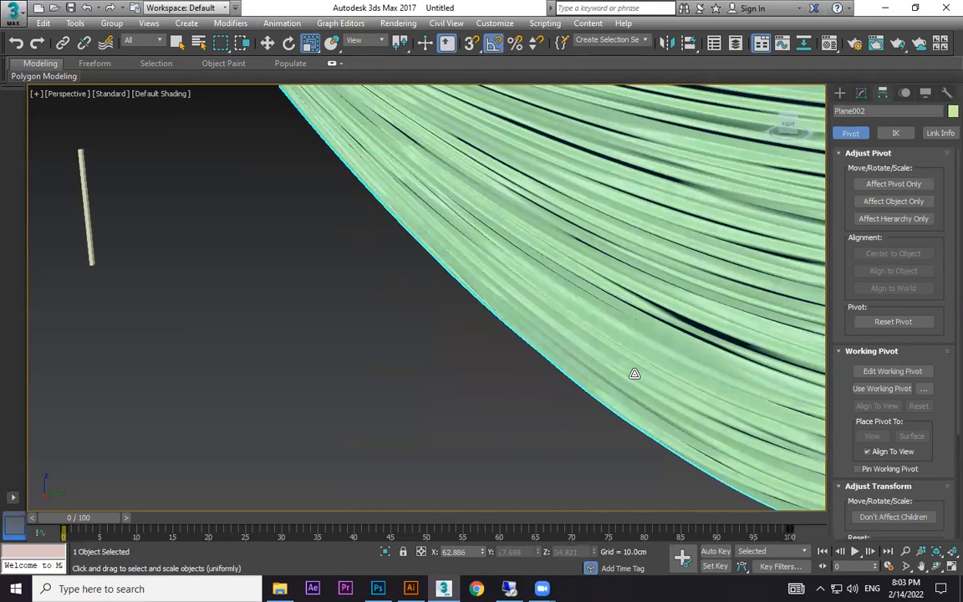
pyautogui.scroll(-2, 635, 374)
pyautogui.moveTo(642, 418); pyautogui.dragTo(580, 390, button='middle')
pyautogui.scroll(3, 581, 389)
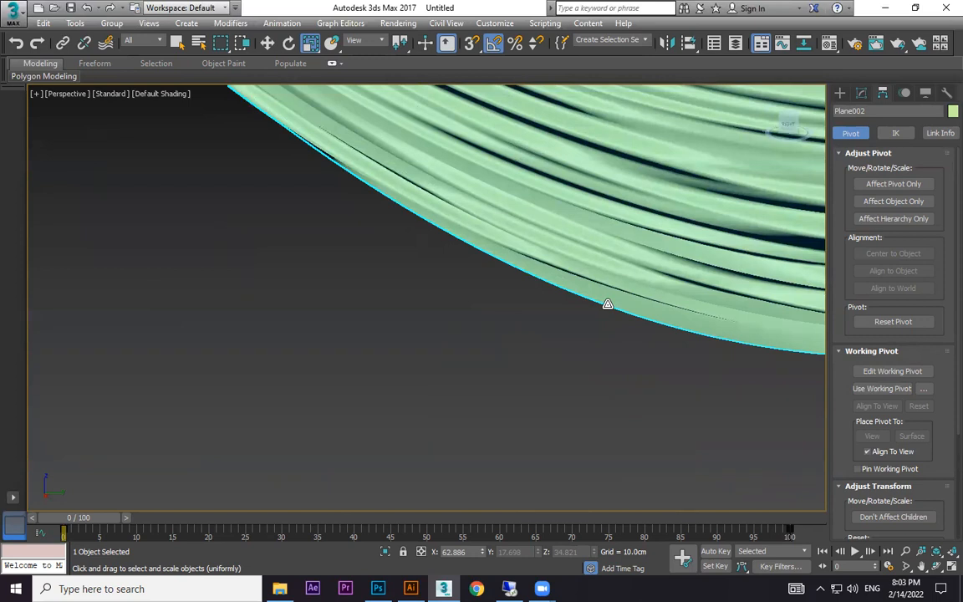
pyautogui.click(840, 93)
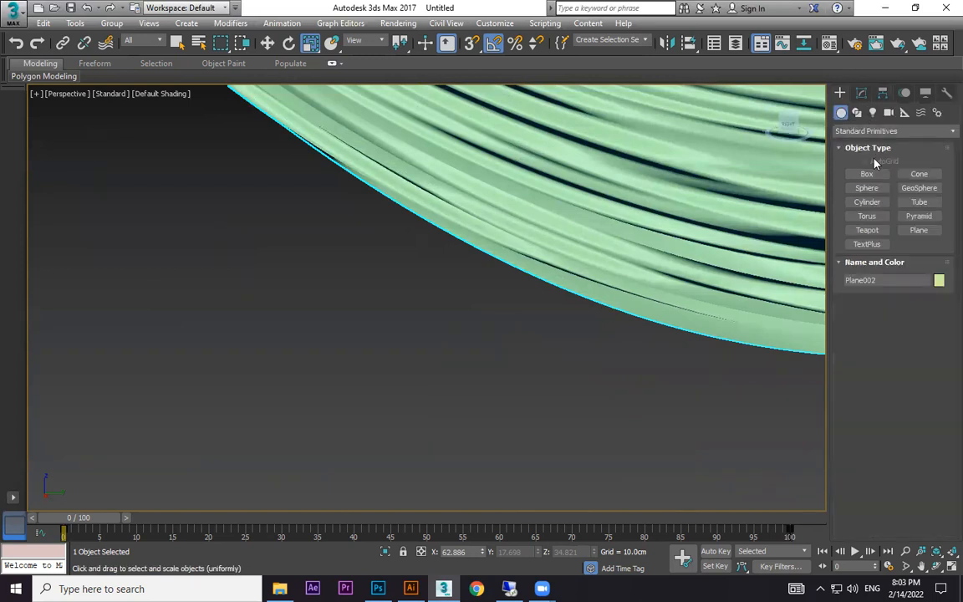
pyautogui.moveTo(523, 330); pyautogui.dragTo(431, 388, button='middle')
pyautogui.scroll(2, 702, 322)
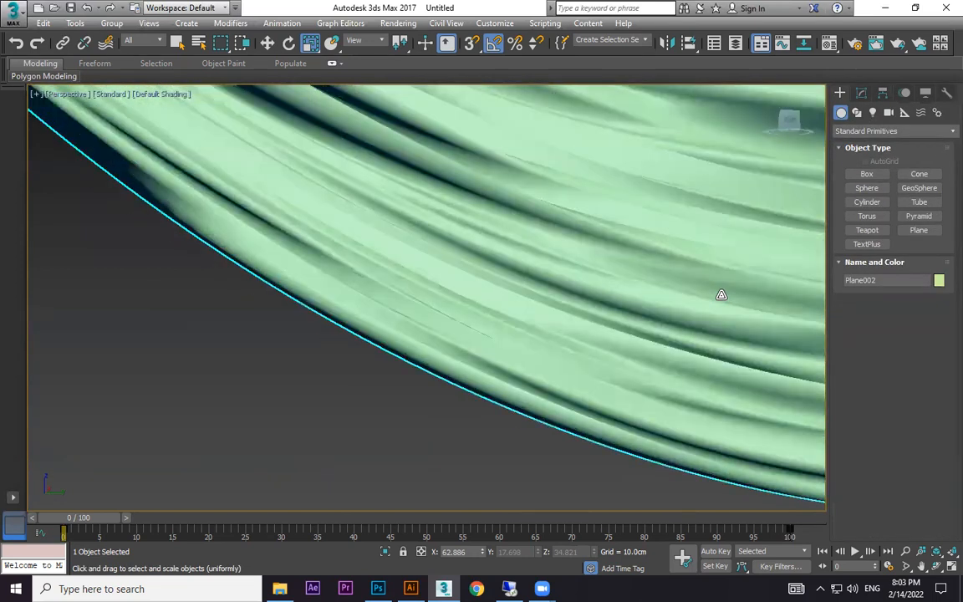
pyautogui.keyDown('alt'); pyautogui.moveTo(736, 282); pyautogui.dragTo(748, 271, button='middle'); pyautogui.keyUp('alt')
pyautogui.scroll(-2, 719, 309)
pyautogui.moveTo(719, 309)
pyautogui.keyDown('alt'); pyautogui.mouseDown(button='middle')
pyautogui.moveTo(697, 316)
pyautogui.moveTo(727, 314)
pyautogui.mouseUp(button='middle'); pyautogui.keyUp('alt')
pyautogui.moveTo(727, 314); pyautogui.dragTo(493, 313, button='middle')
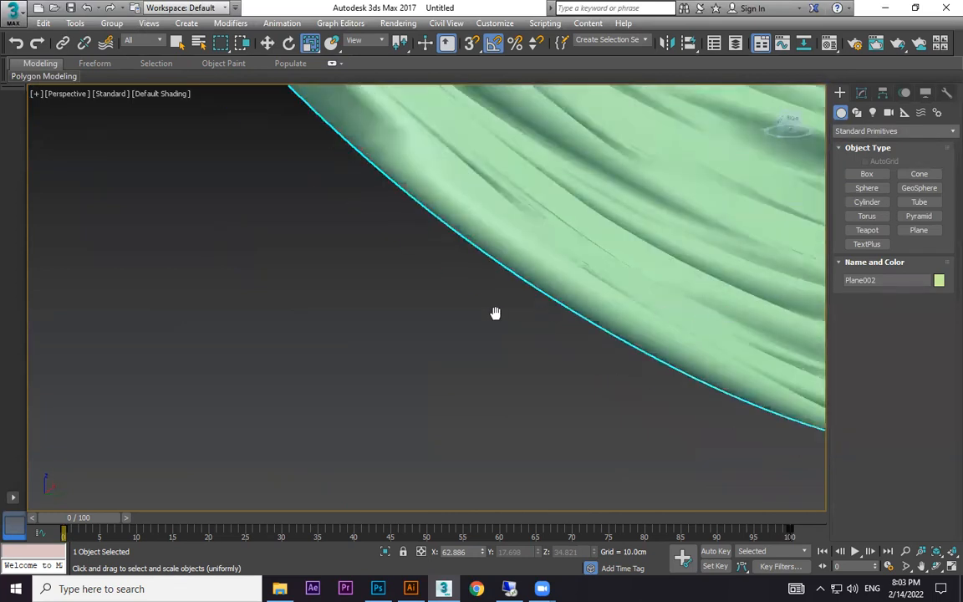
pyautogui.scroll(-2, 650, 243)
# Convert the swag to Editable Poly and activate edge selection.
pyautogui.rightClick(649, 235)
pyautogui.moveTo(713, 381)
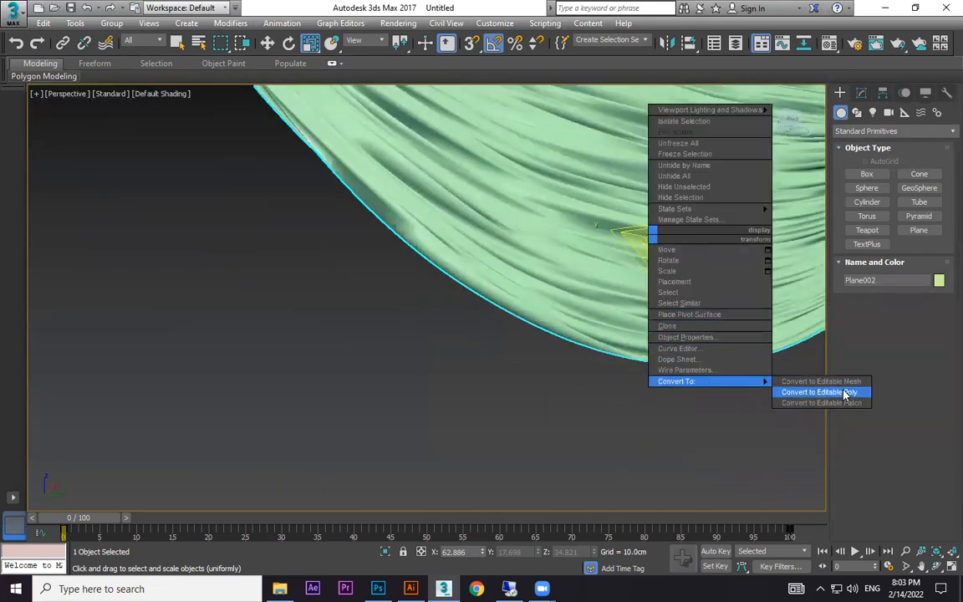
pyautogui.click(828, 392)
pyautogui.click(875, 268)
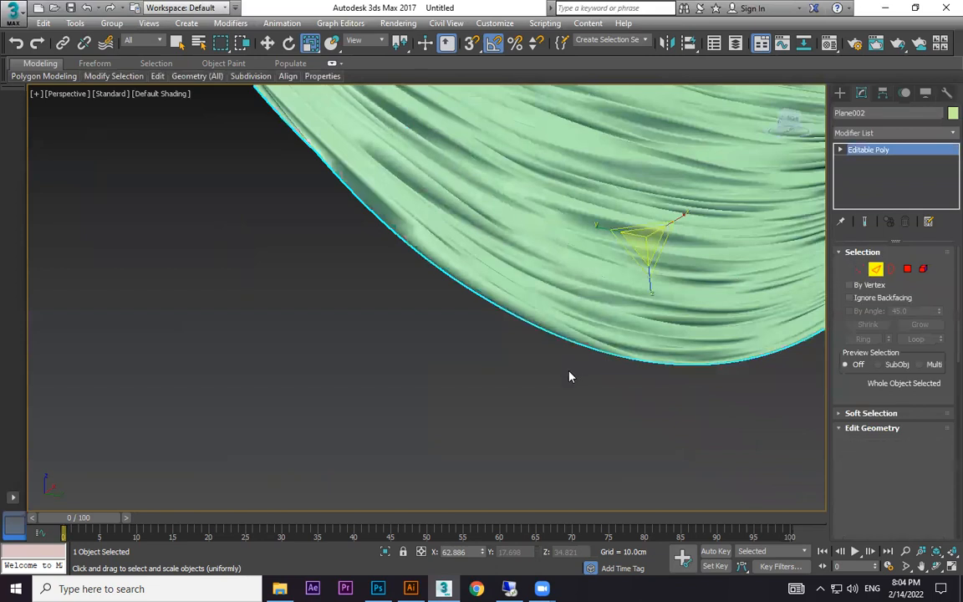
# Select an edge near the swag's lower border, extend it to its loop, and check the selection along the swag.
pyautogui.scroll(5, 573, 338)
pyautogui.click(612, 306)
pyautogui.keyDown('alt'); pyautogui.moveTo(619, 311); pyautogui.dragTo(621, 260, button='middle'); pyautogui.keyUp('alt')
pyautogui.scroll(3, 621, 260)
pyautogui.click(609, 242)
pyautogui.click(912, 341)
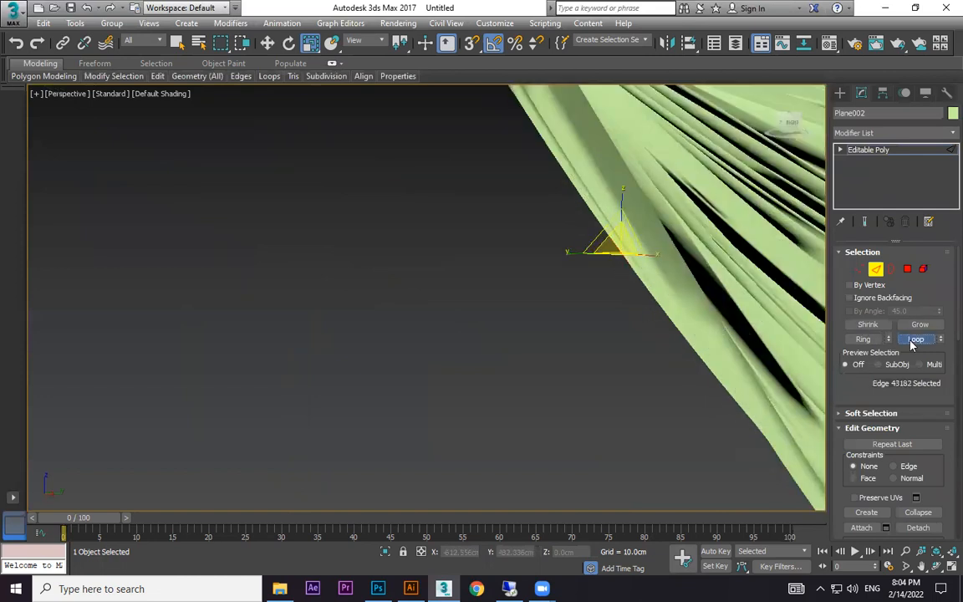
pyautogui.scroll(-5, 743, 364)
pyautogui.moveTo(746, 366); pyautogui.dragTo(697, 178, button='middle')
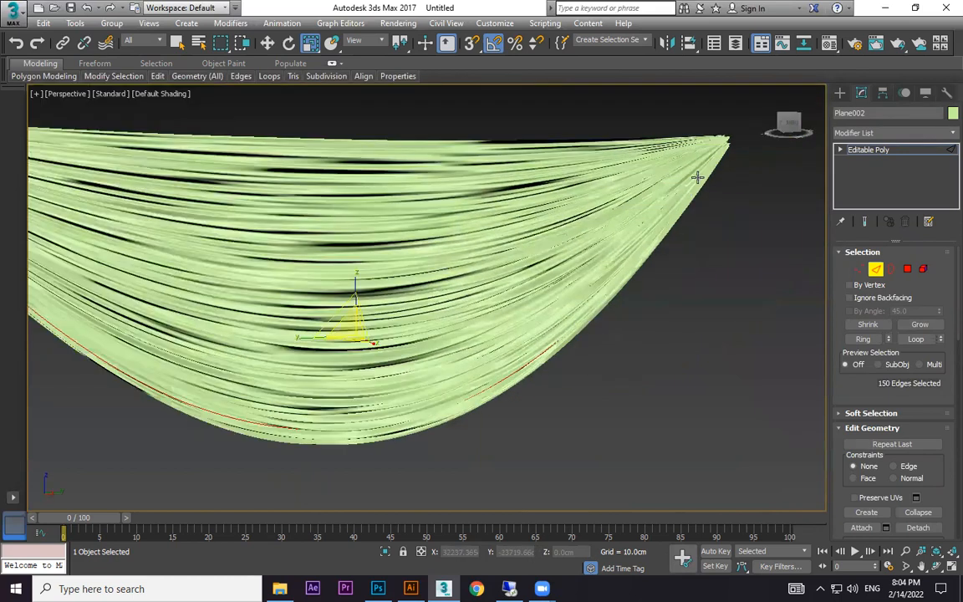
pyautogui.keyDown('alt'); pyautogui.moveTo(620, 265); pyautogui.dragTo(651, 264, button='middle'); pyautogui.keyUp('alt')
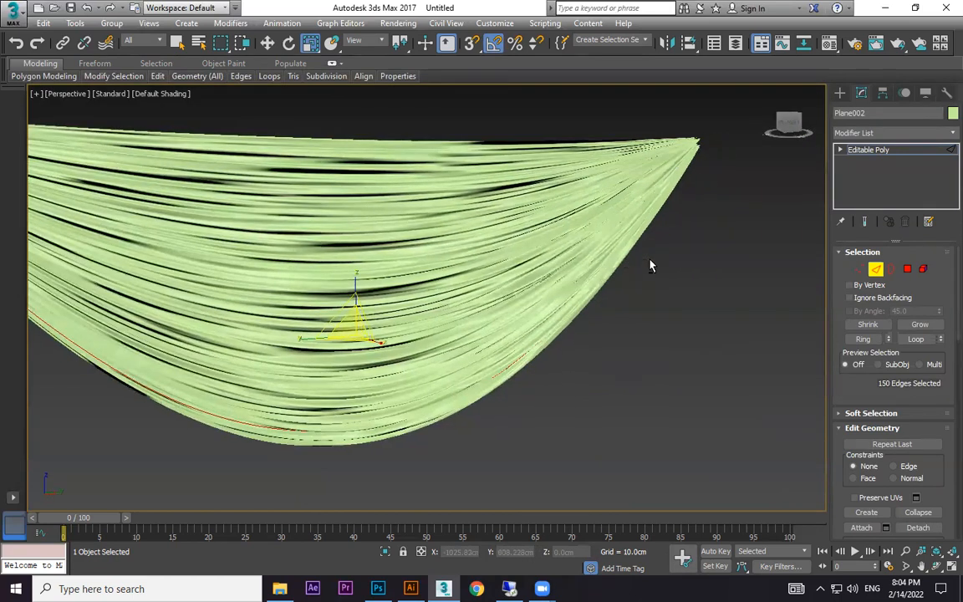
# Leave edge editing and undo the Editable Poly conversion and the box's last move and scaling.
pyautogui.click(839, 93)
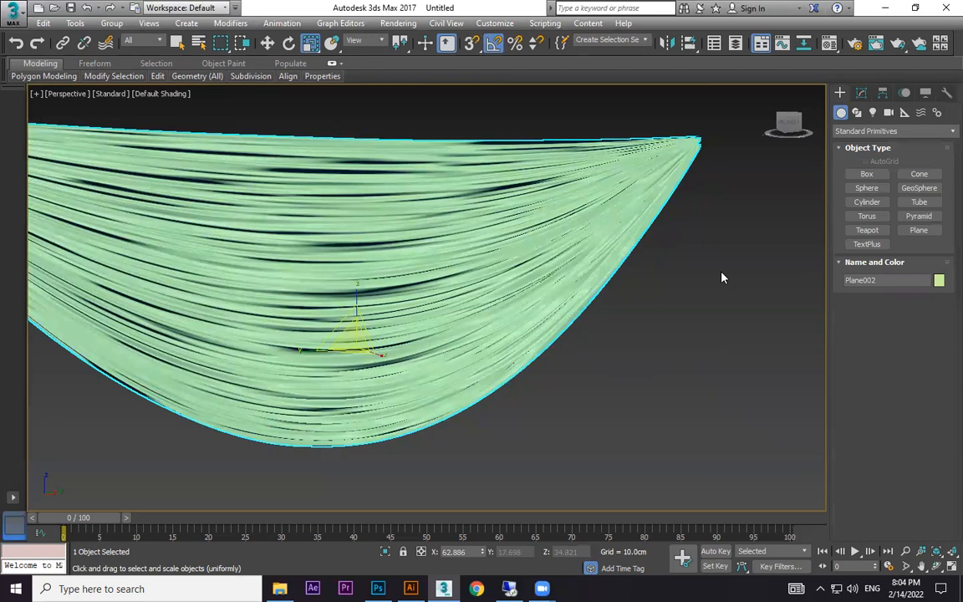
pyautogui.click(722, 278)
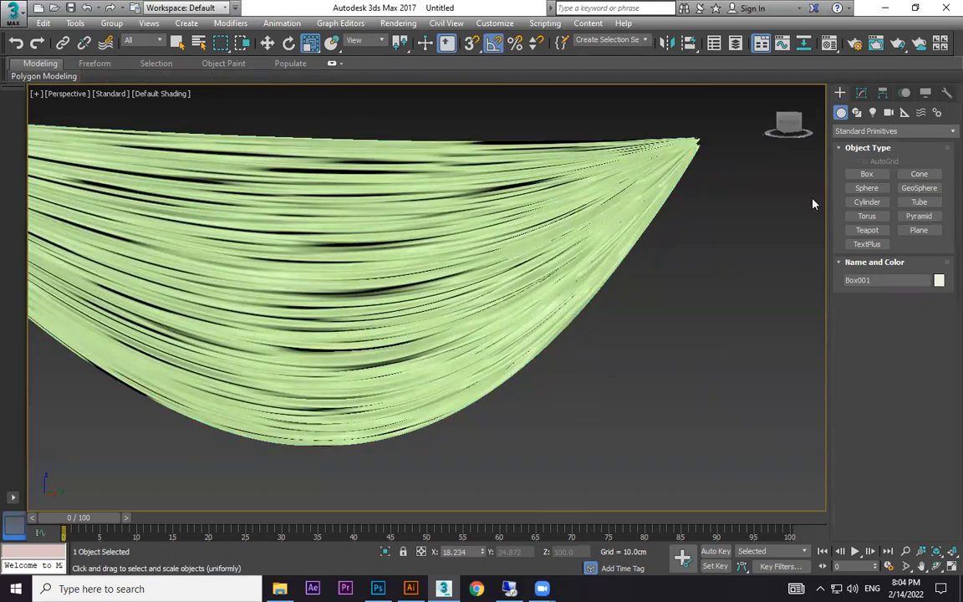
pyautogui.press('w')
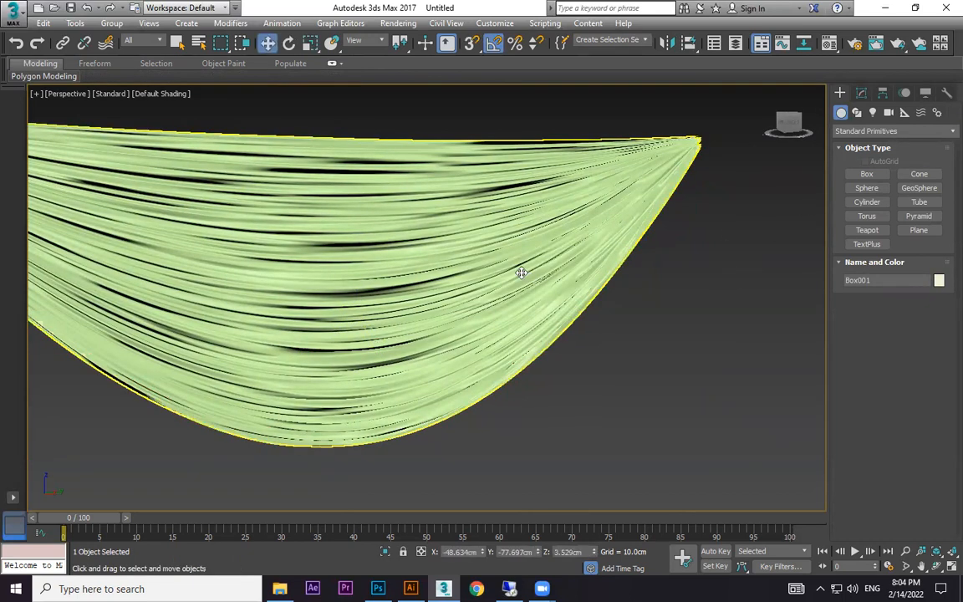
# Delete the FFD 4x4x4 modifier from the swag plane, keeping its Noise modifier.
pyautogui.click(520, 273)
pyautogui.click(860, 93)
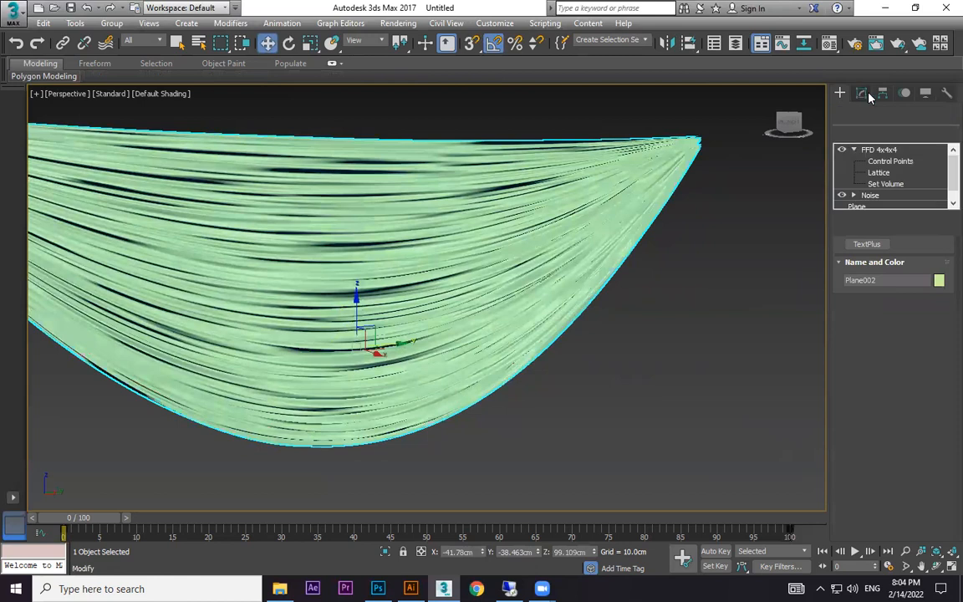
pyautogui.rightClick(886, 150)
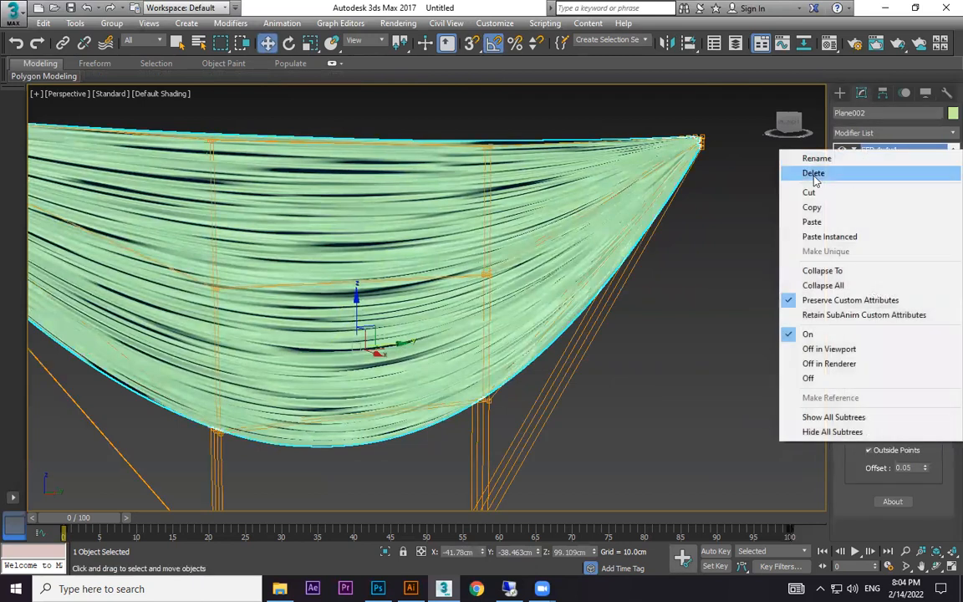
pyautogui.click(785, 172)
# Scale the noisy plane's depth down to about 20 percent to flatten its folds.
pyautogui.moveTo(729, 246); pyautogui.dragTo(742, 199, button='middle')
pyautogui.scroll(-3, 554, 262)
pyautogui.keyDown('alt'); pyautogui.moveTo(553, 301); pyautogui.dragTo(575, 318, button='middle'); pyautogui.keyUp('alt')
pyautogui.press('r')
pyautogui.moveTo(493, 289); pyautogui.dragTo(462, 283)
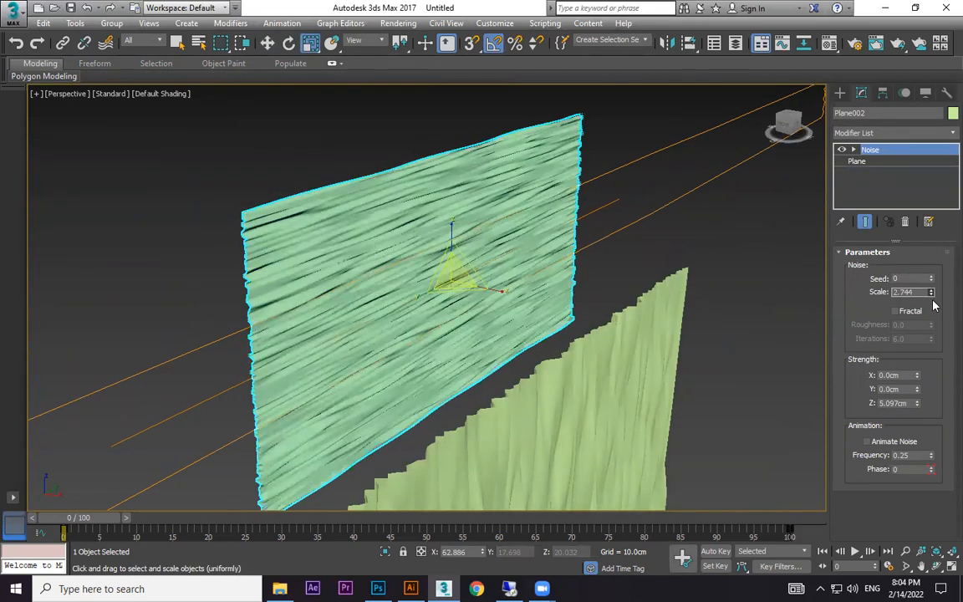
# Set the swag plane's Noise scale to 3.228 and Z strength to 2.804 cm, and add an FFD 4x4x4 modifier.
pyautogui.moveTo(920, 403); pyautogui.dragTo(925, 429)
pyautogui.keyDown('alt'); pyautogui.moveTo(603, 367); pyautogui.dragTo(525, 353, button='middle'); pyautogui.keyUp('alt')
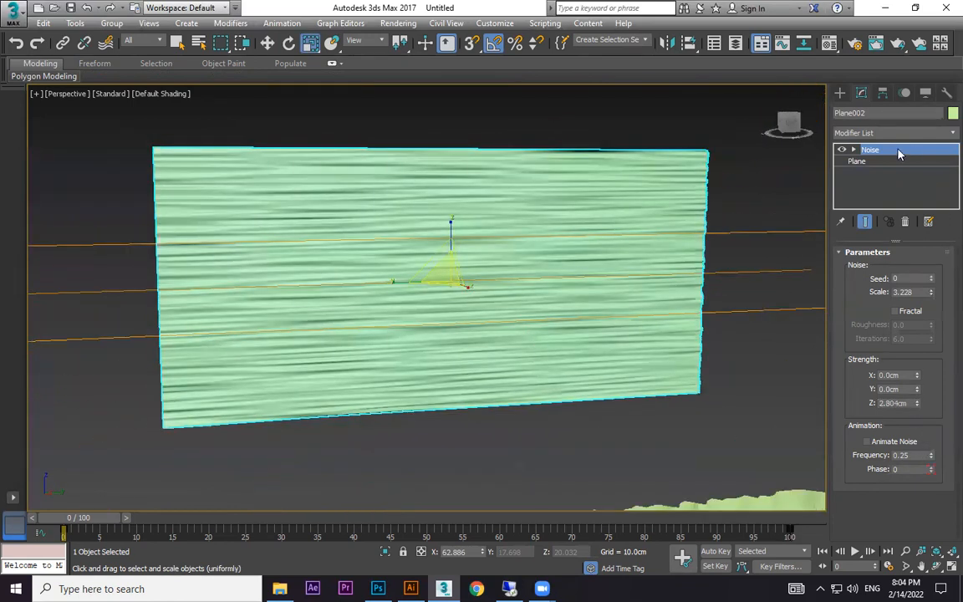
pyautogui.click(943, 132)
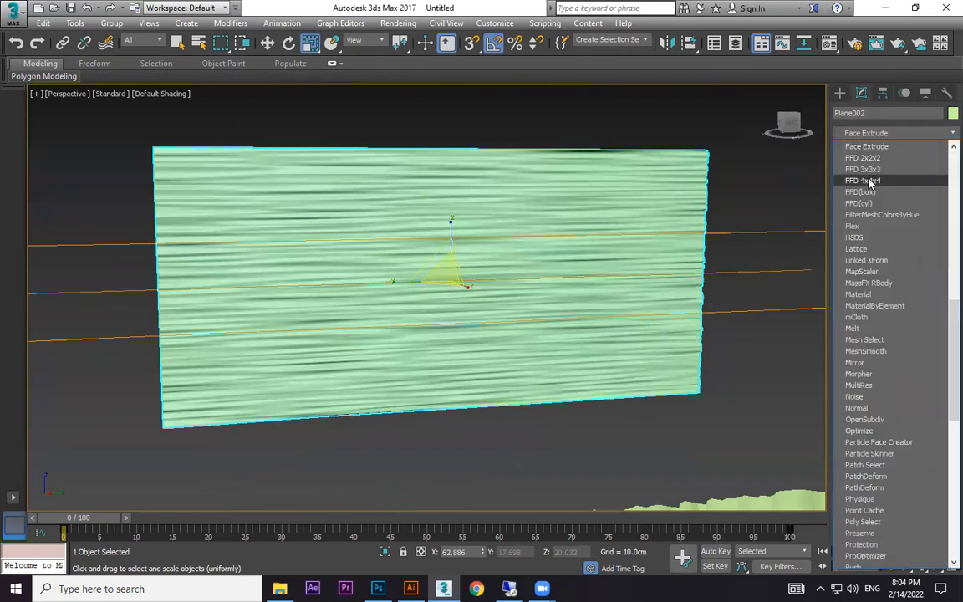
pyautogui.click(869, 180)
# Shape the plane into a swag by scaling its two outer columns of FFD control points together vertically and raising them to the upper edge.
pyautogui.click(853, 149)
pyautogui.click(890, 160)
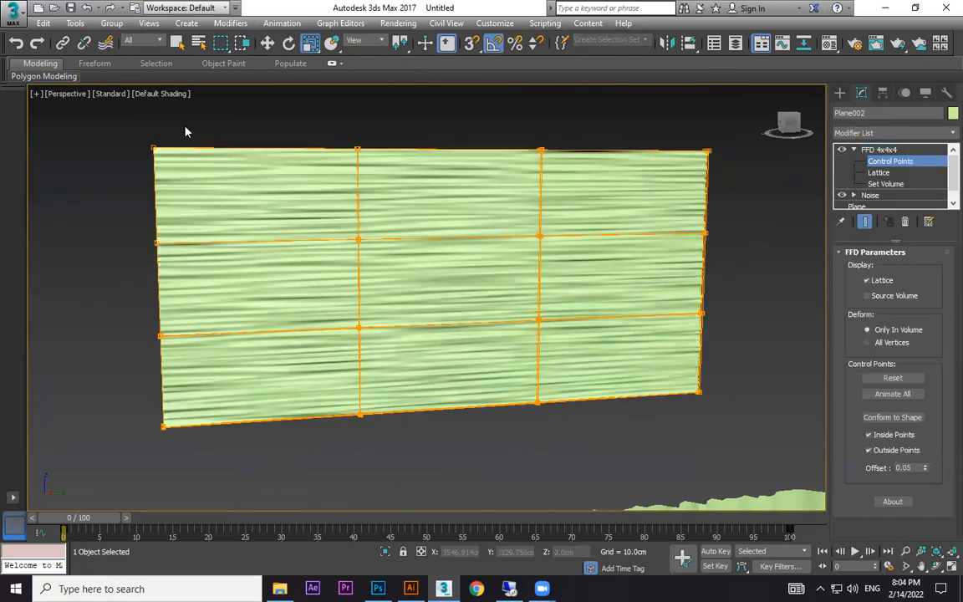
pyautogui.moveTo(57, 443); pyautogui.dragTo(58, 443)
pyautogui.keyDown('ctrl'); pyautogui.moveTo(759, 451); pyautogui.dragTo(759, 451); pyautogui.keyUp('ctrl')
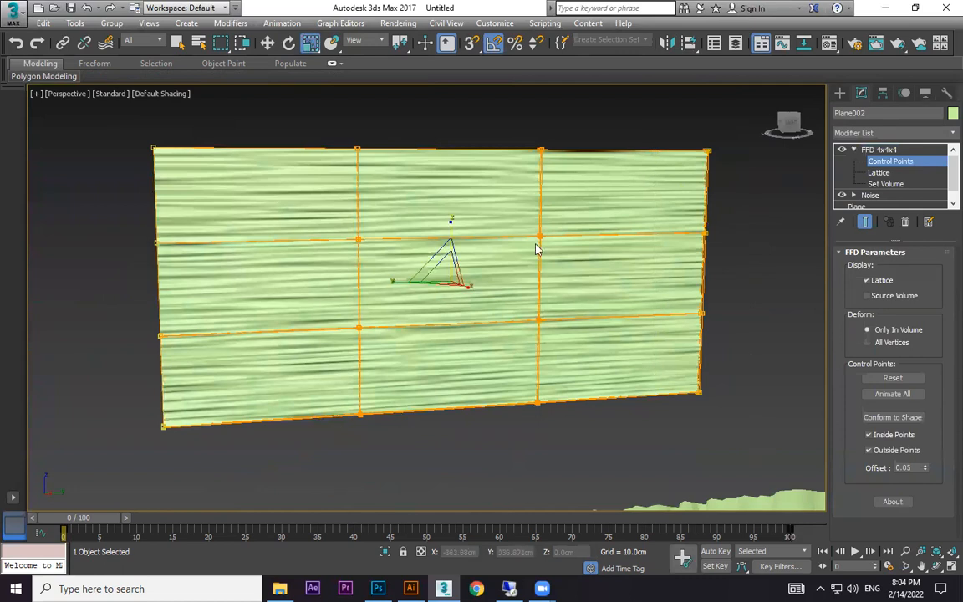
pyautogui.moveTo(451, 226); pyautogui.dragTo(459, 371)
pyautogui.press('w')
pyautogui.moveTo(450, 239); pyautogui.dragTo(492, 114)
pyautogui.click(840, 92)
pyautogui.click(737, 288)
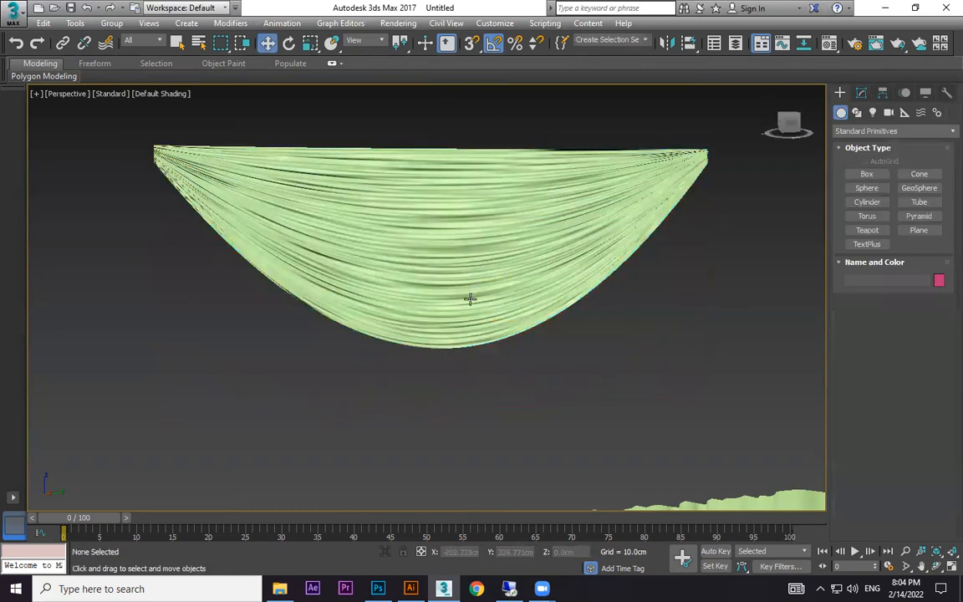
# Inspect the swag's lower edge up close and convert the swag to an Editable Poly.
pyautogui.scroll(5, 471, 298)
pyautogui.scroll(1, 498, 395)
pyautogui.moveTo(544, 376); pyautogui.dragTo(804, 409, button='middle')
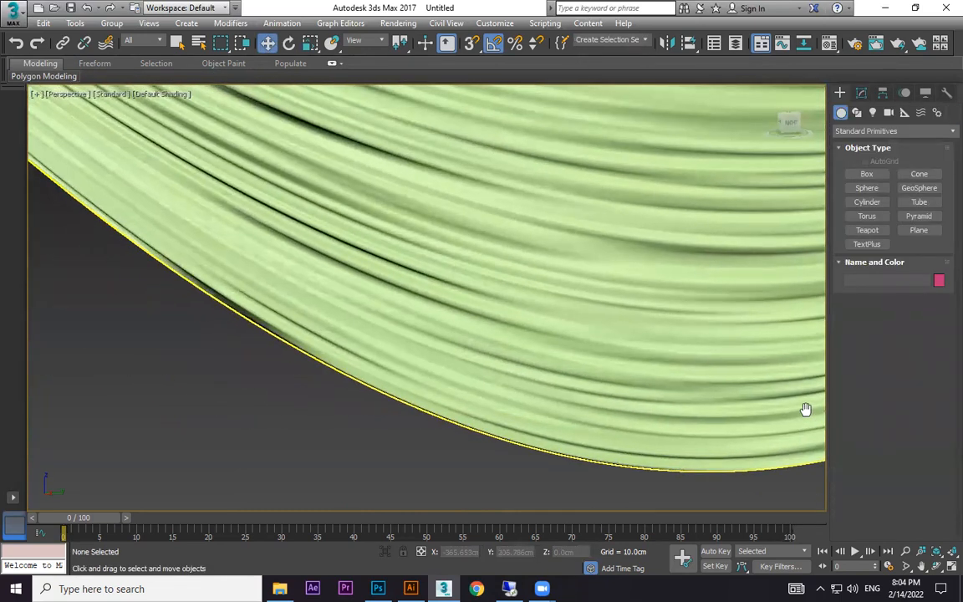
pyautogui.scroll(-3, 679, 260)
pyautogui.scroll(-2, 595, 258)
pyautogui.click(522, 267)
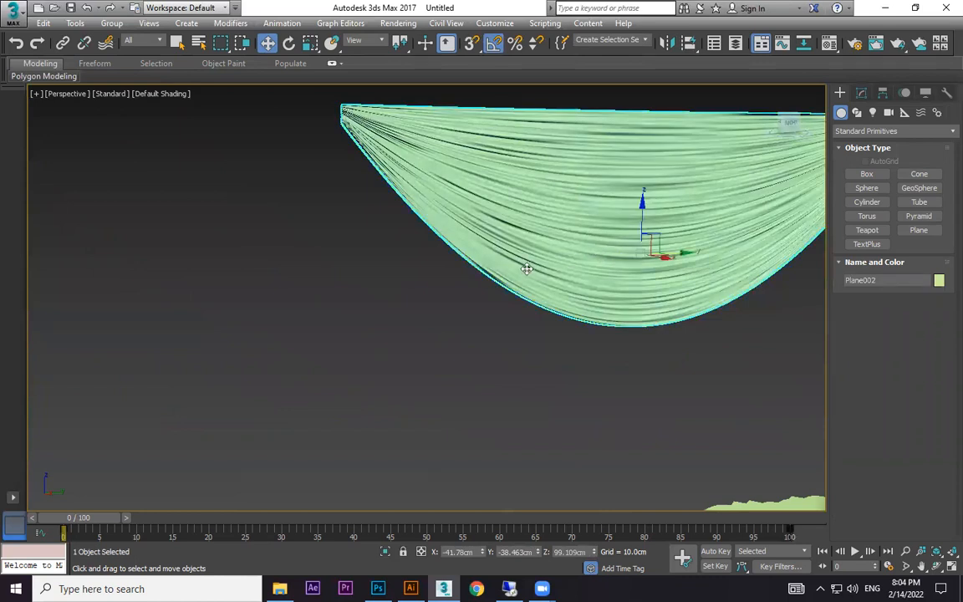
pyautogui.scroll(3, 522, 267)
pyautogui.rightClick(531, 225)
pyautogui.moveTo(615, 373)
pyautogui.click(708, 383)
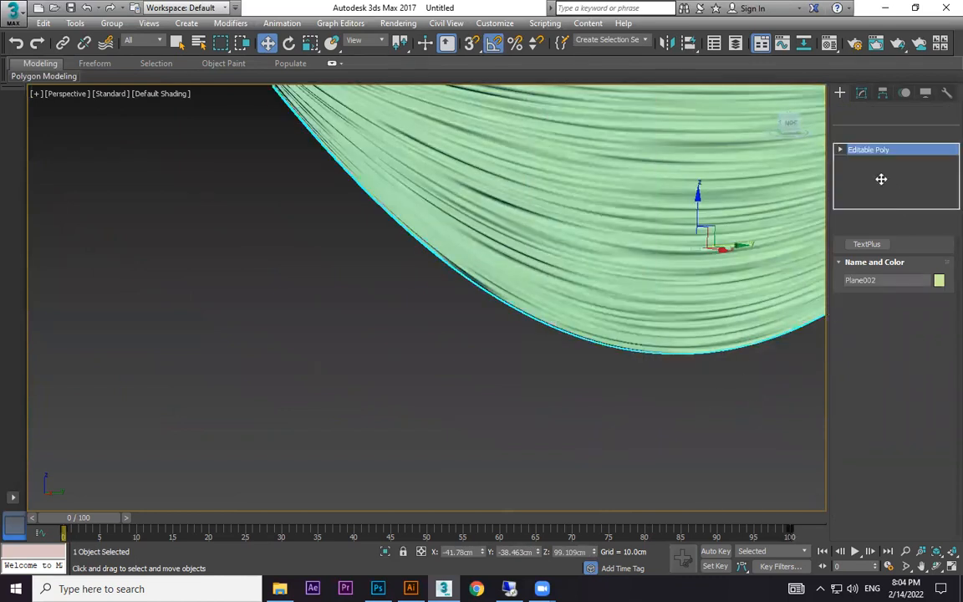
# Select an edge on the swag's lower border in wireframe display, extend it to its loop, and return to shaded display.
pyautogui.press('2')
pyautogui.scroll(2, 392, 217)
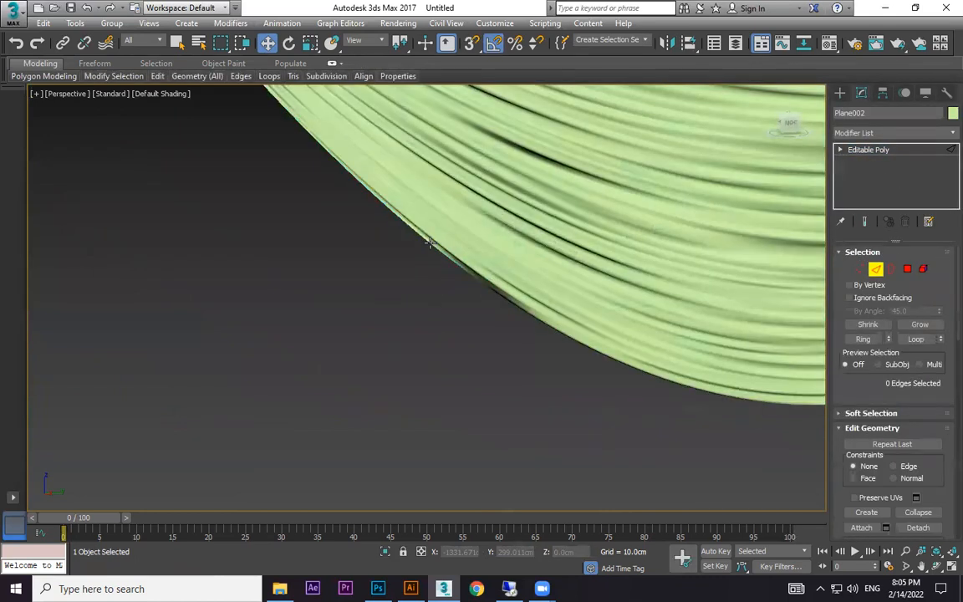
pyautogui.scroll(3, 409, 223)
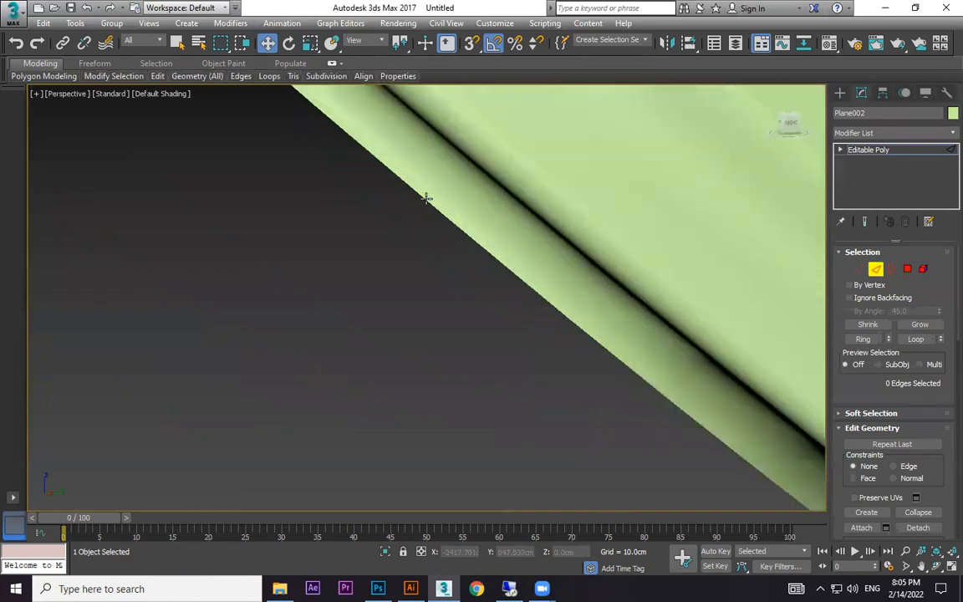
pyautogui.click(425, 198)
pyautogui.press('F3')
pyautogui.scroll(-3, 441, 219)
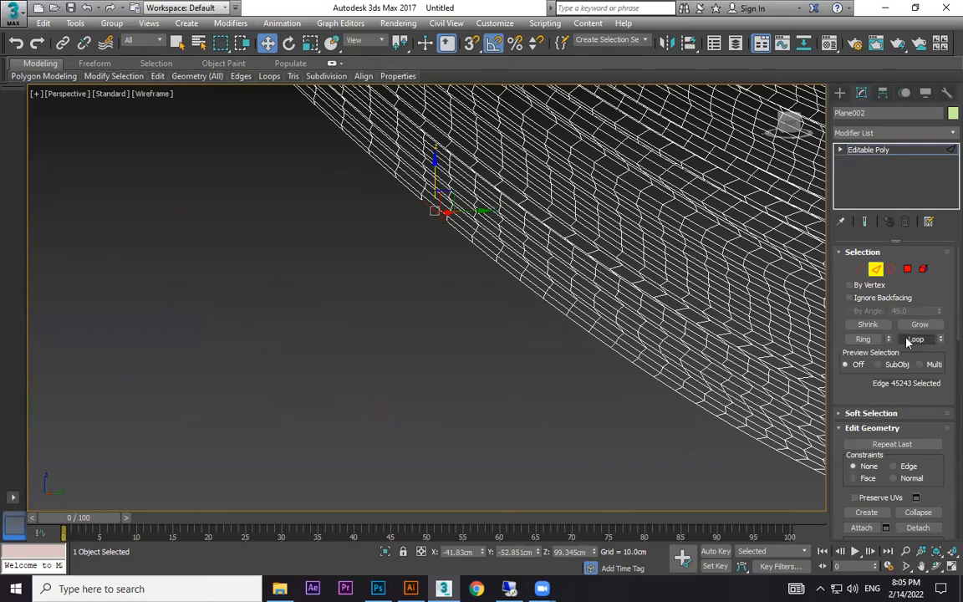
pyautogui.click(912, 344)
pyautogui.scroll(-4, 704, 320)
pyautogui.moveTo(593, 302); pyautogui.dragTo(101, 302, button='middle')
pyautogui.moveTo(598, 237); pyautogui.dragTo(616, 256, button='middle')
pyautogui.press('F3')
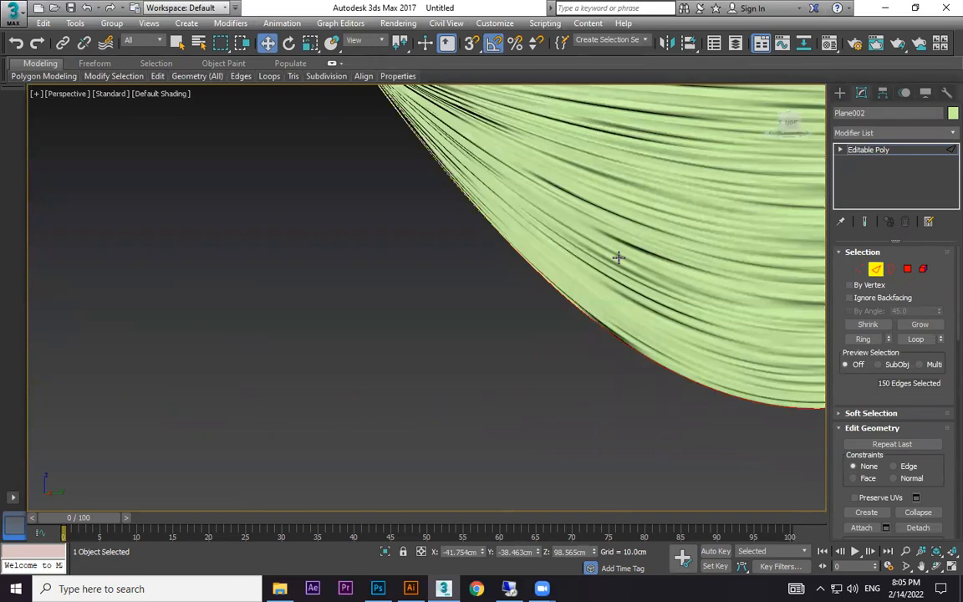
# Create a smooth shape from the selected lower border edges and leave the swag deselected.
pyautogui.rightClick(557, 232)
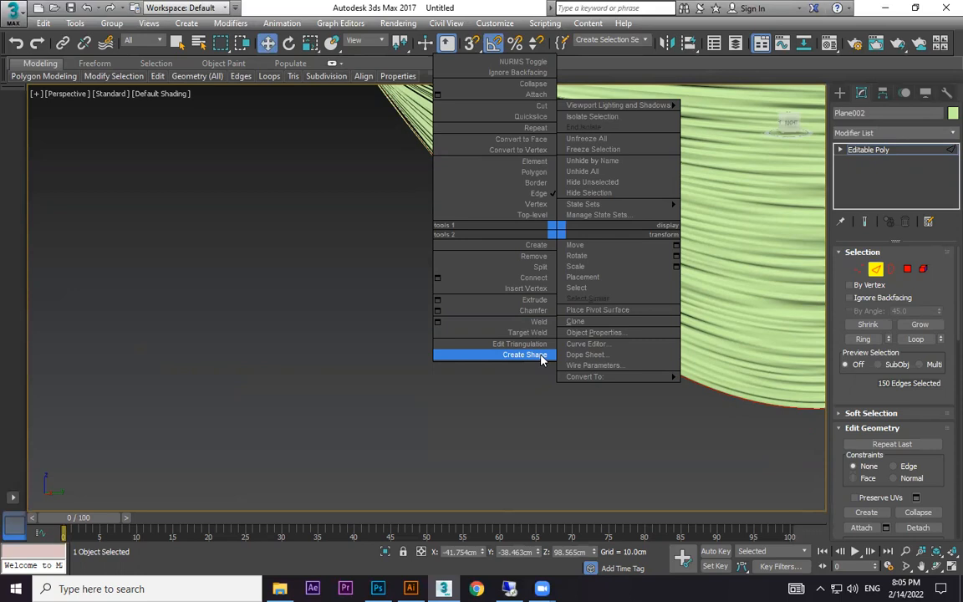
pyautogui.click(527, 354)
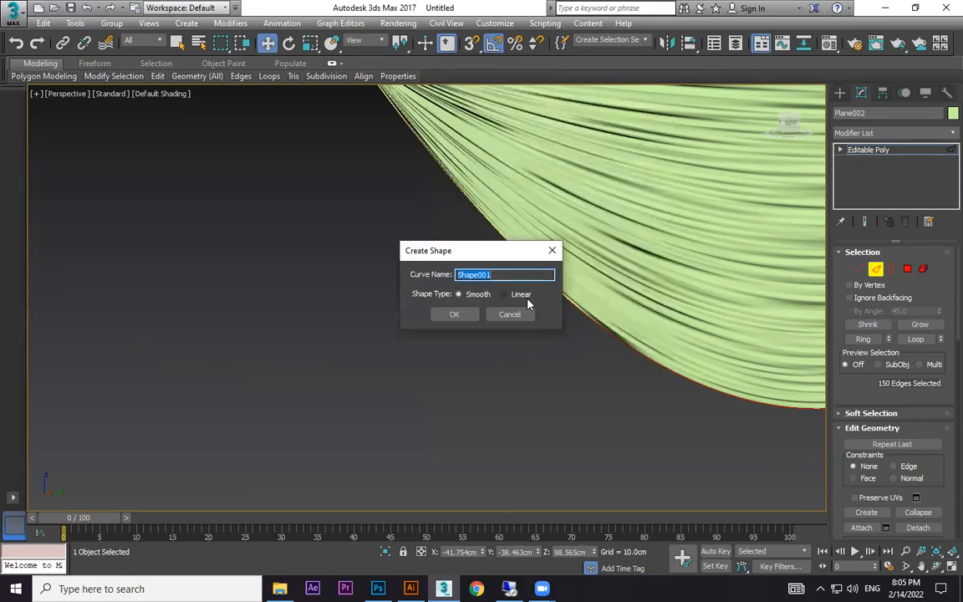
pyautogui.click(455, 315)
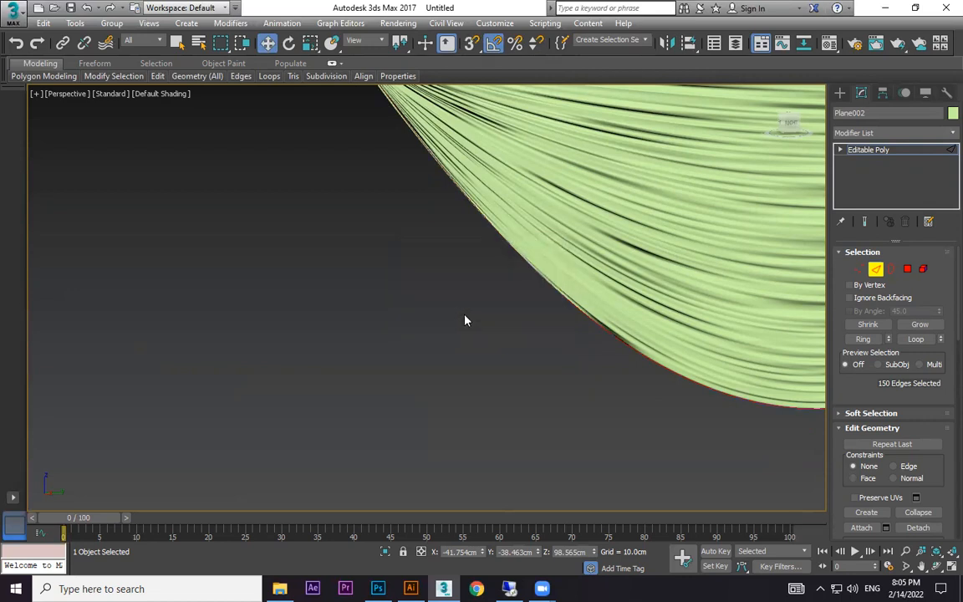
pyautogui.click(840, 96)
pyautogui.click(586, 421)
pyautogui.scroll(5, 651, 368)
pyautogui.moveTo(667, 301); pyautogui.dragTo(572, 323, button='middle')
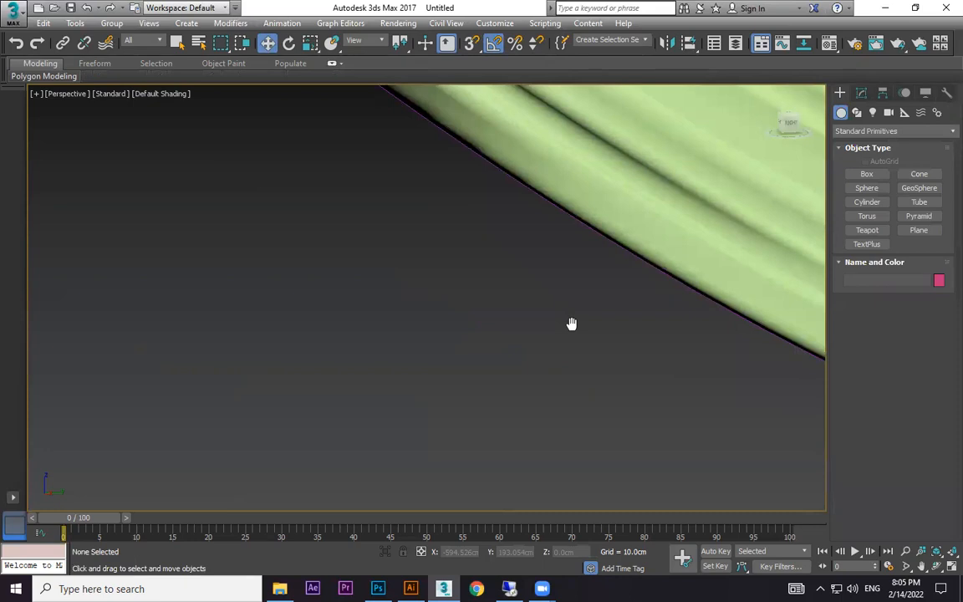
# Raise the thin strand box from beside the curtain's lower corner to the height of the swag.
pyautogui.scroll(-10, 571, 323)
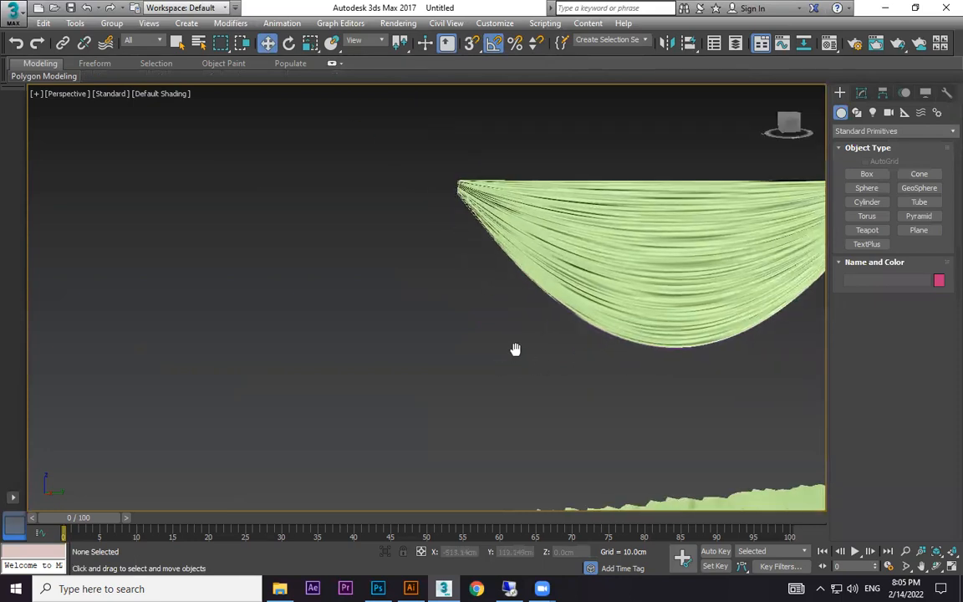
pyautogui.moveTo(494, 336); pyautogui.dragTo(526, 229, button='middle')
pyautogui.scroll(-5, 473, 469)
pyautogui.click(482, 437)
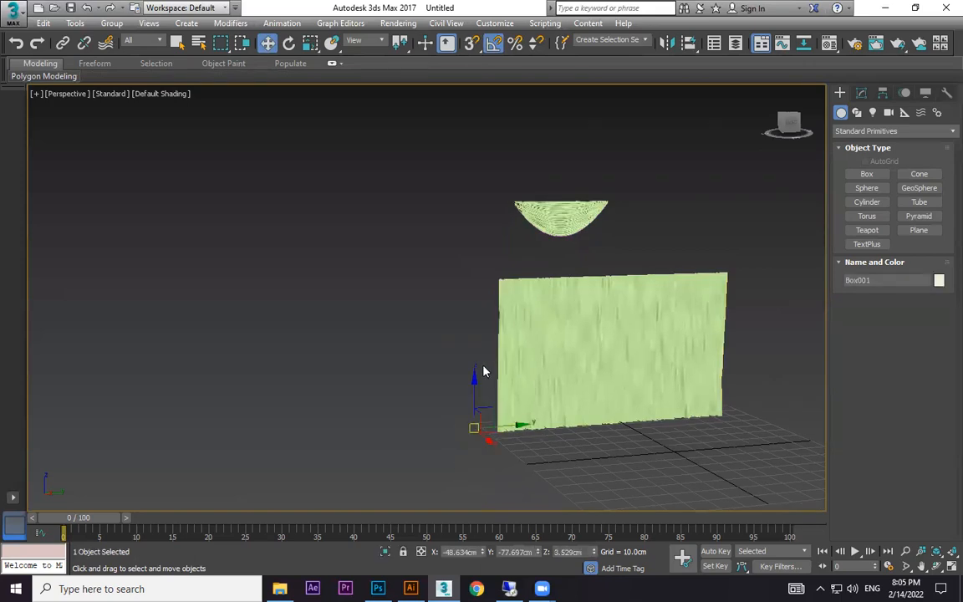
pyautogui.moveTo(472, 387); pyautogui.dragTo(499, 265)
# Shorten the strand box by scaling its height down to about 56 percent, and keep it selected.
pyautogui.press('r')
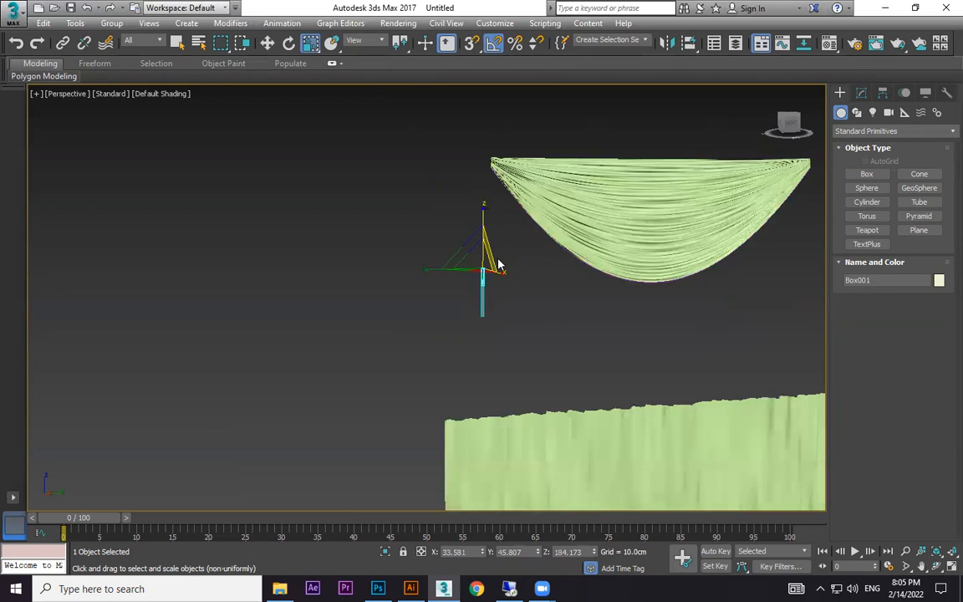
pyautogui.moveTo(482, 211); pyautogui.dragTo(481, 239)
pyautogui.scroll(4, 502, 287)
pyautogui.click(512, 289)
pyautogui.scroll(-3, 513, 289)
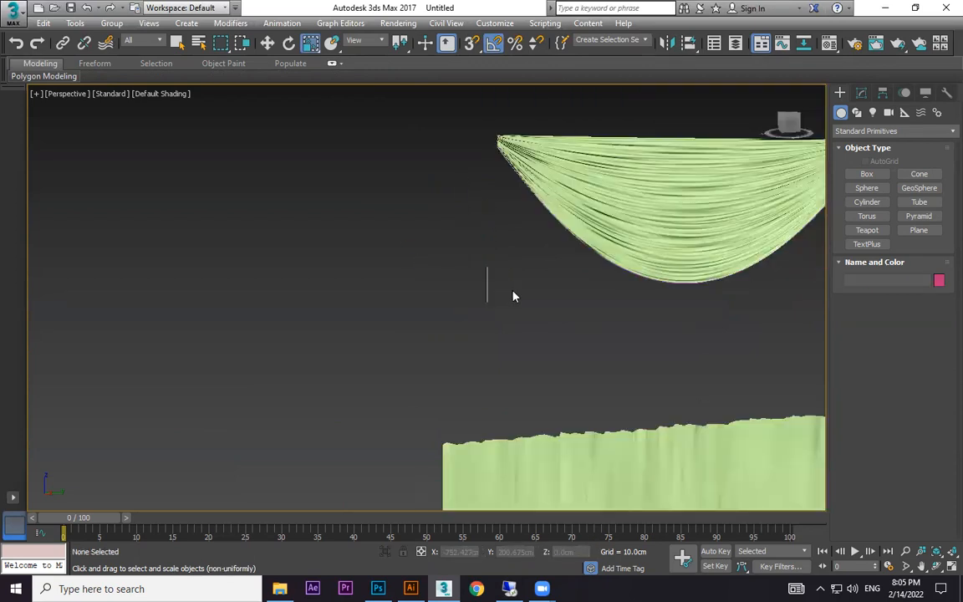
pyautogui.moveTo(512, 289); pyautogui.dragTo(439, 307, button='middle')
pyautogui.scroll(3, 421, 303)
pyautogui.moveTo(346, 331); pyautogui.dragTo(288, 387)
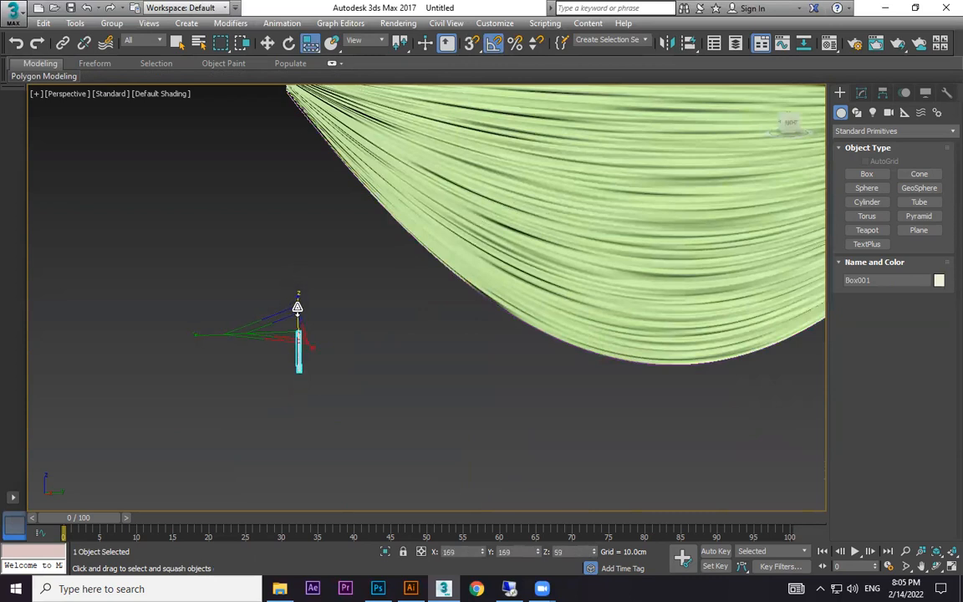
pyautogui.moveTo(300, 295); pyautogui.dragTo(339, 309)
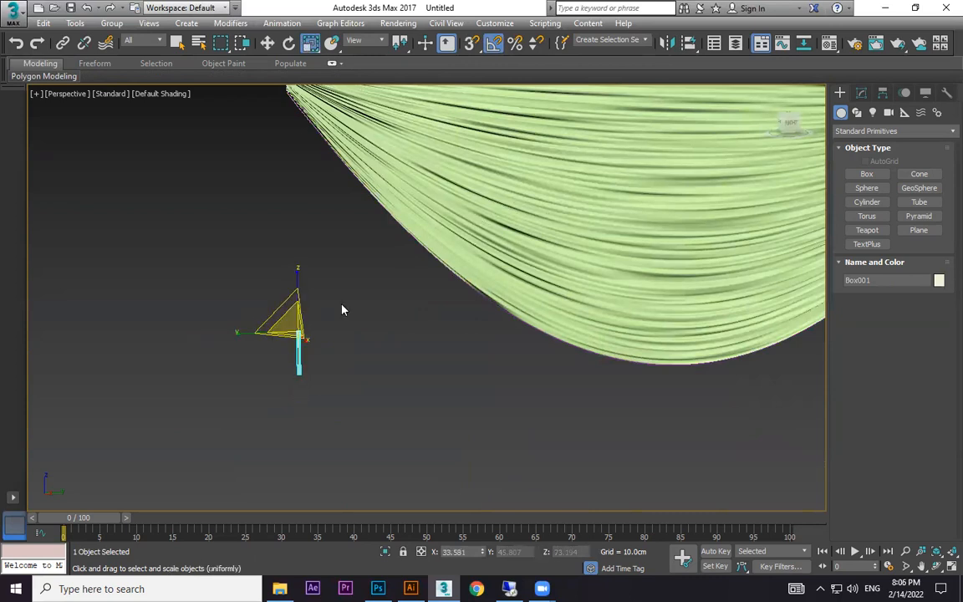
pyautogui.click(343, 308)
pyautogui.moveTo(280, 367); pyautogui.dragTo(280, 367)
pyautogui.click(349, 306)
pyautogui.click(294, 362)
# Open the Spacing Tool and pick the curve along the swag's lower border as the path for instances of the strand box.
pyautogui.click(75, 23)
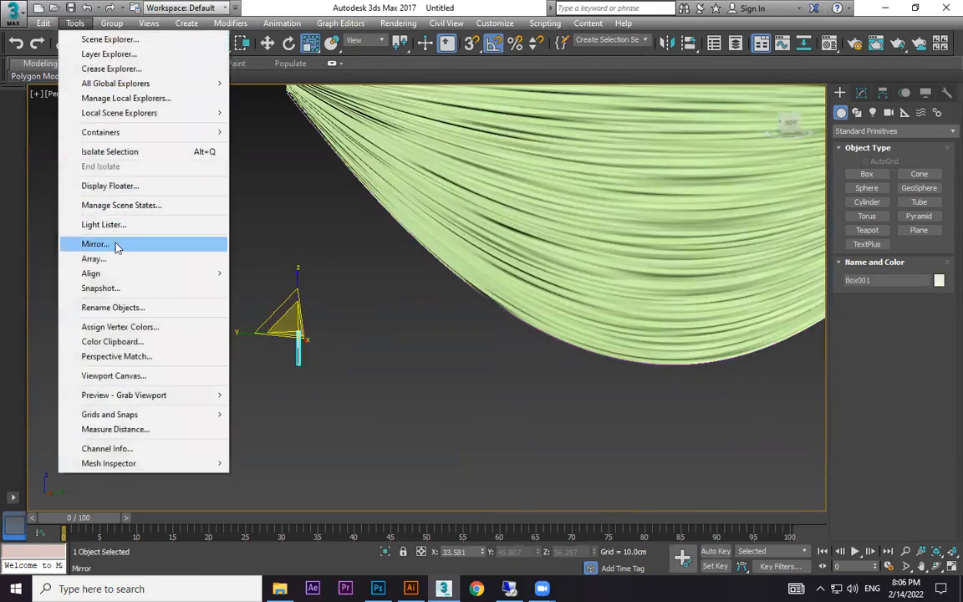
pyautogui.moveTo(116, 279)
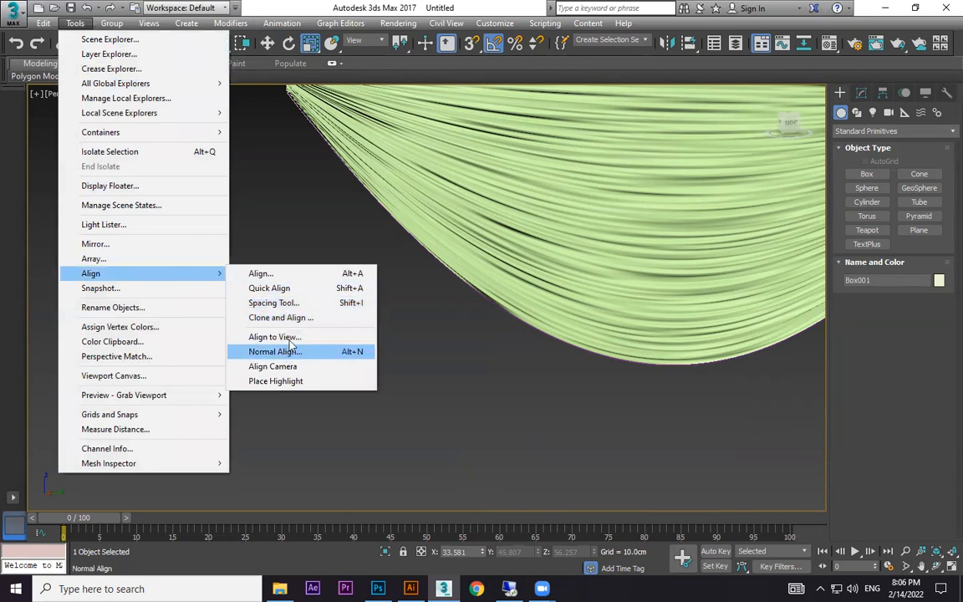
pyautogui.click(276, 302)
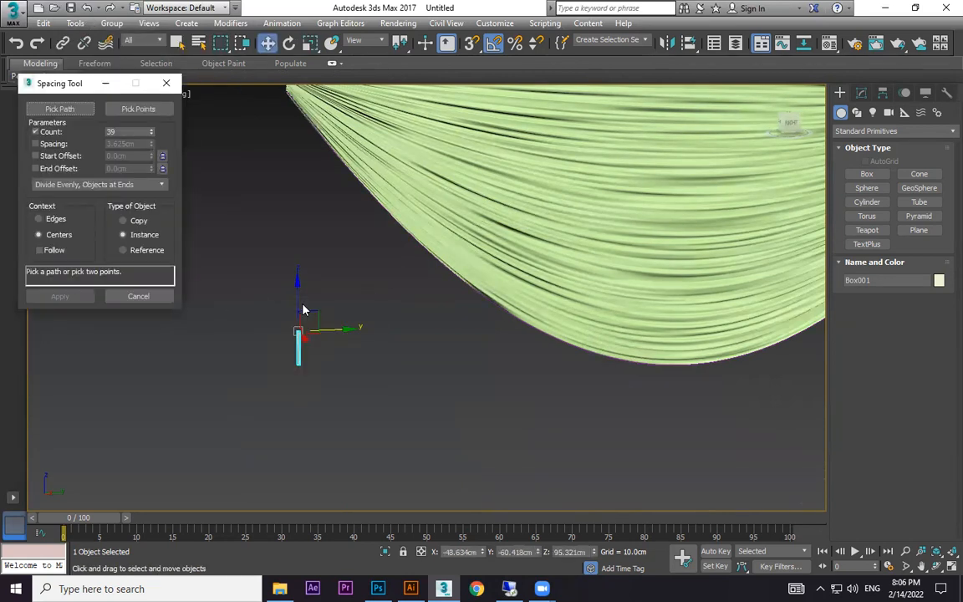
pyautogui.click(72, 109)
pyautogui.scroll(3, 401, 239)
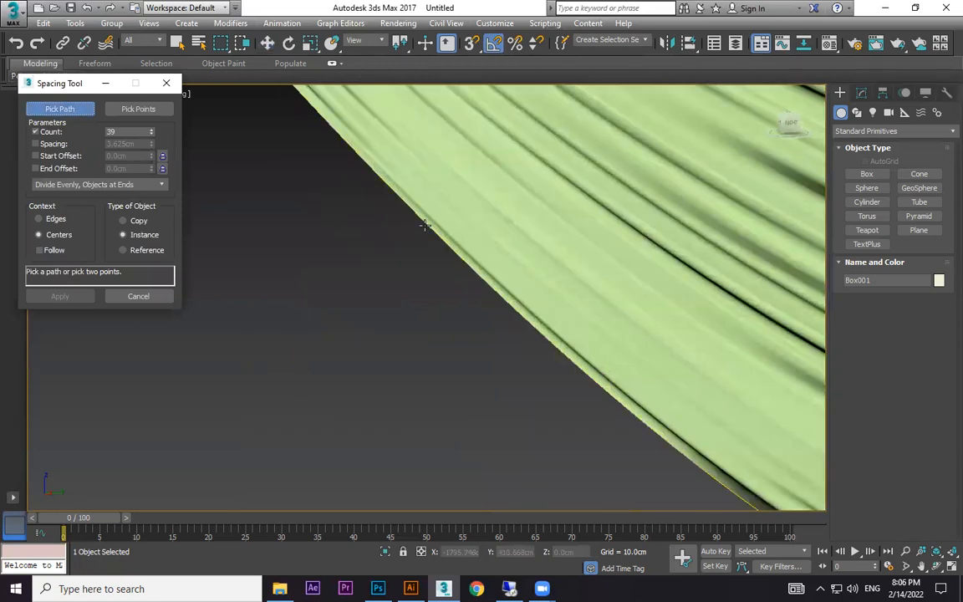
pyautogui.click(424, 224)
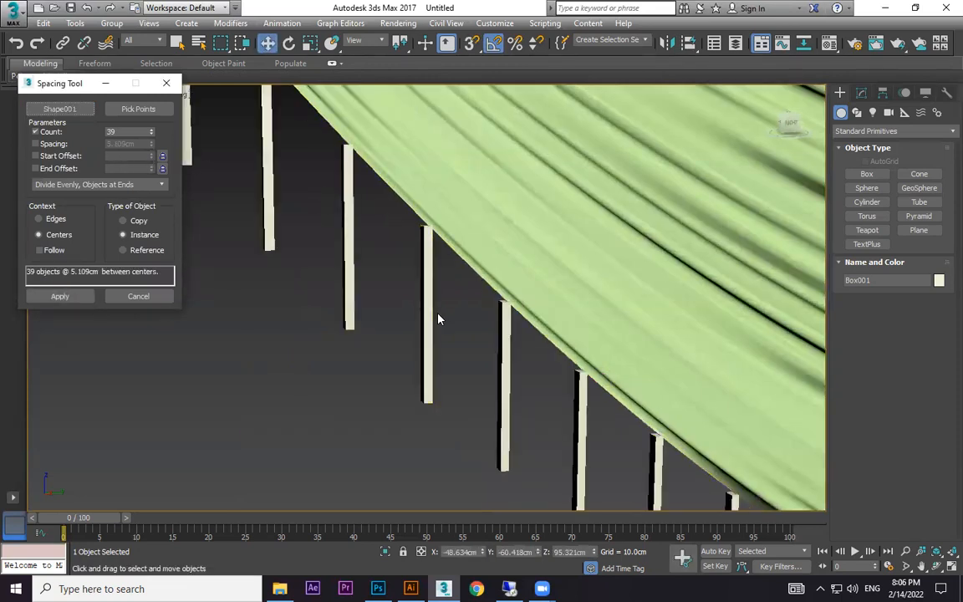
# Raise the Spacing Tool count to 167 to make a dense fringe along the swag's border.
pyautogui.scroll(-3, 437, 317)
pyautogui.scroll(-2, 439, 320)
pyautogui.moveTo(578, 369); pyautogui.dragTo(463, 334, button='middle')
pyautogui.scroll(-2, 358, 389)
pyautogui.click(151, 129)
pyautogui.click(151, 130)
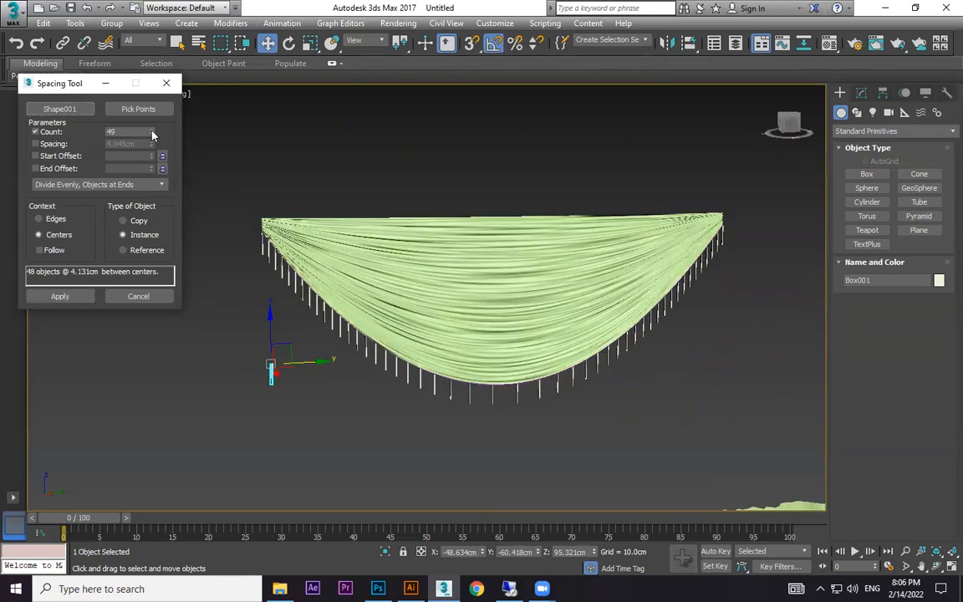
pyautogui.moveTo(153, 134); pyautogui.dragTo(160, 54)
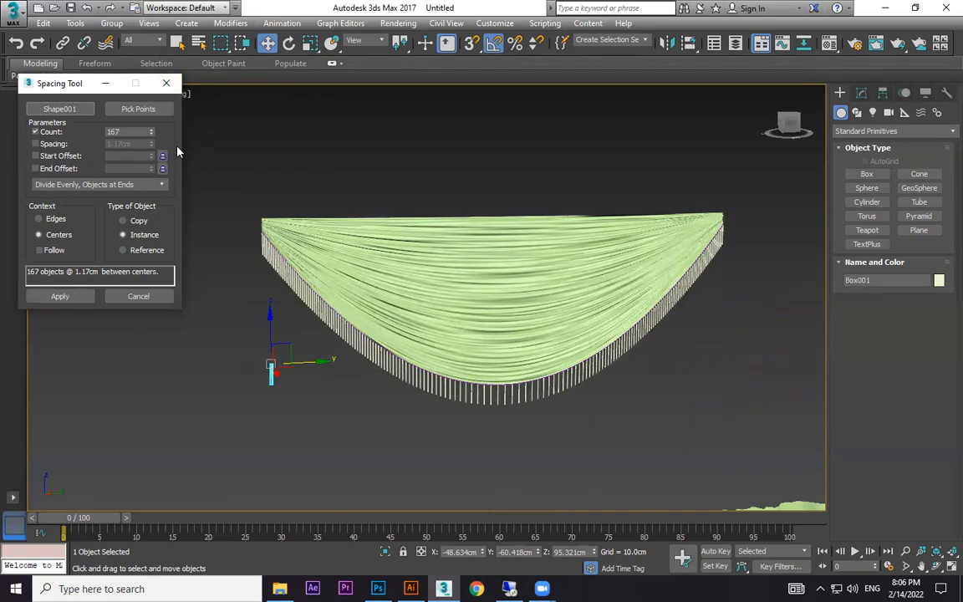
# Try the Follow option on the fringe, turn it back off, and apply the spacing.
pyautogui.click(48, 254)
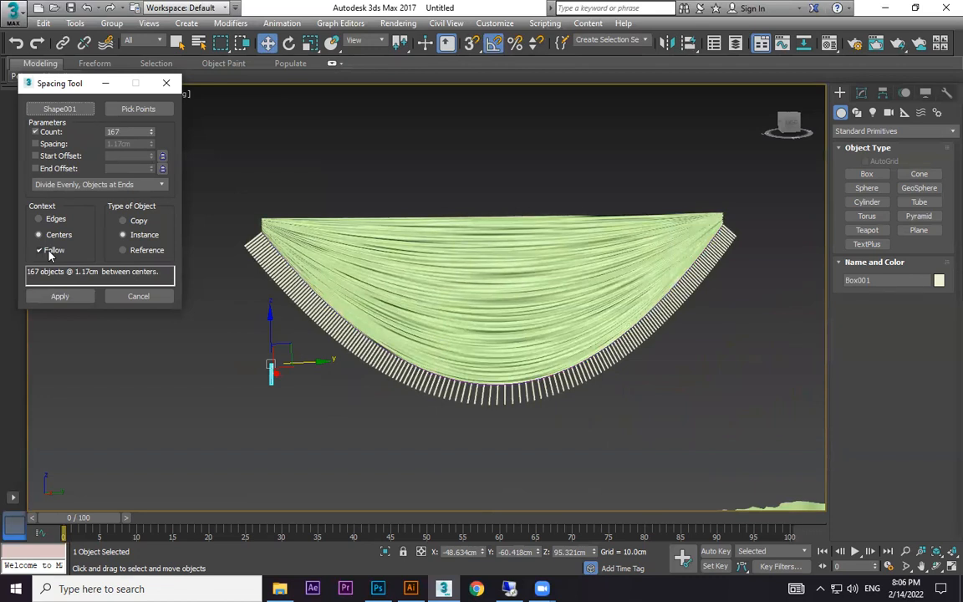
pyautogui.click(50, 254)
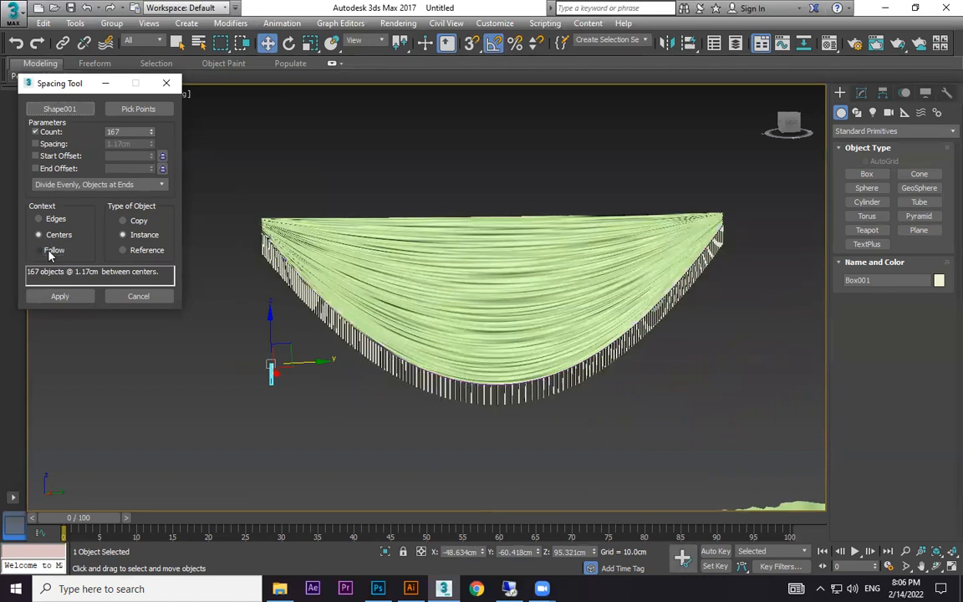
pyautogui.click(60, 296)
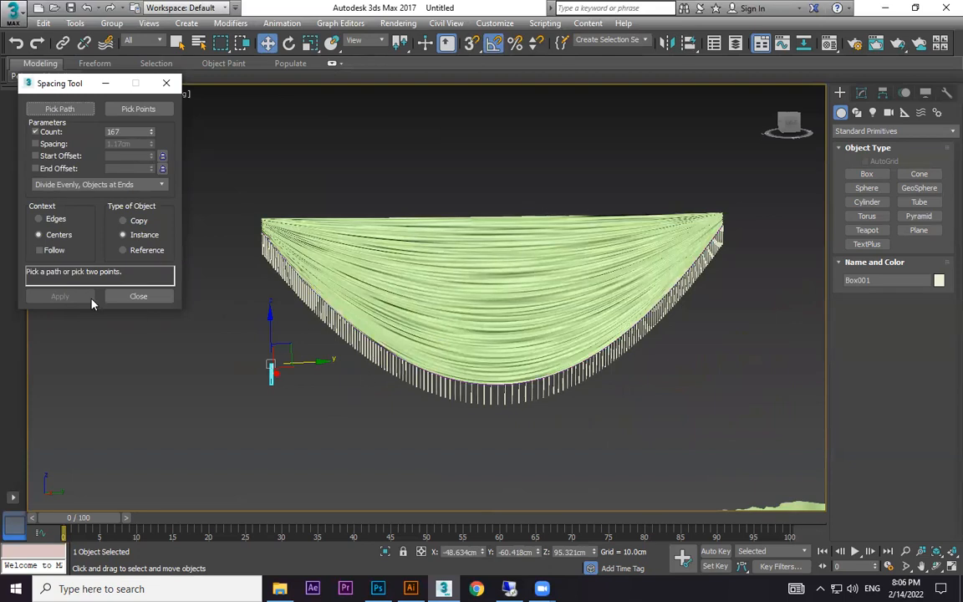
pyautogui.click(138, 295)
pyautogui.click(251, 351)
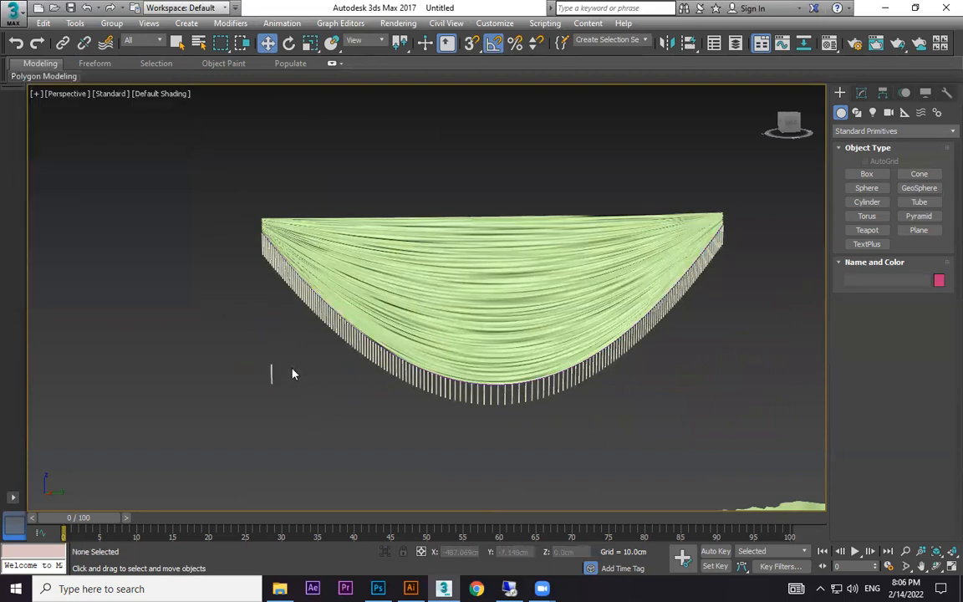
# Select the standalone strand box beside the swag and try adjusting its height parameter.
pyautogui.scroll(3, 292, 374)
pyautogui.click(242, 381)
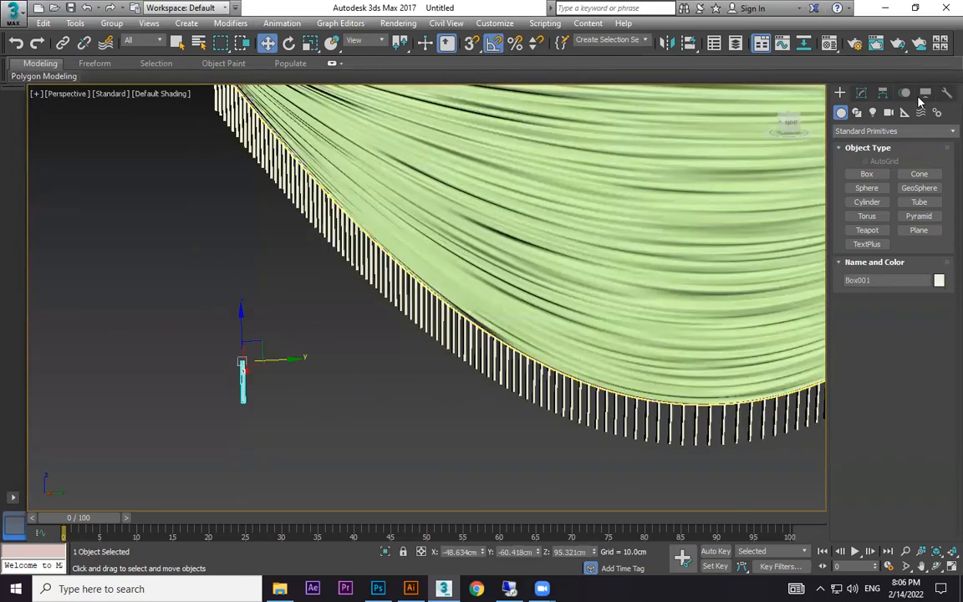
pyautogui.click(863, 95)
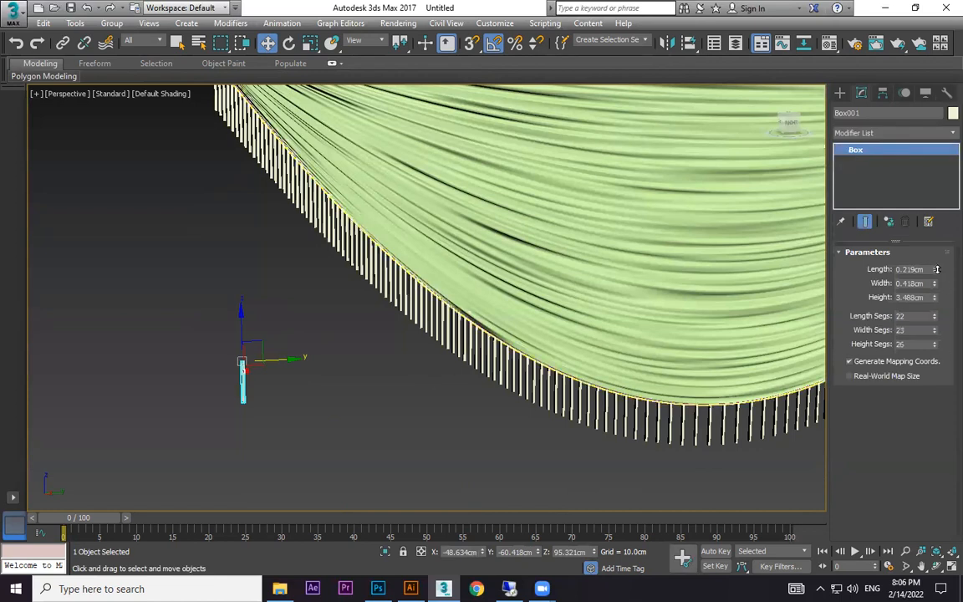
pyautogui.moveTo(935, 297); pyautogui.dragTo(952, 283)
pyautogui.moveTo(752, 351); pyautogui.dragTo(925, 328)
# Convert the standalone strand box to an Editable Poly and try selecting the vertices of its lower part.
pyautogui.rightClick(244, 363)
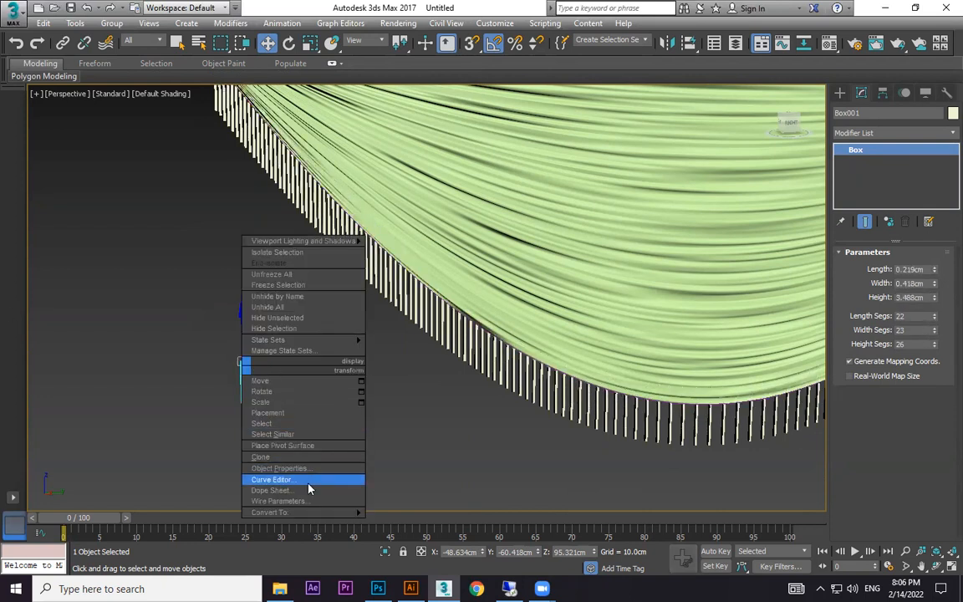
pyautogui.click(402, 523)
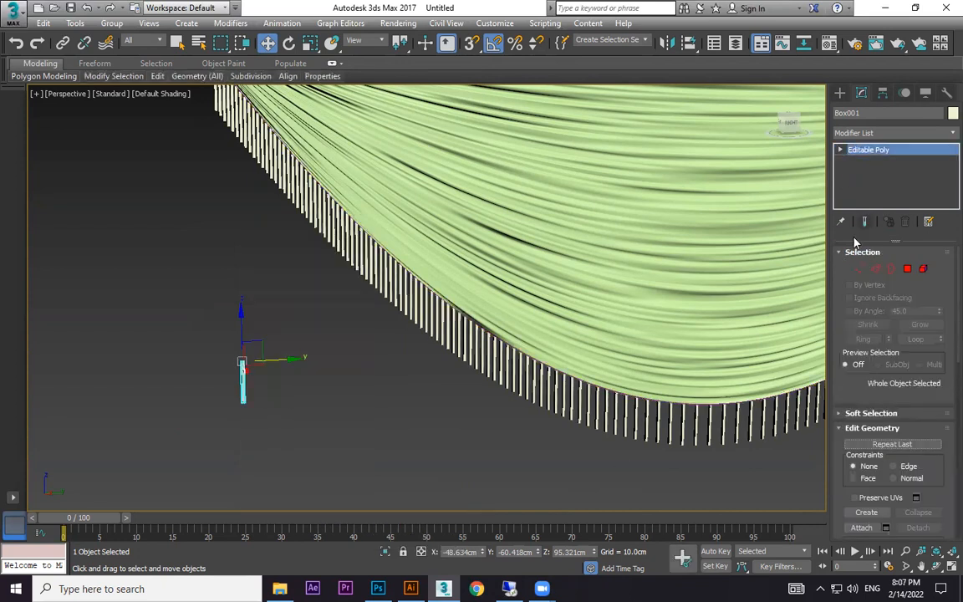
pyautogui.moveTo(192, 391); pyautogui.dragTo(244, 410)
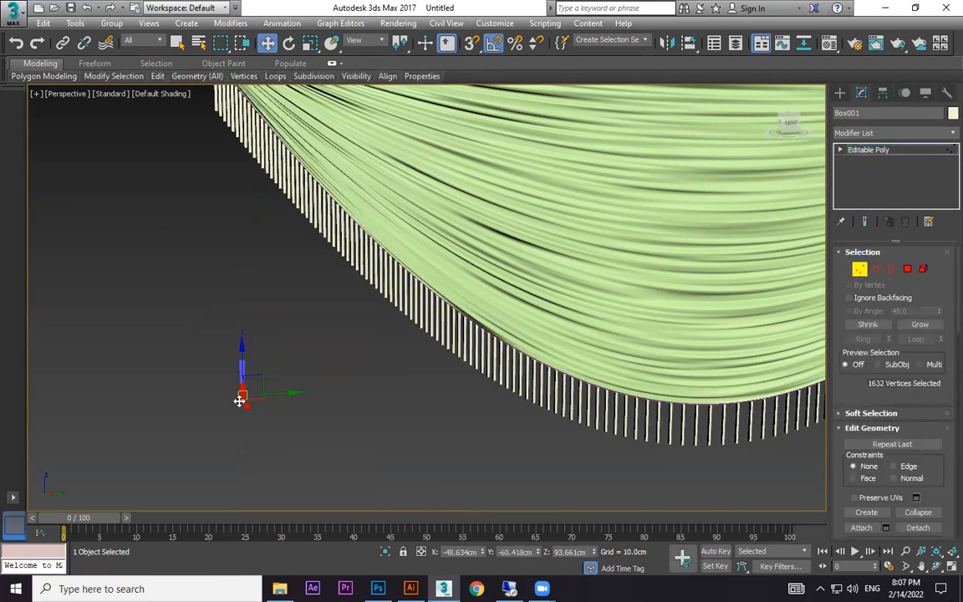
pyautogui.click(285, 370)
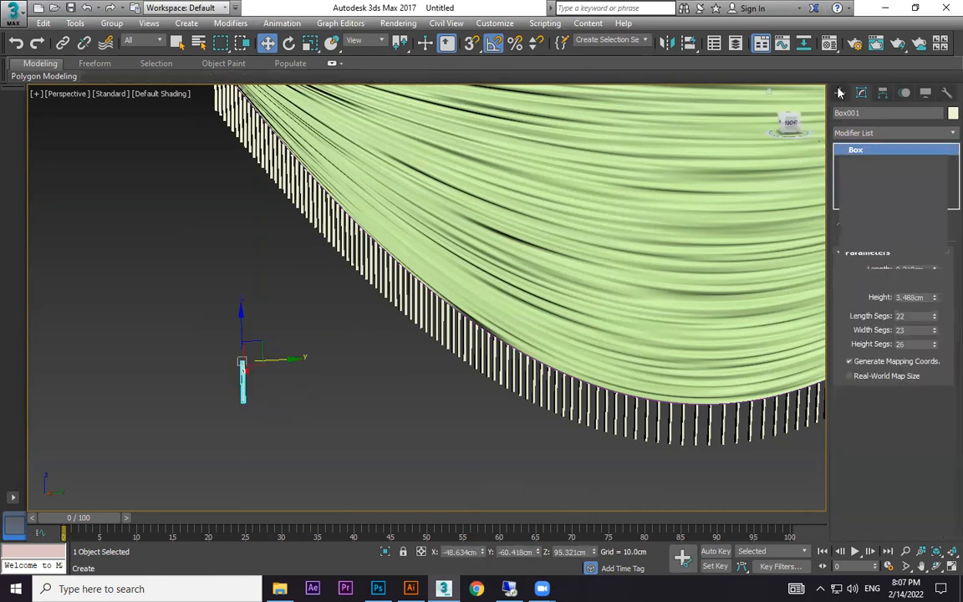
pyautogui.click(322, 371)
# Delete the standalone strand box beside the swag, leaving only the fringe copies along the border.
pyautogui.click(243, 380)
pyautogui.scroll(-2, 547, 376)
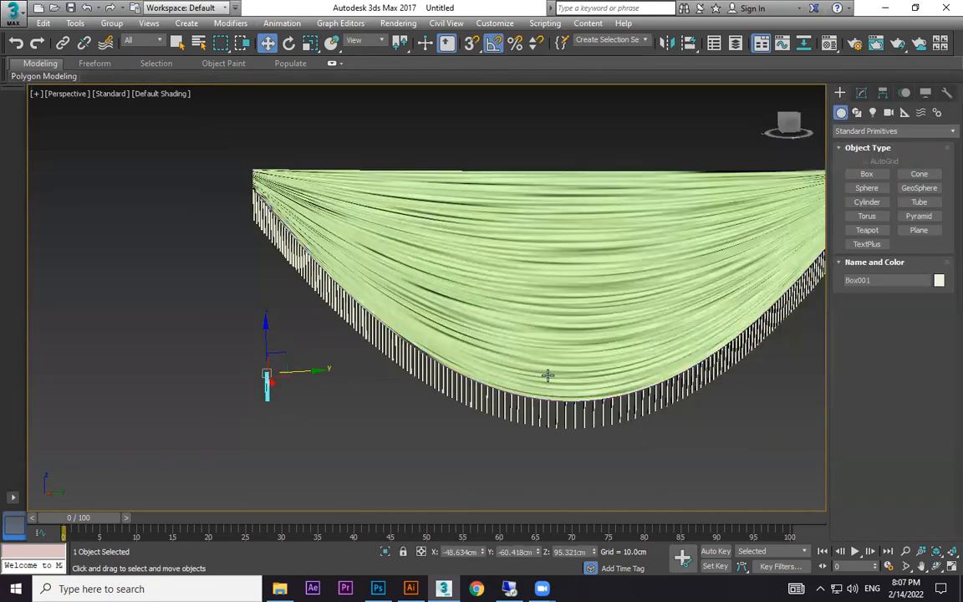
pyautogui.moveTo(572, 375); pyautogui.dragTo(305, 334, button='middle')
pyautogui.moveTo(135, 387); pyautogui.dragTo(404, 333, button='middle')
pyautogui.scroll(-3, 404, 333)
pyautogui.press('Delete')
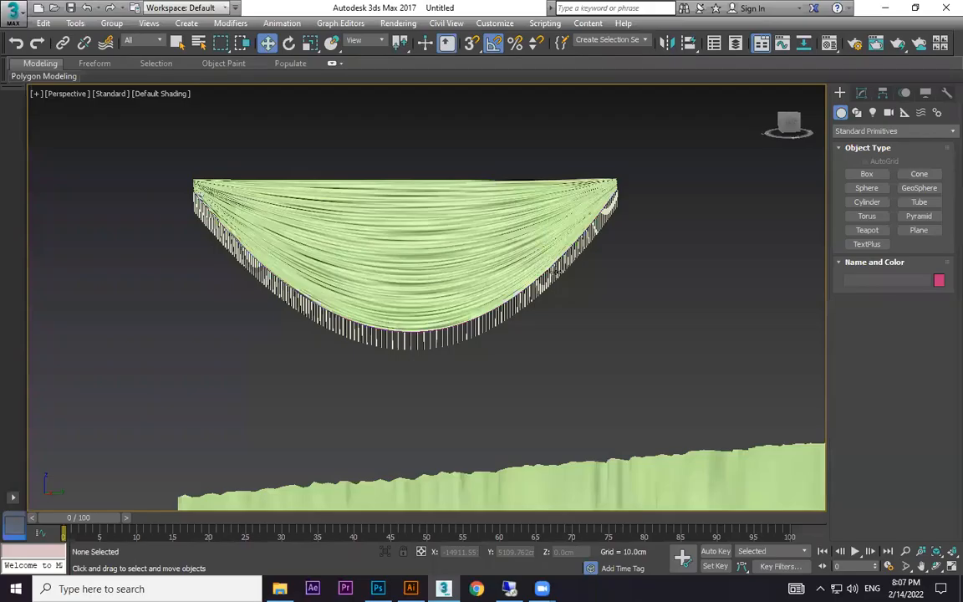
# Change the swag's object color from green to red.
pyautogui.scroll(5, 505, 350)
pyautogui.click(495, 295)
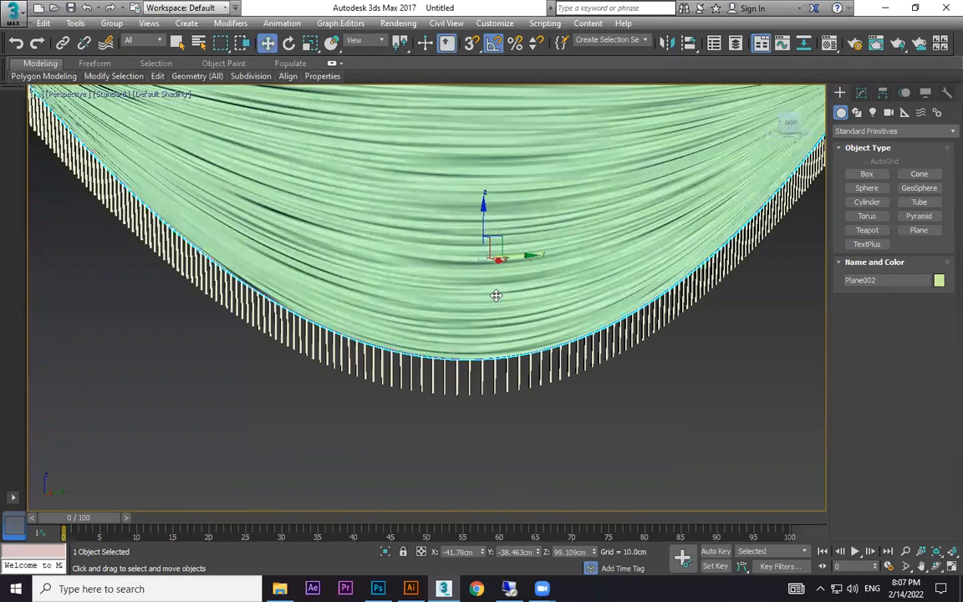
pyautogui.scroll(-4, 495, 295)
pyautogui.click(939, 280)
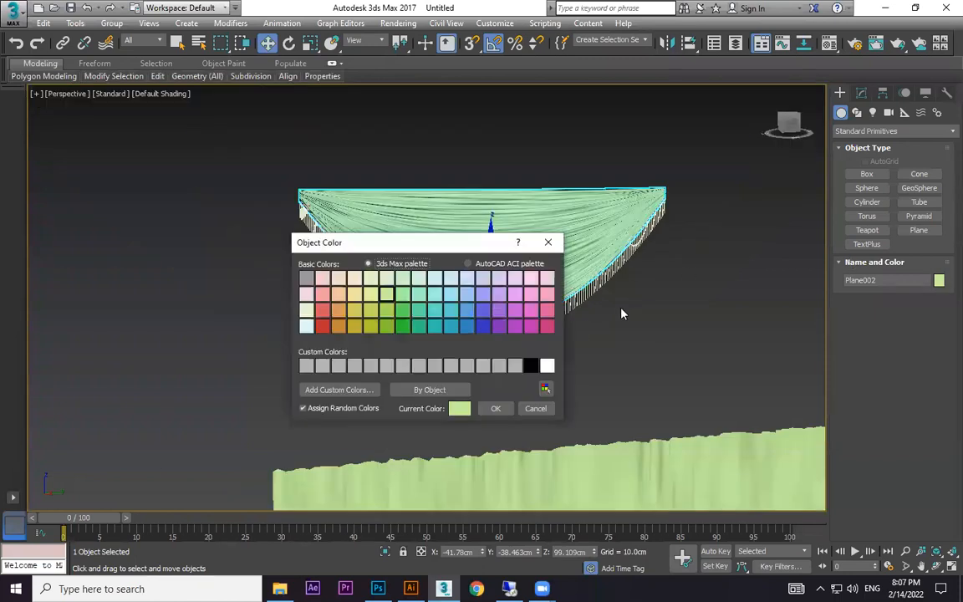
pyautogui.click(322, 325)
pyautogui.click(495, 408)
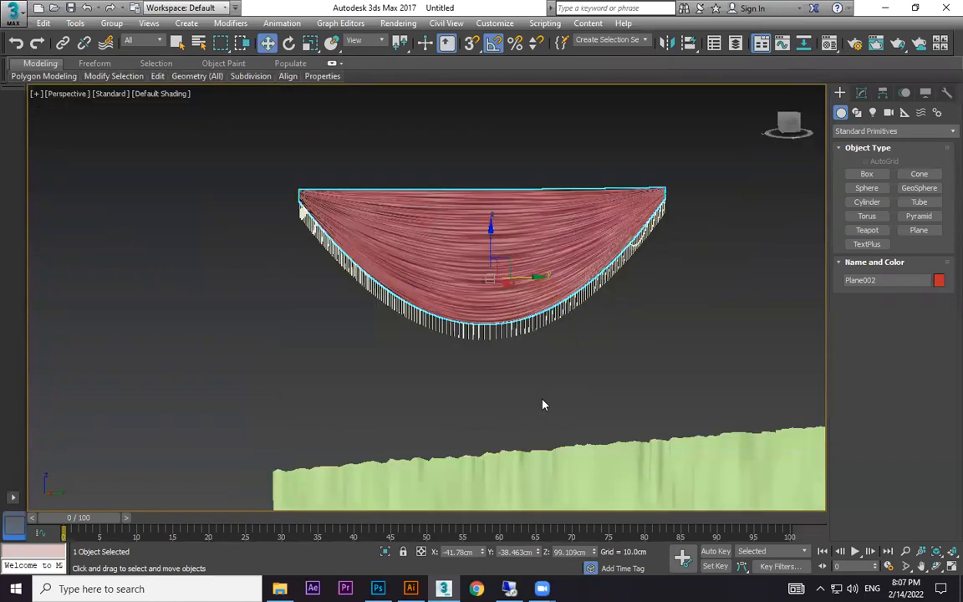
# Select the swag together with all its fringe strands and group them under the default name.
pyautogui.click(774, 366)
pyautogui.moveTo(774, 365); pyautogui.dragTo(670, 373, button='middle')
pyautogui.scroll(-3, 671, 369)
pyautogui.moveTo(644, 331); pyautogui.dragTo(613, 261, button='middle')
pyautogui.moveTo(625, 172); pyautogui.dragTo(216, 340)
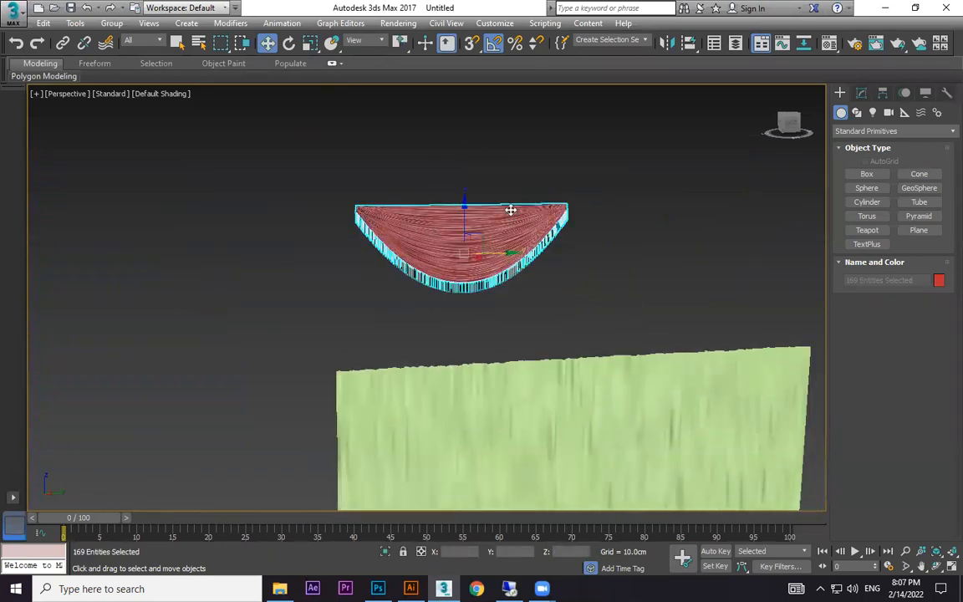
pyautogui.click(111, 23)
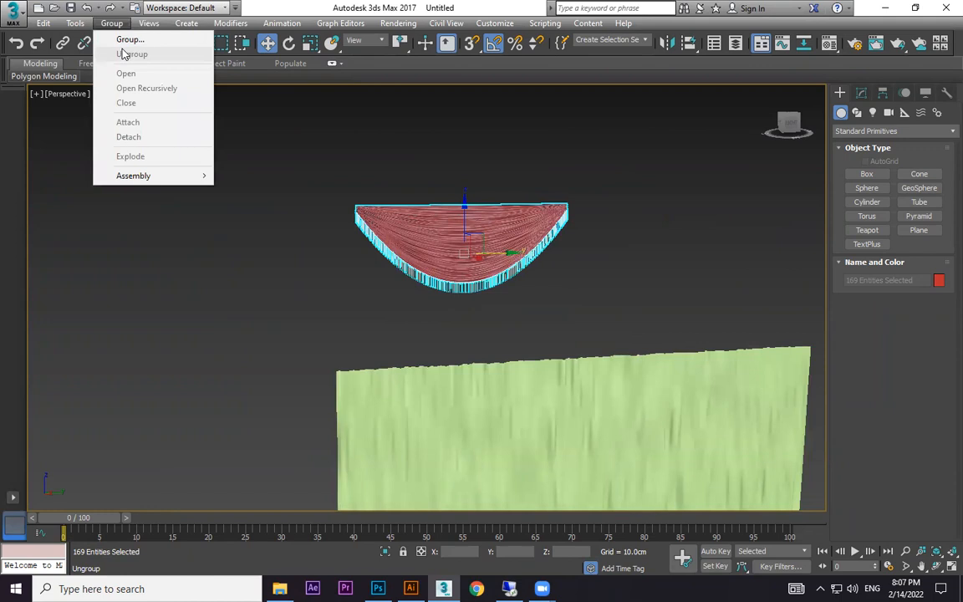
pyautogui.click(125, 38)
pyautogui.click(492, 319)
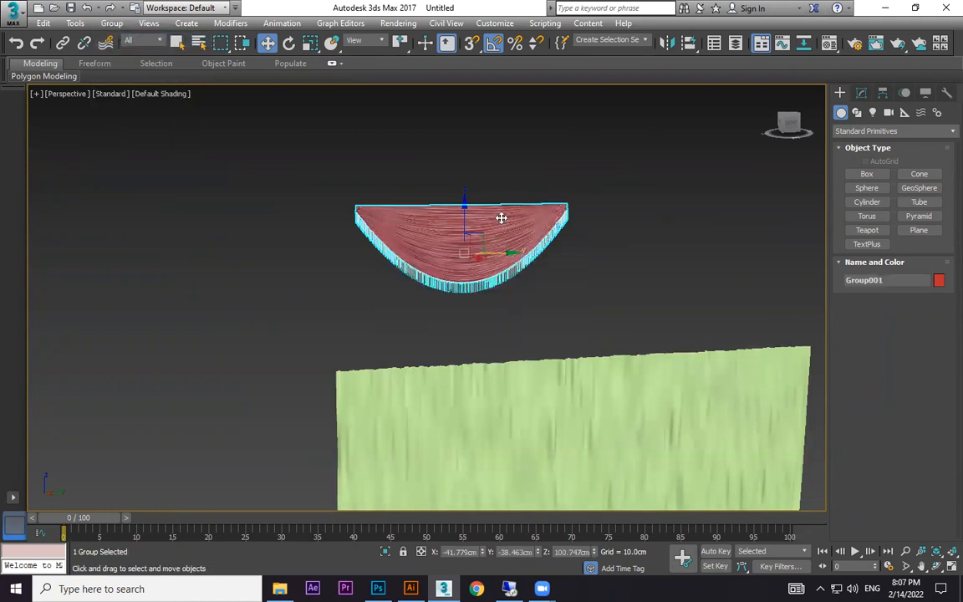
# Move the swag group down to the curtain's upper edge and copy it sideways to line up three swags.
pyautogui.moveTo(469, 331)
pyautogui.mouseDown()
pyautogui.moveTo(505, 418)
pyautogui.moveTo(509, 403)
pyautogui.moveTo(471, 409)
pyautogui.moveTo(669, 398)
pyautogui.moveTo(661, 403)
pyautogui.mouseUp()
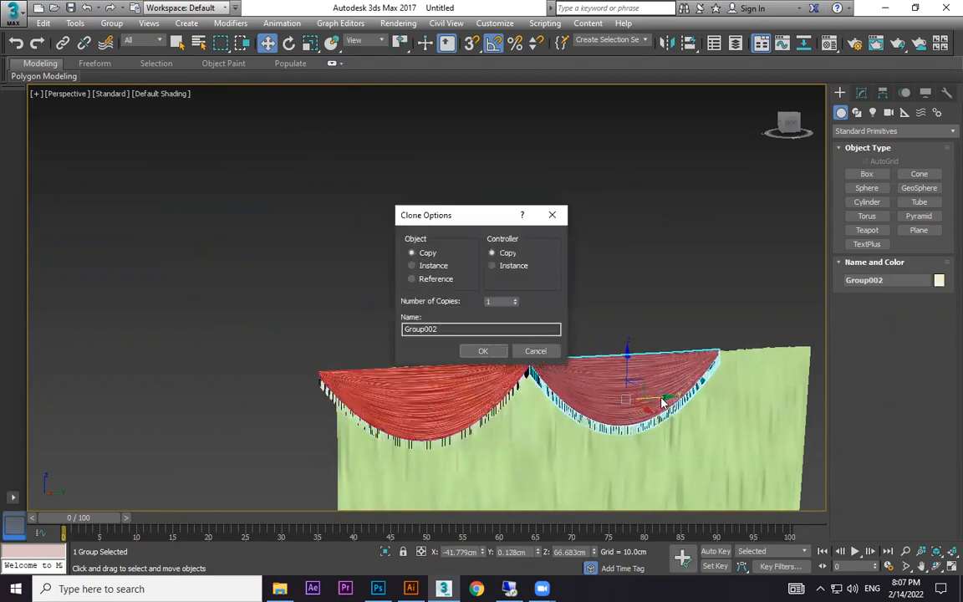
pyautogui.click(484, 350)
pyautogui.moveTo(539, 359); pyautogui.dragTo(482, 320, button='middle')
pyautogui.click(495, 254)
pyautogui.moveTo(609, 297); pyautogui.dragTo(439, 196, button='middle')
# Select the curtain plane and stretch it along Y to about 118 percent to fit the row of swags.
pyautogui.click(398, 325)
pyautogui.moveTo(422, 377)
pyautogui.mouseDown()
pyautogui.moveTo(445, 372)
pyautogui.moveTo(436, 368)
pyautogui.mouseUp()
pyautogui.press('r')
pyautogui.moveTo(343, 386); pyautogui.dragTo(327, 378)
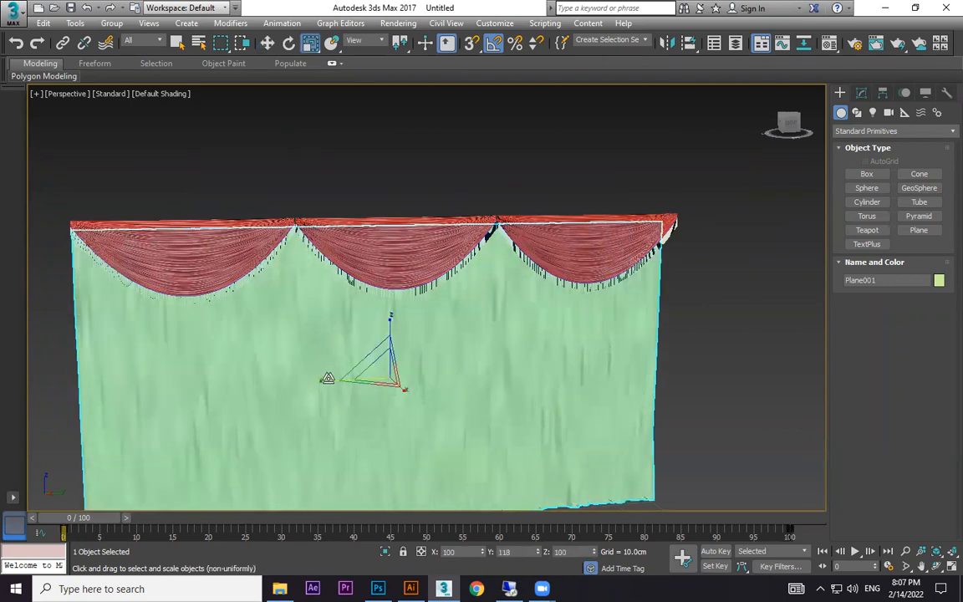
pyautogui.click(731, 312)
# Change the curtain plane's object color to the same red as the swags, and deselect it.
pyautogui.scroll(3, 612, 224)
pyautogui.scroll(3, 699, 309)
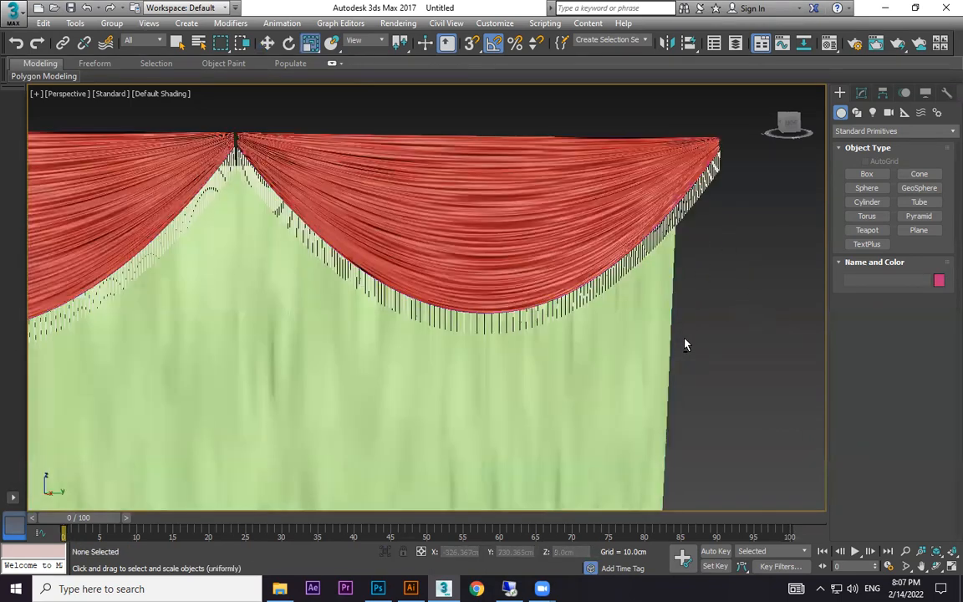
pyautogui.keyDown('alt'); pyautogui.moveTo(685, 339); pyautogui.dragTo(702, 339, button='middle'); pyautogui.keyUp('alt')
pyautogui.click(439, 385)
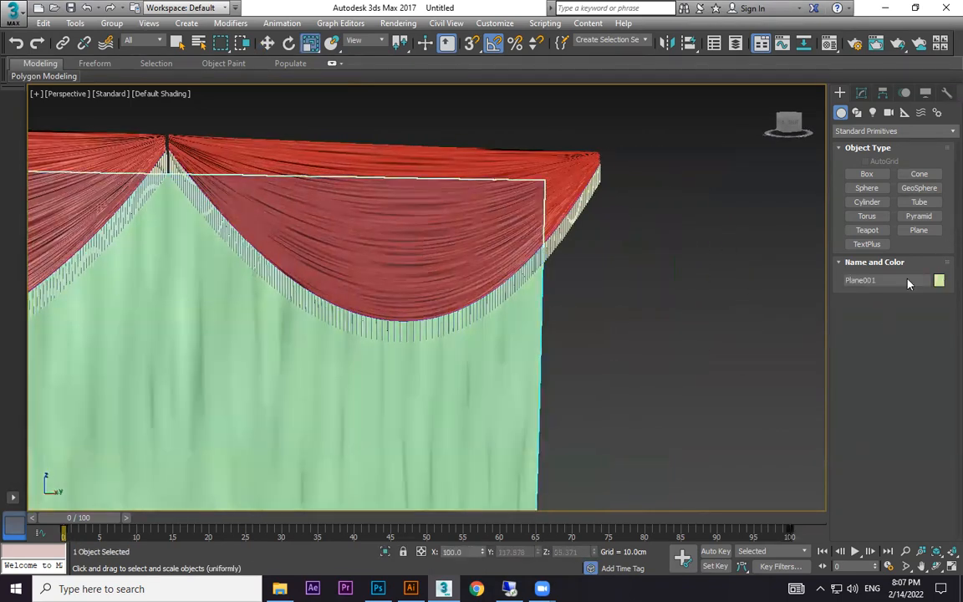
pyautogui.click(938, 280)
pyautogui.click(322, 325)
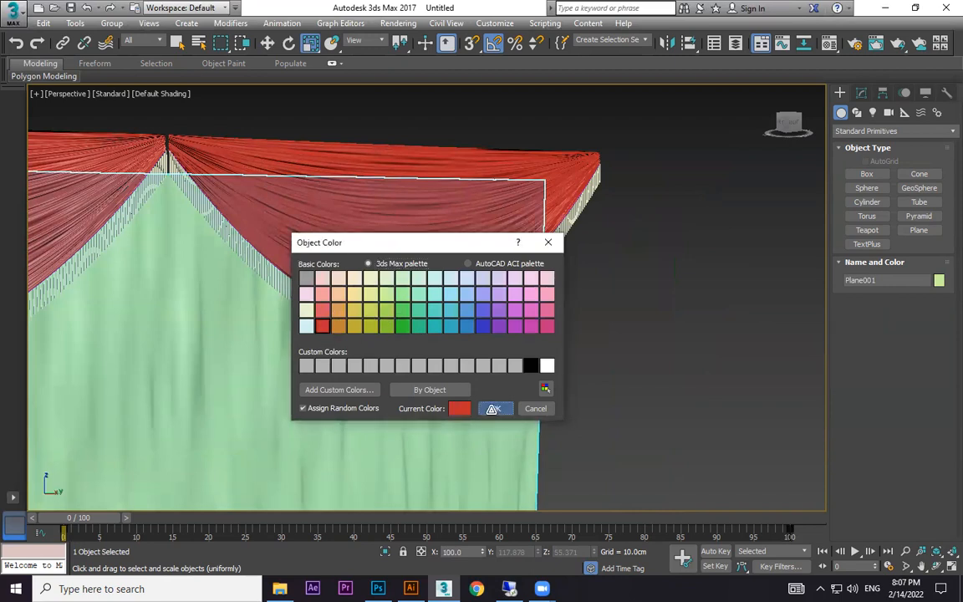
pyautogui.click(491, 409)
pyautogui.click(623, 389)
# Examine the fringe strands up close along the swags' borders and look over the whole curtain.
pyautogui.scroll(-5, 623, 388)
pyautogui.moveTo(489, 387); pyautogui.dragTo(518, 295, button='middle')
pyautogui.scroll(6, 422, 261)
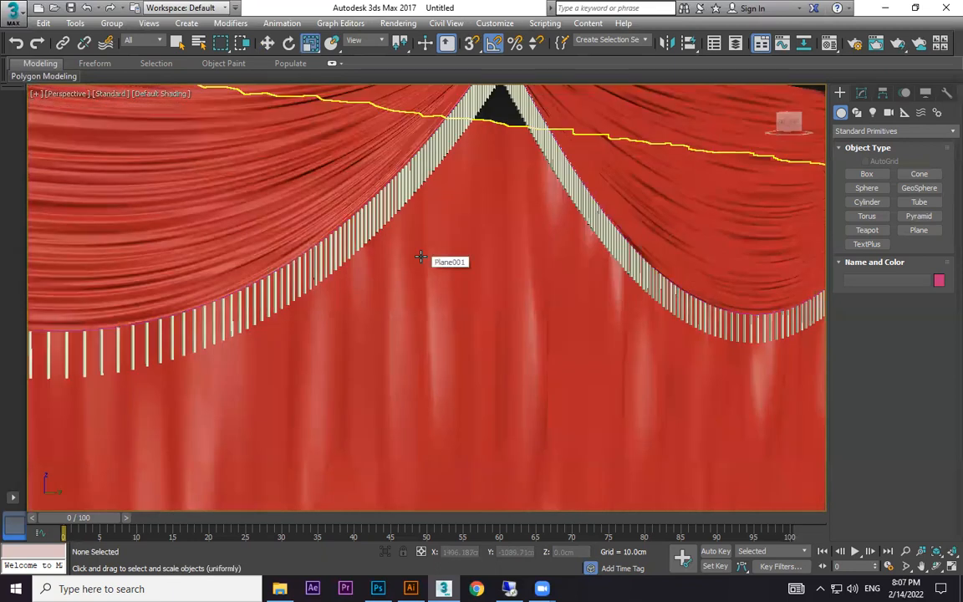
pyautogui.scroll(8, 421, 261)
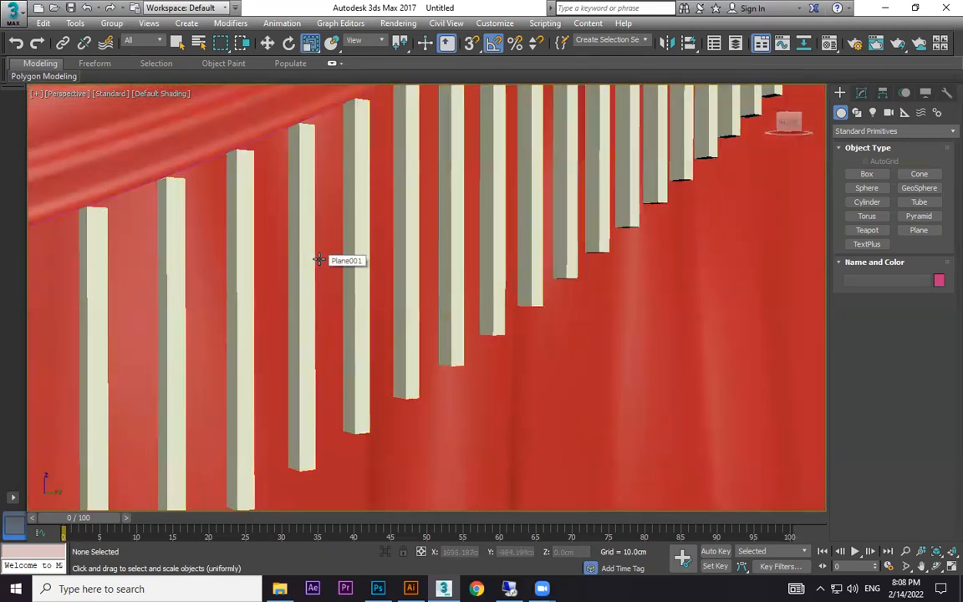
pyautogui.scroll(-5, 334, 266)
pyautogui.scroll(5, 367, 293)
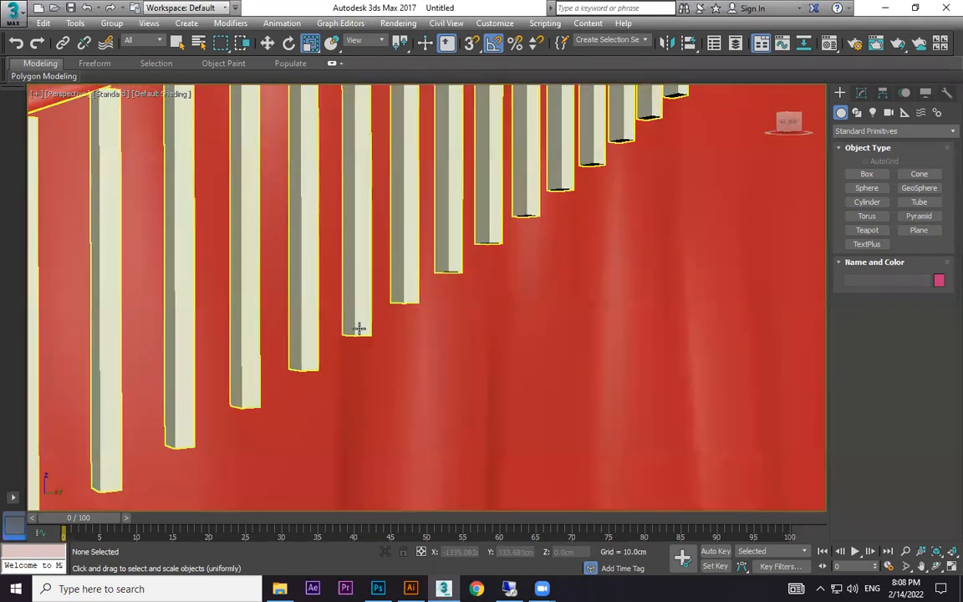
pyautogui.scroll(-6, 368, 331)
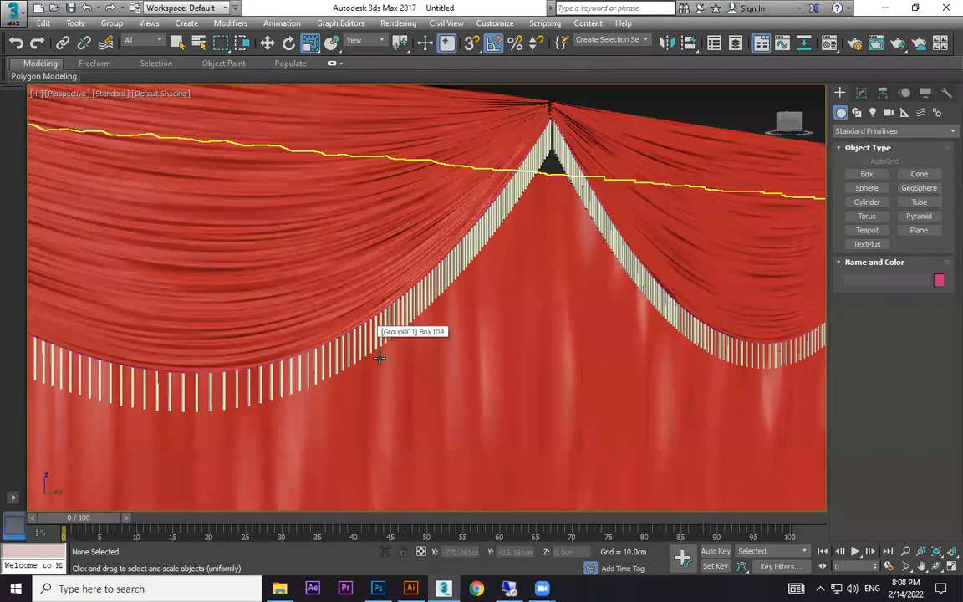
pyautogui.keyDown('alt'); pyautogui.moveTo(531, 398); pyautogui.dragTo(542, 346, button='middle'); pyautogui.keyUp('alt')
pyautogui.scroll(3, 541, 346)
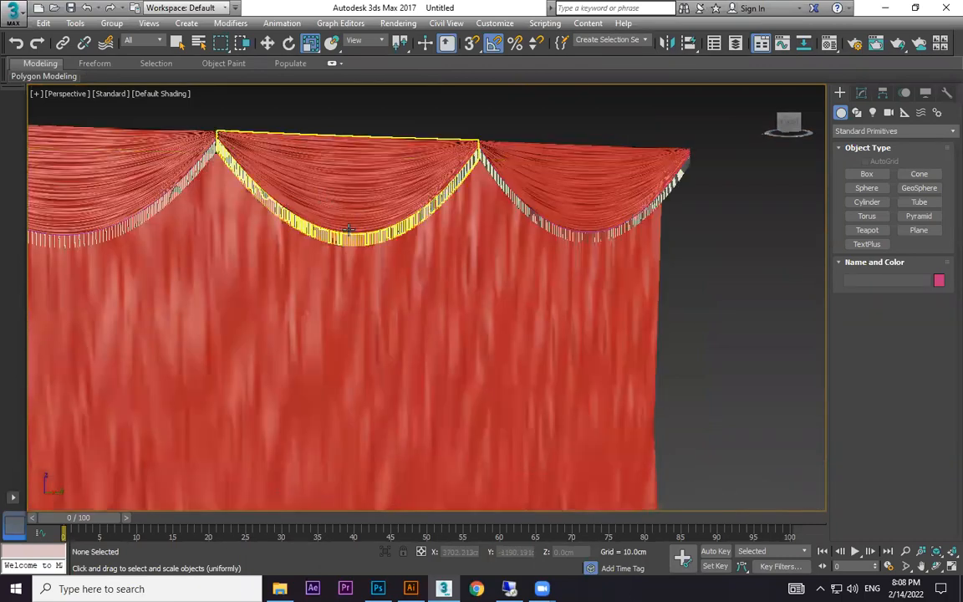
pyautogui.scroll(8, 368, 224)
pyautogui.scroll(-10, 371, 224)
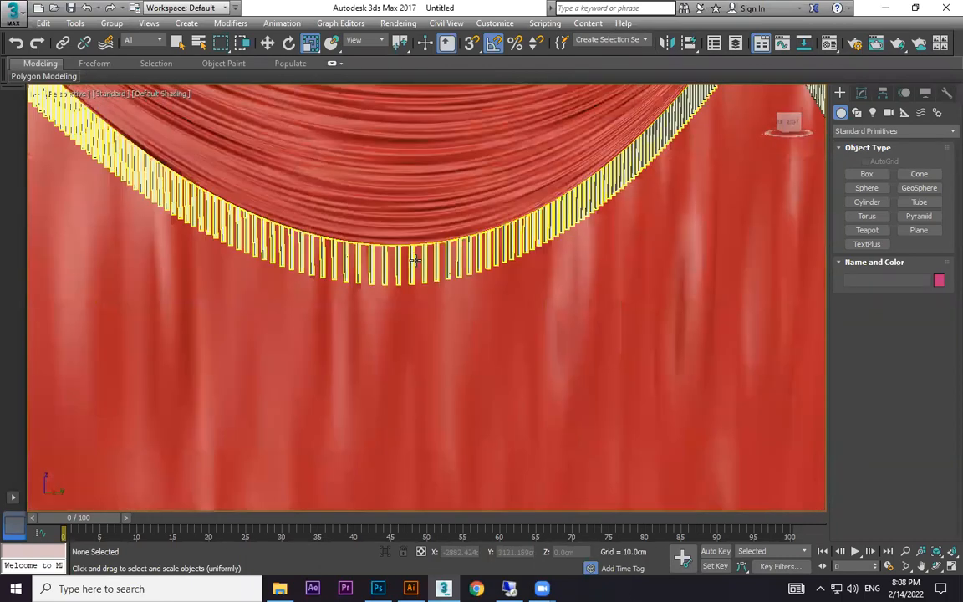
pyautogui.scroll(3, 511, 317)
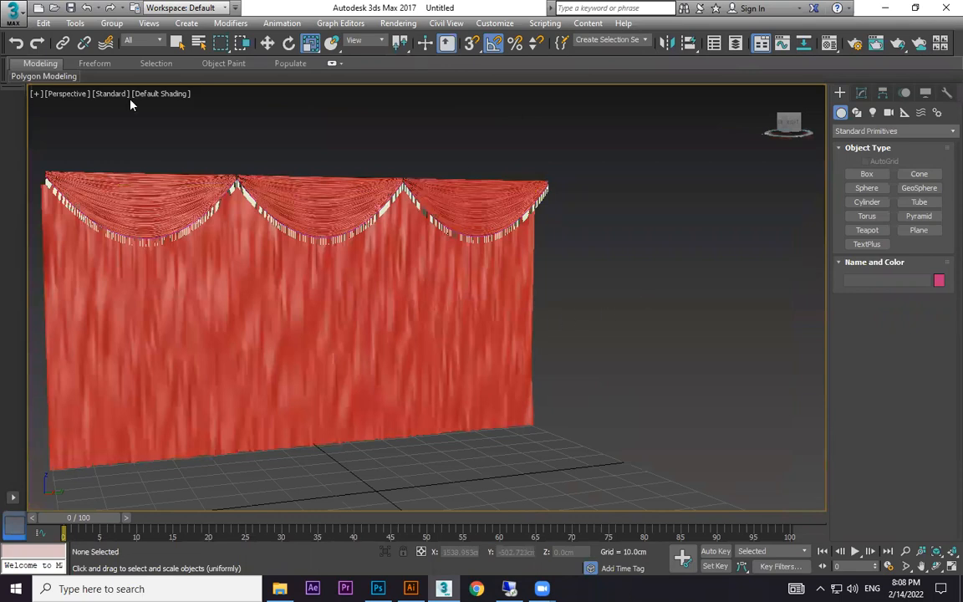
# Open the Spacing Tool again with nothing selected to review its settings.
pyautogui.click(76, 23)
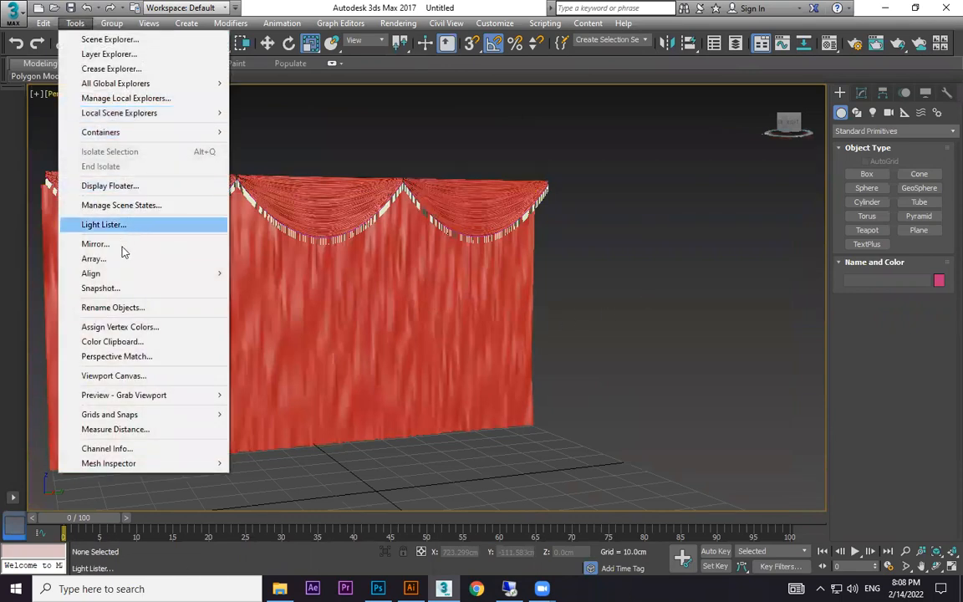
pyautogui.moveTo(123, 276)
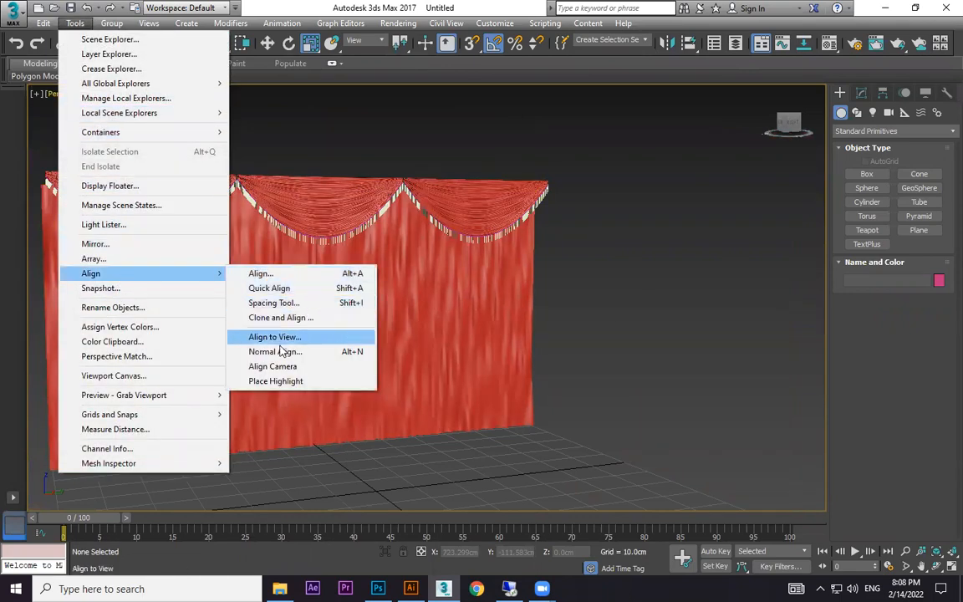
pyautogui.click(314, 304)
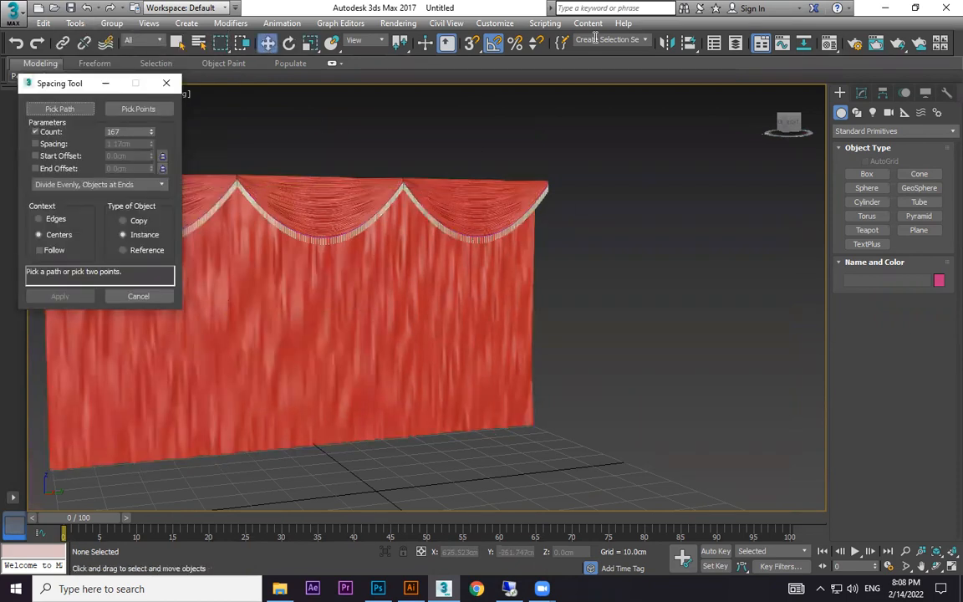